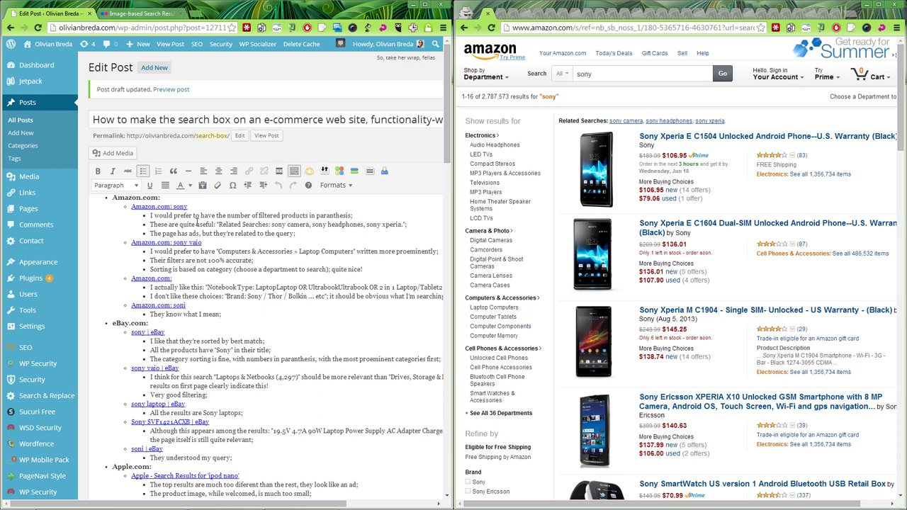
Examine the retailer ranking charts and the Amazon.com search notes in the draft post.
{"action": "scroll", "coordinate": [197, 222], "scroll_direction": "up", "scroll_amount": 6}
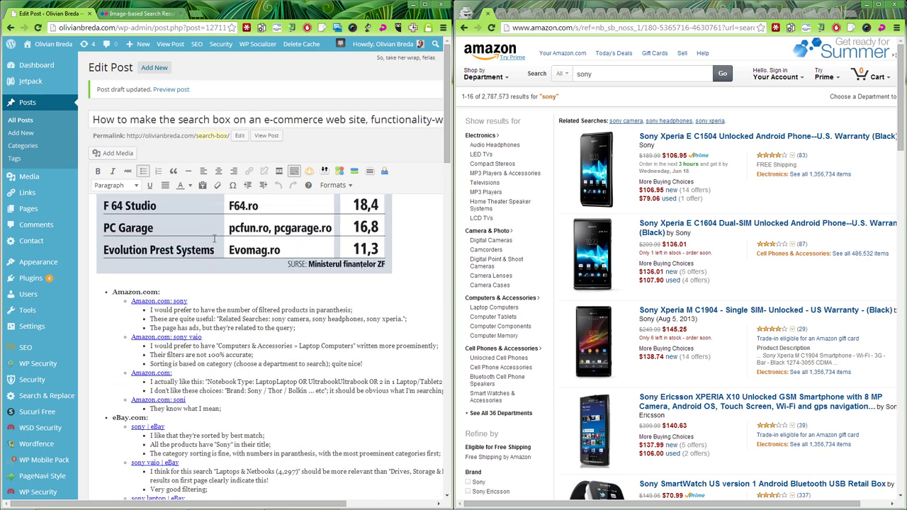
{"action": "scroll", "coordinate": [214, 240], "scroll_direction": "up", "scroll_amount": 2}
{"action": "left_click", "coordinate": [192, 246]}
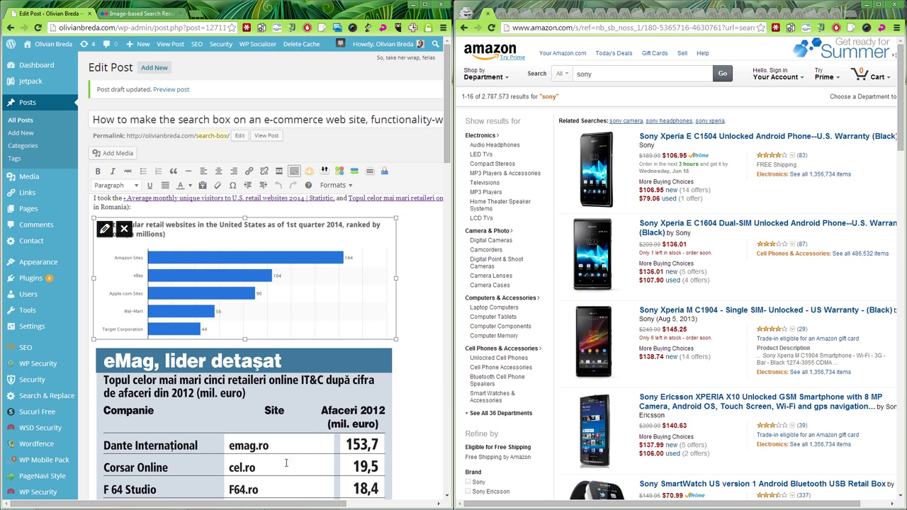
{"action": "left_click", "coordinate": [277, 444]}
{"action": "scroll", "coordinate": [277, 444], "scroll_direction": "down", "scroll_amount": 5}
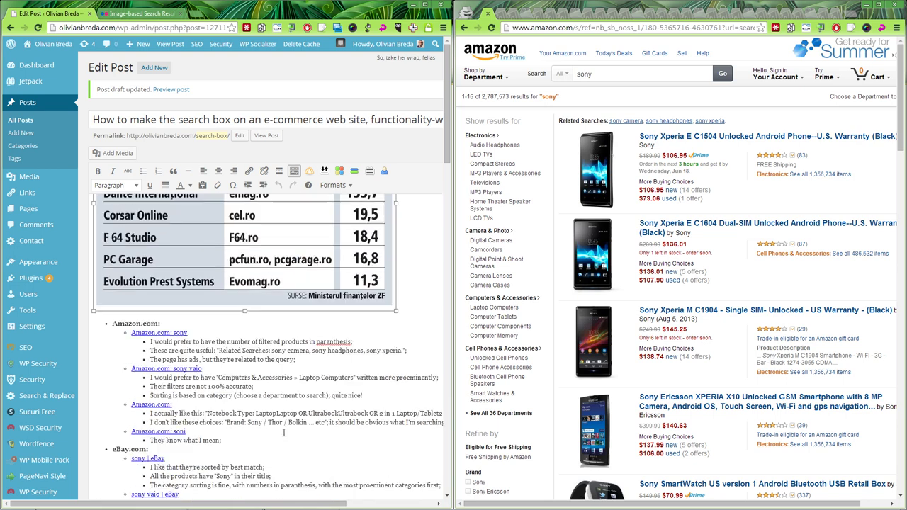
{"action": "scroll", "coordinate": [285, 433], "scroll_direction": "up", "scroll_amount": 2}
{"action": "left_click", "coordinate": [212, 373]}
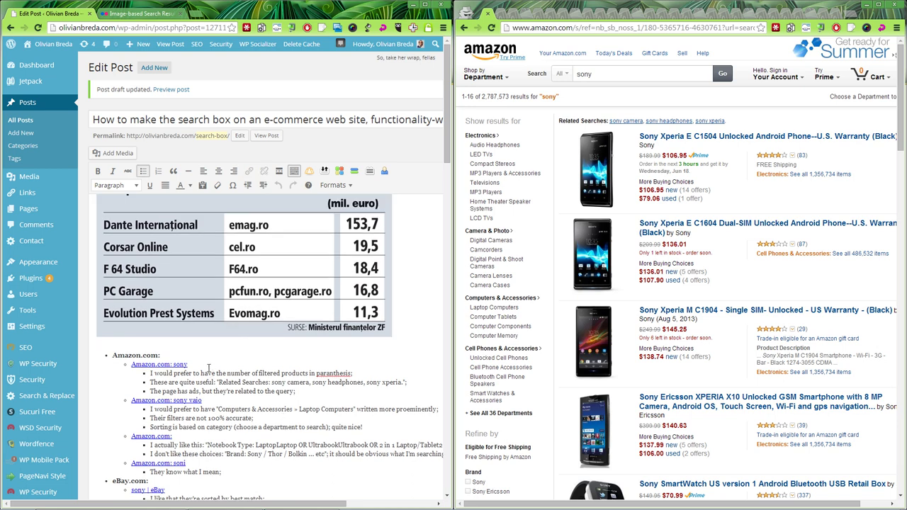
{"action": "left_click", "coordinate": [165, 364]}
{"action": "left_click", "coordinate": [158, 354]}
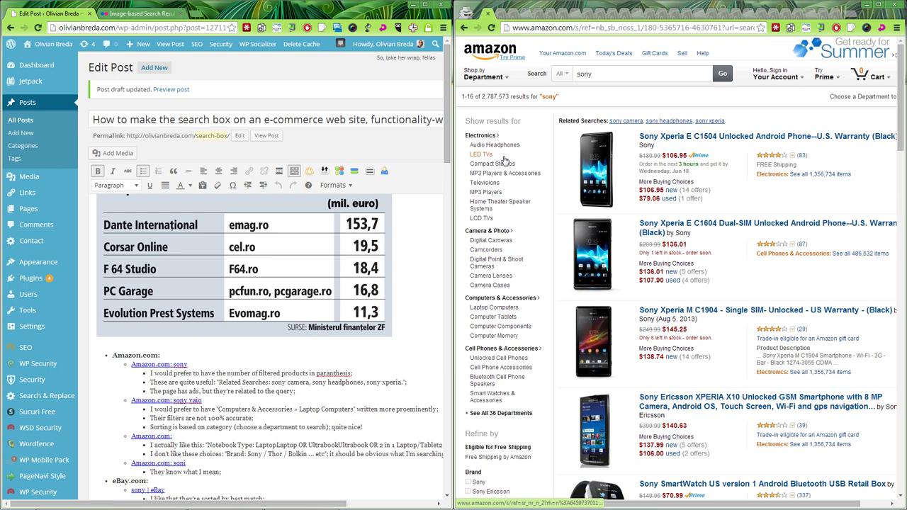
{"action": "type", "text": ":"}
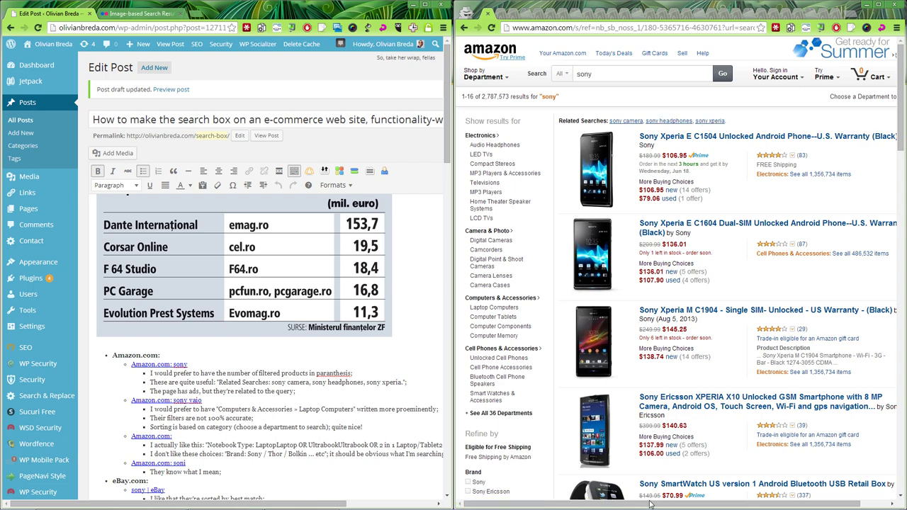
Examine the Amazon results for "sony" in the full-size window, from the category filters to the sponsored products.
{"action": "left_click_drag", "start_coordinate": [652, 505], "coordinate": [747, 501]}
{"action": "scroll", "coordinate": [797, 348], "scroll_direction": "down", "scroll_amount": 20}
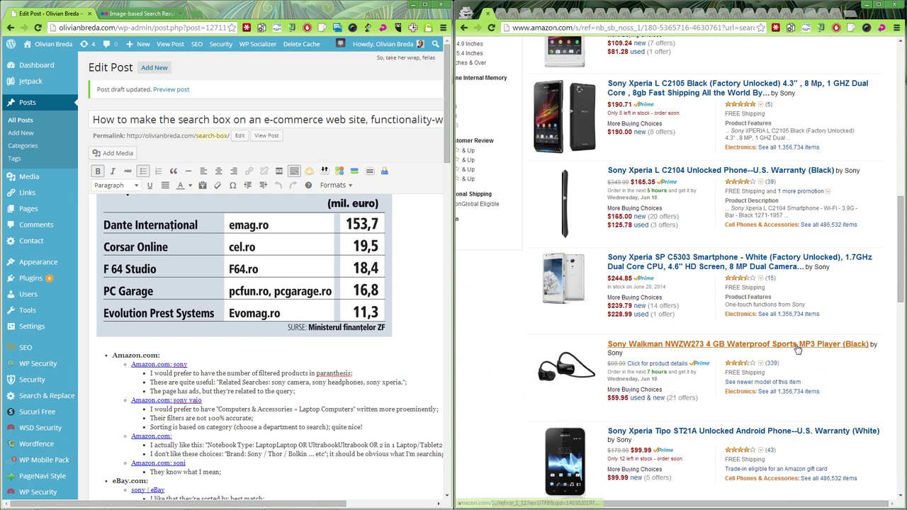
{"action": "scroll", "coordinate": [798, 347], "scroll_direction": "down", "scroll_amount": 1}
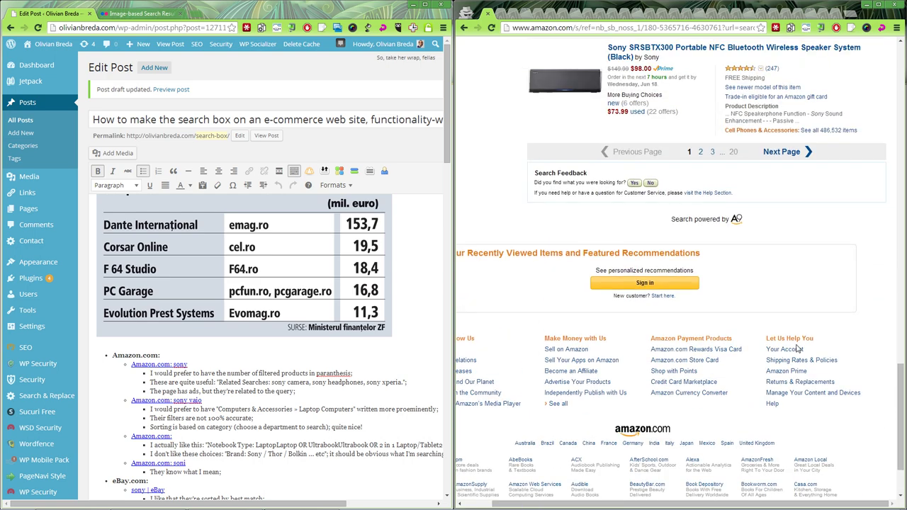
{"action": "left_click", "coordinate": [879, 5]}
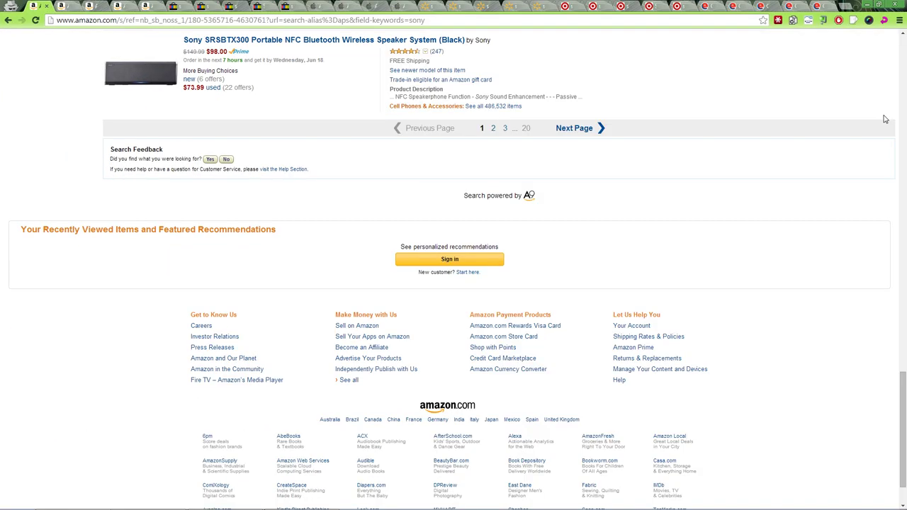
{"action": "scroll", "coordinate": [837, 170], "scroll_direction": "up", "scroll_amount": 20}
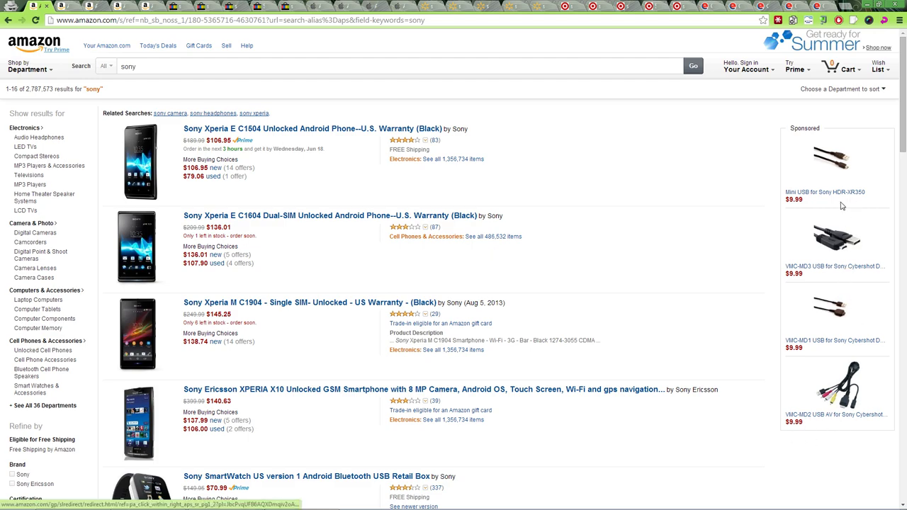
{"action": "scroll", "coordinate": [184, 305], "scroll_direction": "down", "scroll_amount": 10}
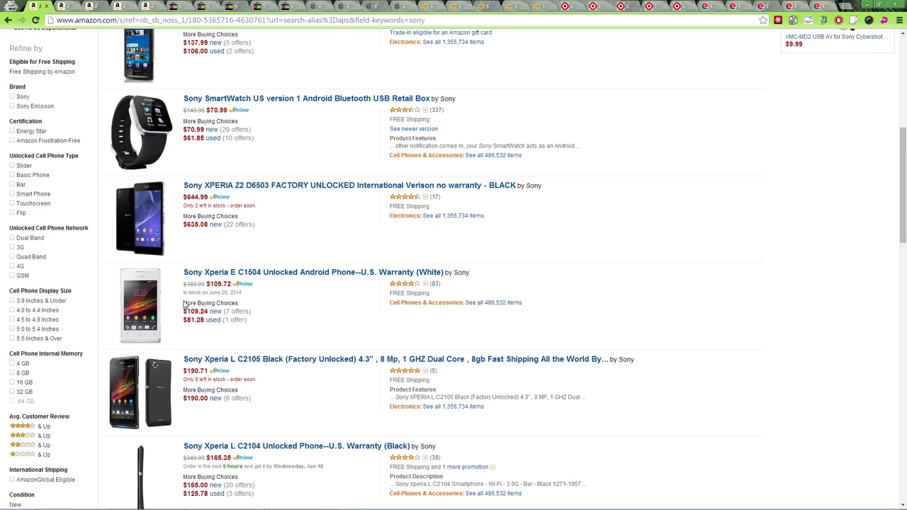
{"action": "scroll", "coordinate": [185, 250], "scroll_direction": "down", "scroll_amount": 10}
{"action": "scroll", "coordinate": [245, 341], "scroll_direction": "up", "scroll_amount": 15}
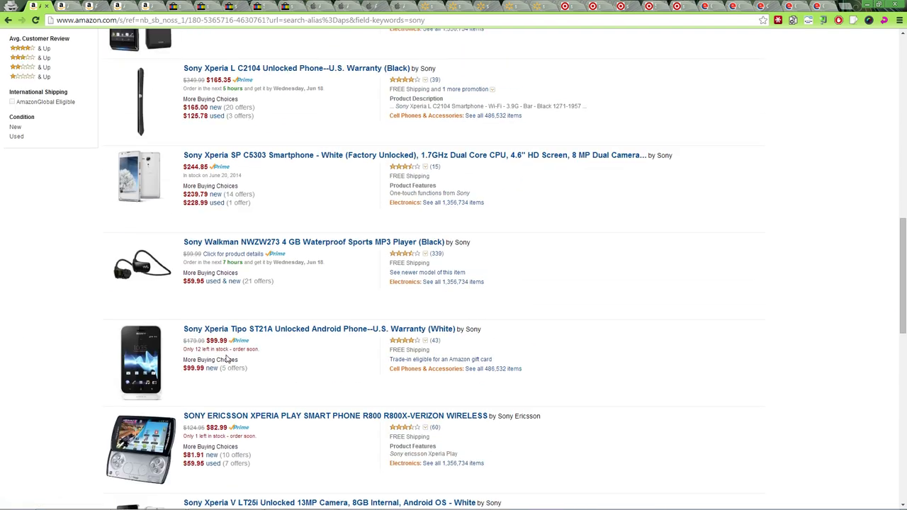
{"action": "scroll", "coordinate": [245, 341], "scroll_direction": "up", "scroll_amount": 5}
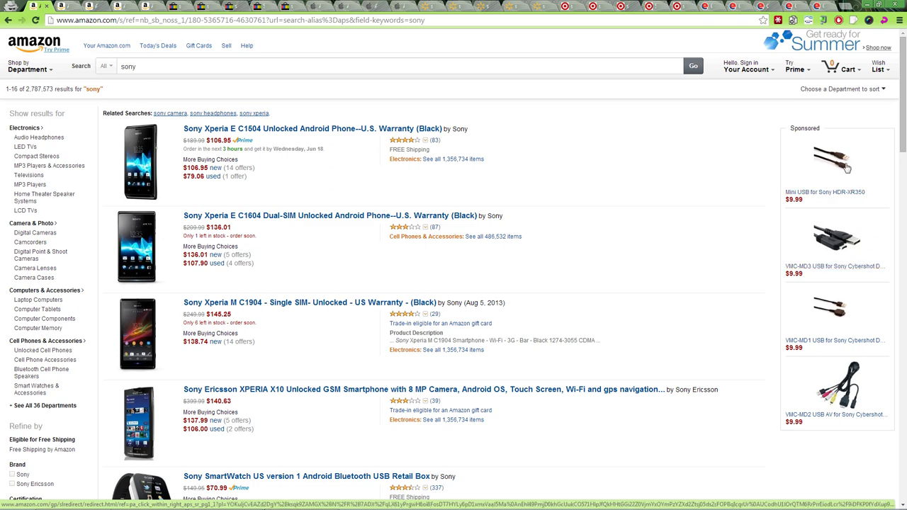
{"action": "left_click", "coordinate": [879, 6]}
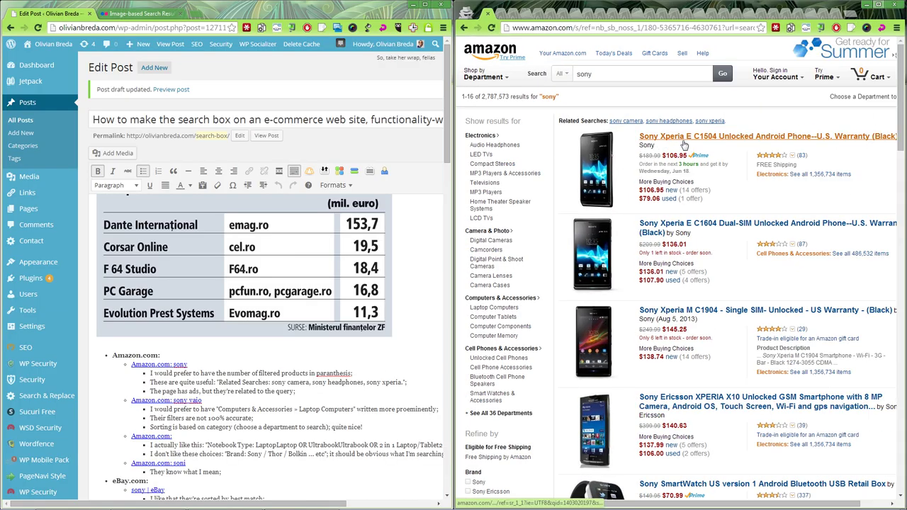
Review the "sony" product list beside the draft post, down to the pagination and back to the search box.
{"action": "scroll", "coordinate": [686, 394], "scroll_direction": "down", "scroll_amount": 15}
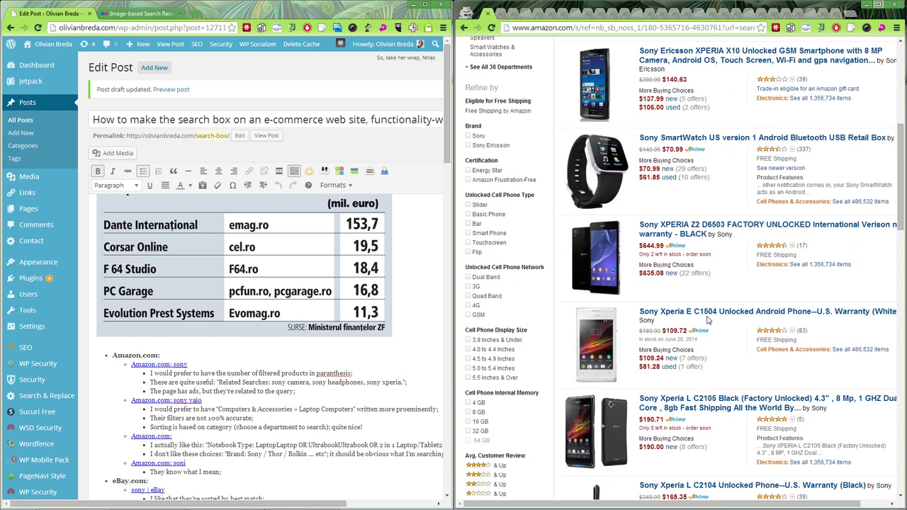
{"action": "scroll", "coordinate": [709, 319], "scroll_direction": "down", "scroll_amount": 5}
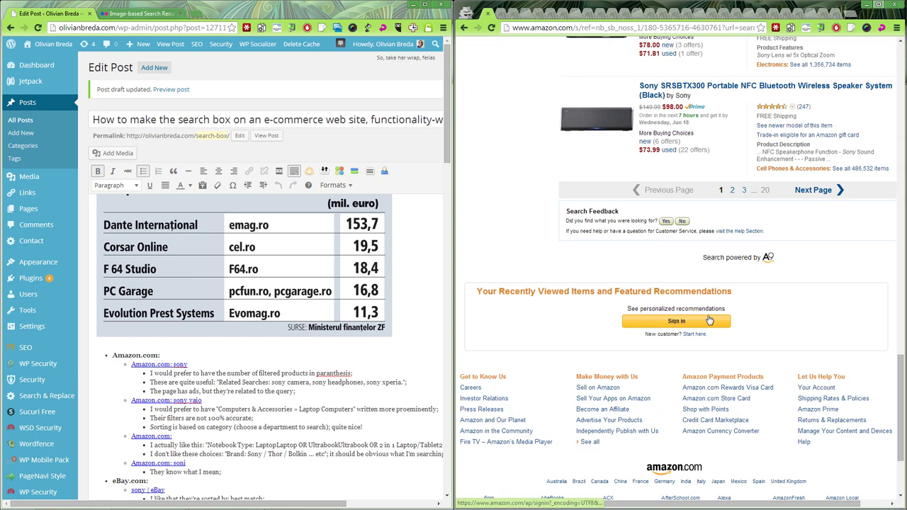
{"action": "scroll", "coordinate": [709, 319], "scroll_direction": "up", "scroll_amount": 4}
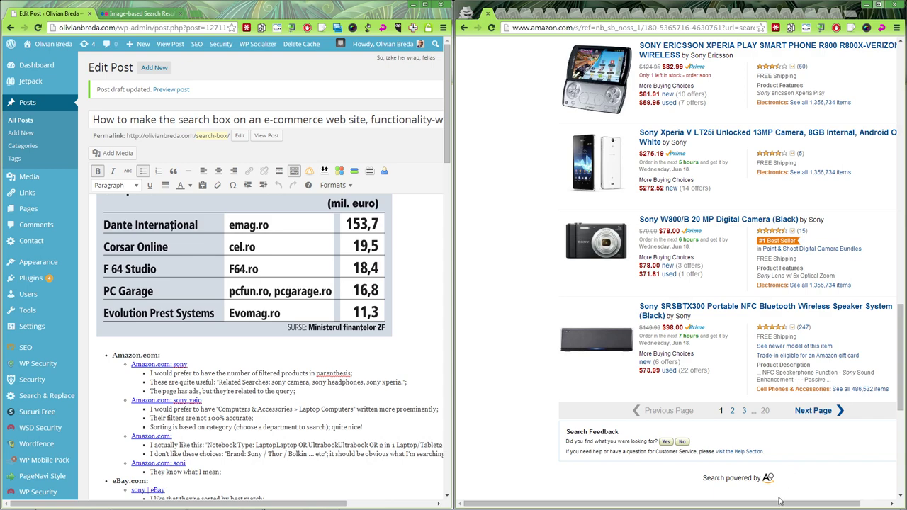
{"action": "scroll", "coordinate": [789, 348], "scroll_direction": "up", "scroll_amount": 4}
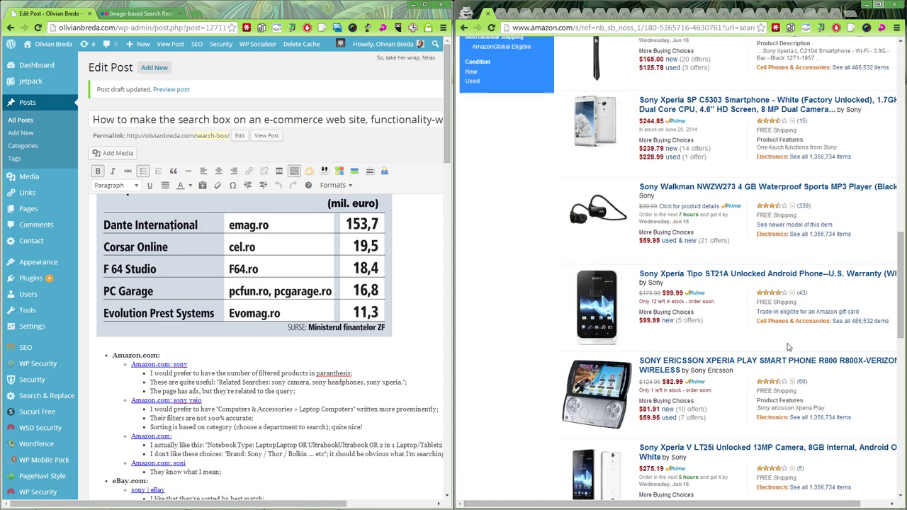
{"action": "scroll", "coordinate": [789, 347], "scroll_direction": "up", "scroll_amount": 10}
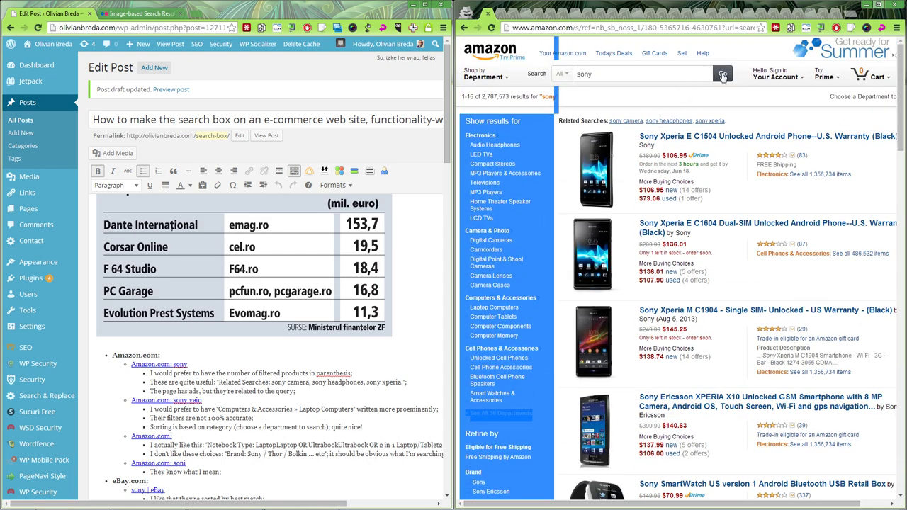
Rerun the Amazon search for "sony" and visit the Anker charger advertisement, returning to the results.
{"action": "left_click", "coordinate": [722, 75]}
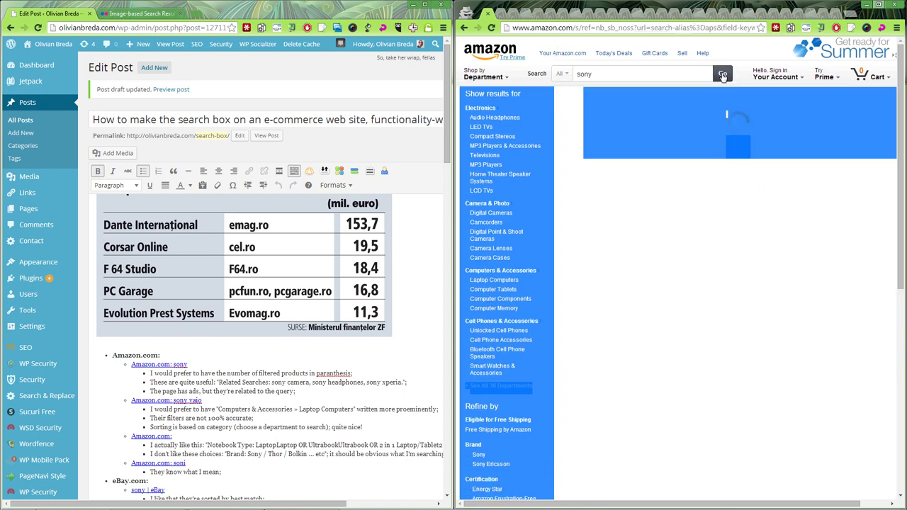
{"action": "left_click", "coordinate": [743, 152]}
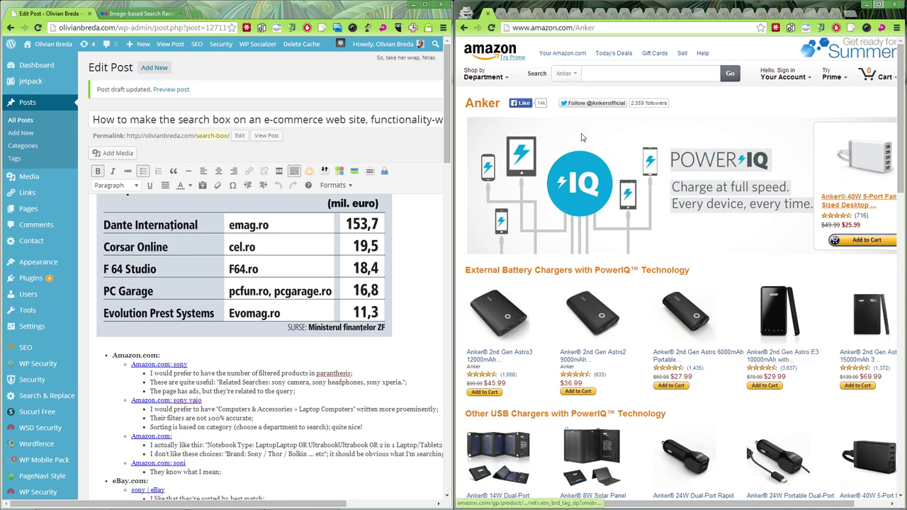
{"action": "left_click", "coordinate": [465, 28]}
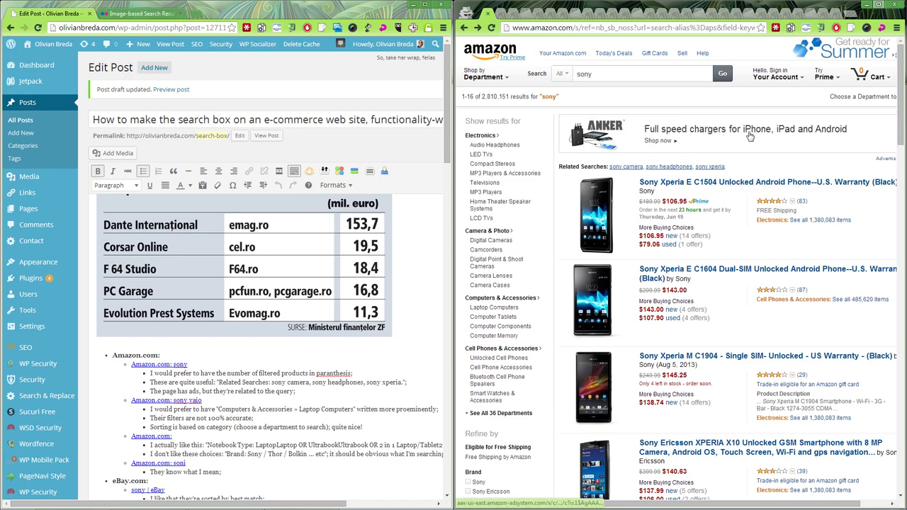
Pause AdBlock and reload the Amazon results page for "sony".
{"action": "scroll", "coordinate": [762, 234], "scroll_direction": "down", "scroll_amount": 15}
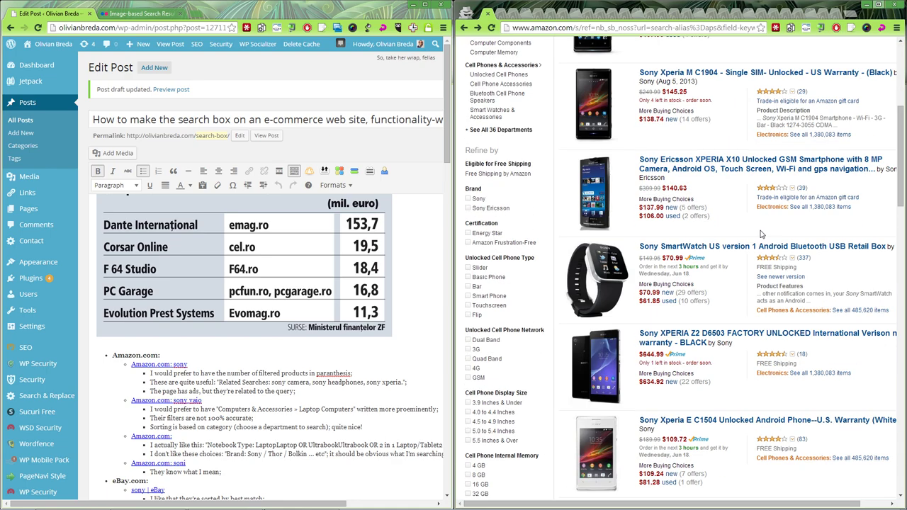
{"action": "scroll", "coordinate": [762, 234], "scroll_direction": "up", "scroll_amount": 3}
{"action": "scroll", "coordinate": [762, 234], "scroll_direction": "up", "scroll_amount": 15}
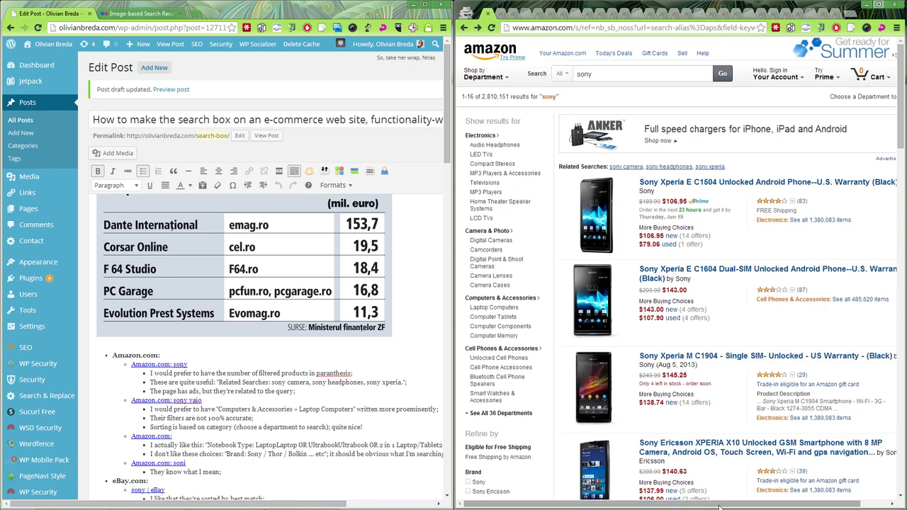
{"action": "scroll", "coordinate": [815, 177], "scroll_direction": "right", "scroll_amount": 1}
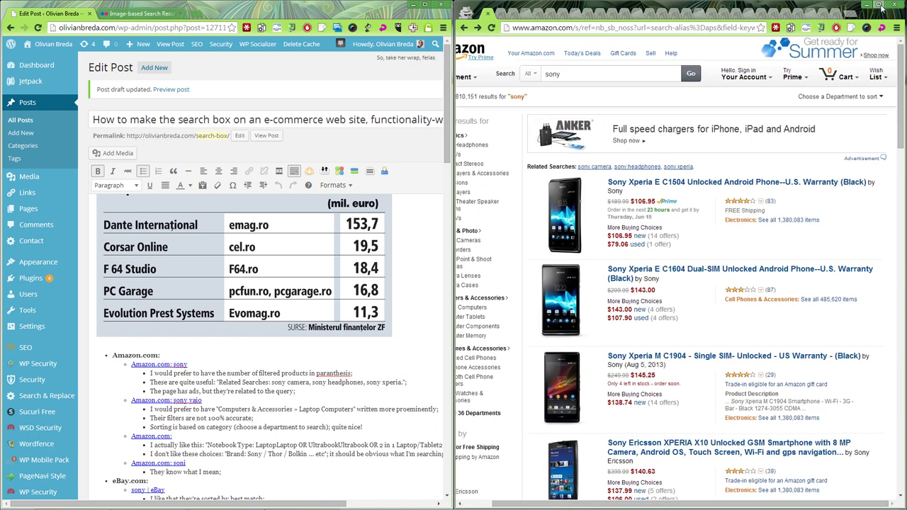
{"action": "left_click", "coordinate": [836, 28]}
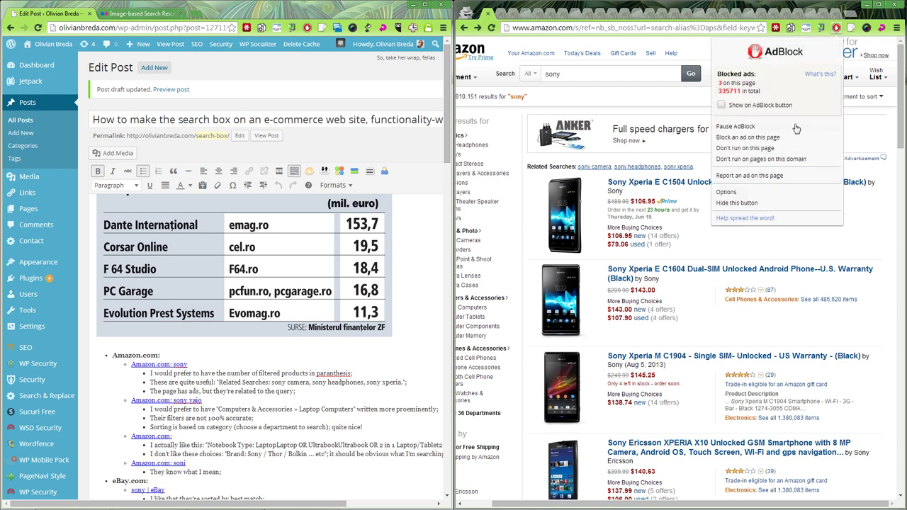
{"action": "left_click", "coordinate": [756, 128]}
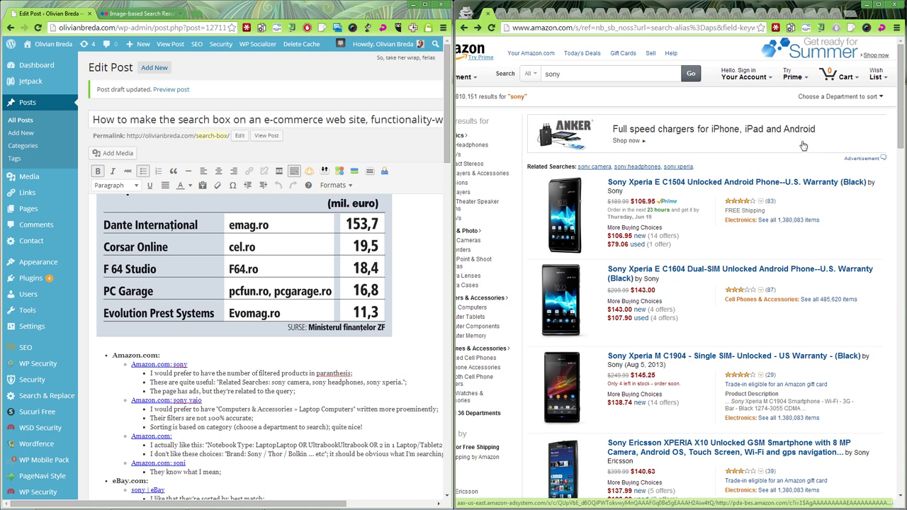
{"action": "left_click", "coordinate": [492, 27]}
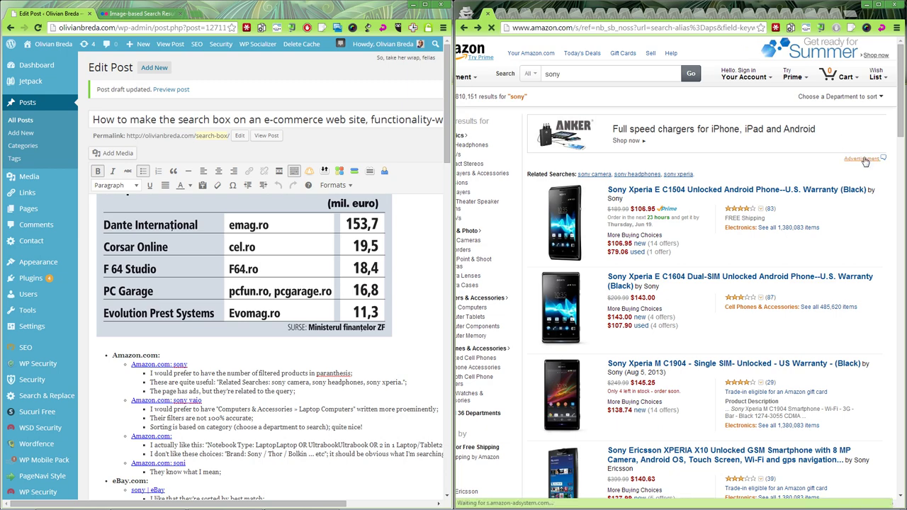
Check the reloaded "sony" results for advertisements at full size and compare them with the Amazon.com: sony notes in the post.
{"action": "left_click", "coordinate": [879, 5]}
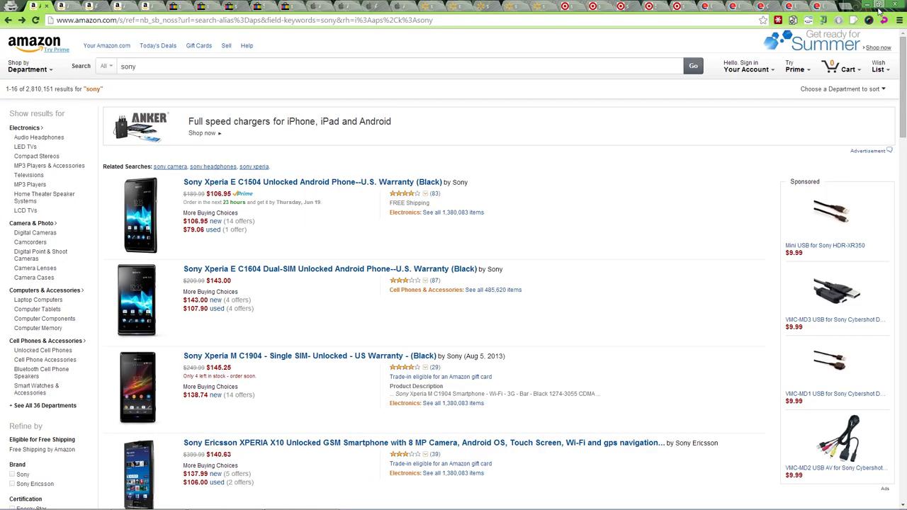
{"action": "left_click", "coordinate": [879, 5]}
{"action": "scroll", "coordinate": [889, 182], "scroll_direction": "down", "scroll_amount": 1}
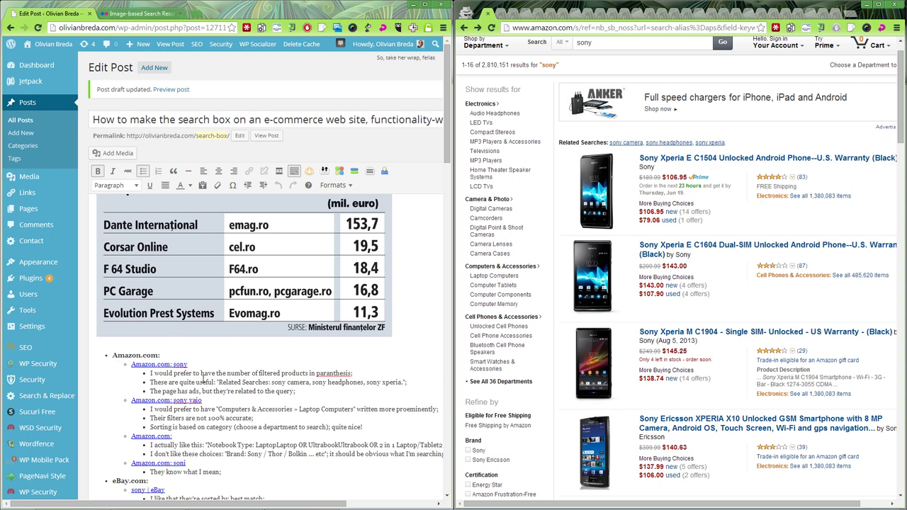
{"action": "left_click_drag", "start_coordinate": [203, 374], "coordinate": [202, 391]}
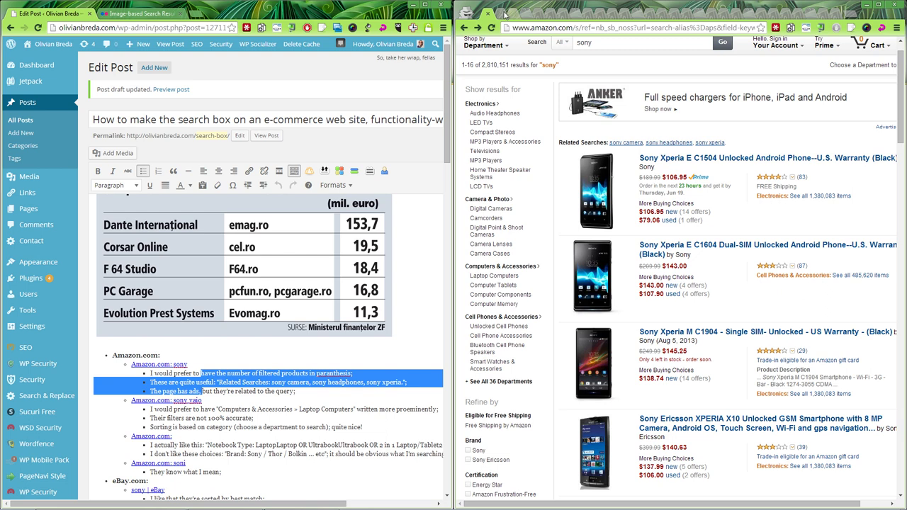
Switch to the Amazon "sony vaio" results, review the first page and open page 3.
{"action": "left_click", "coordinate": [509, 16]}
{"action": "key", "text": "alt+Left"}
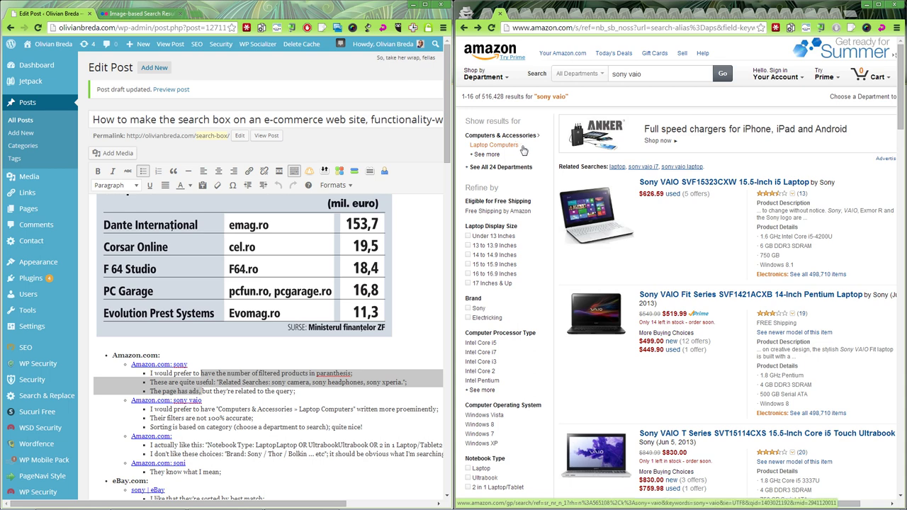
{"action": "left_click_drag", "start_coordinate": [478, 97], "coordinate": [487, 98]}
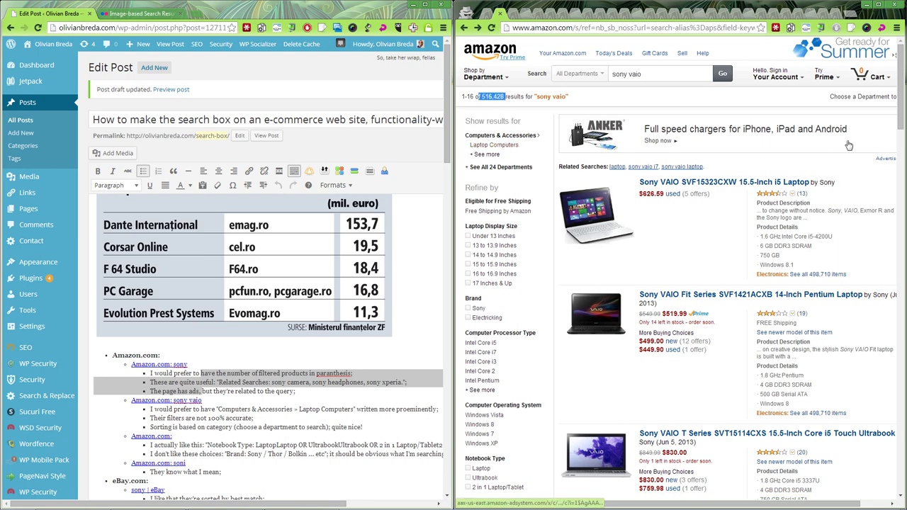
{"action": "left_click_drag", "start_coordinate": [901, 124], "coordinate": [902, 437]}
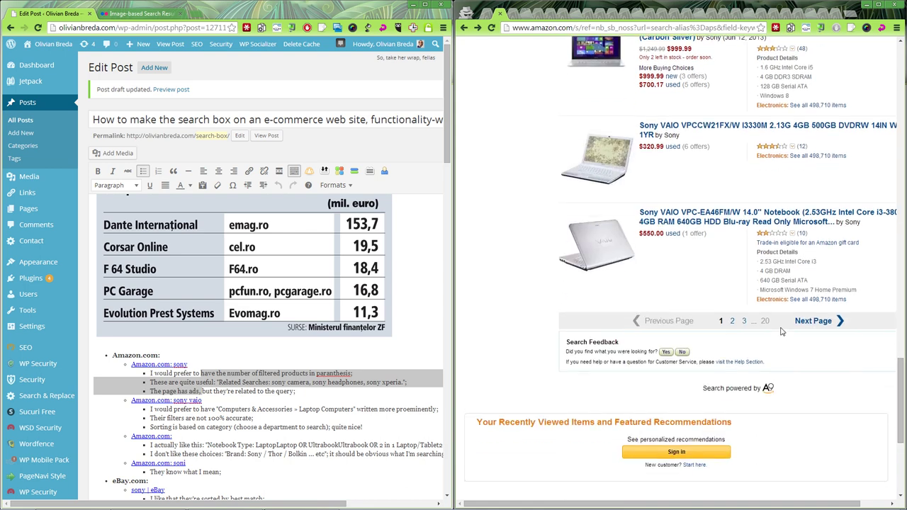
{"action": "left_click", "coordinate": [745, 322]}
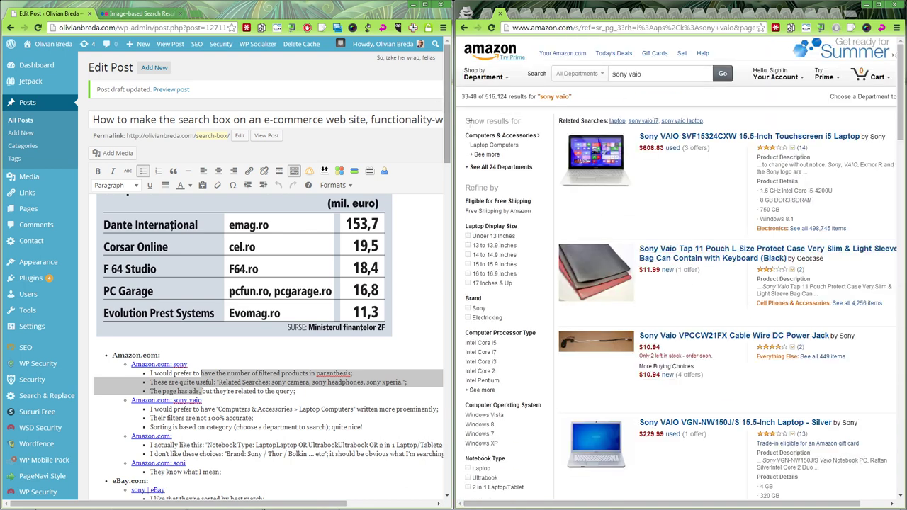
Narrow the "sony vaio" results to Laptop Computers, look through the first page and open page 3.
{"action": "left_click", "coordinate": [495, 145]}
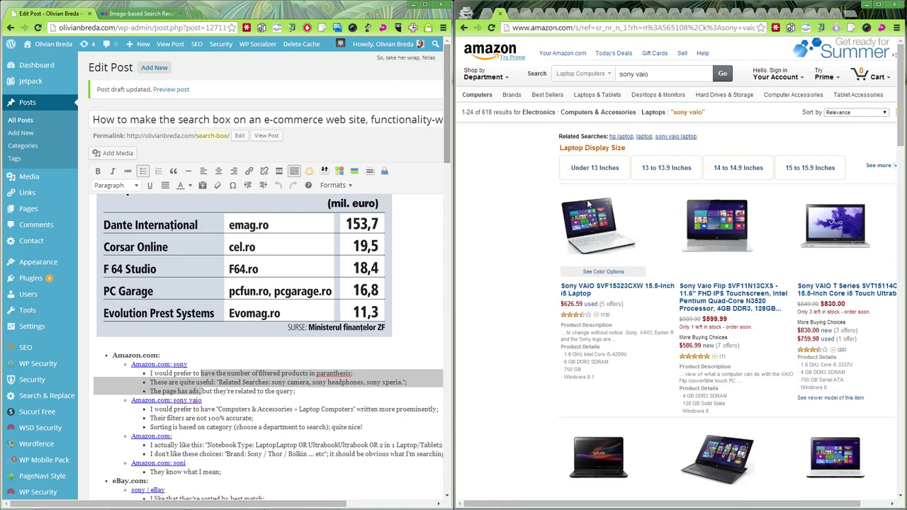
{"action": "scroll", "coordinate": [849, 310], "scroll_direction": "down", "scroll_amount": 20}
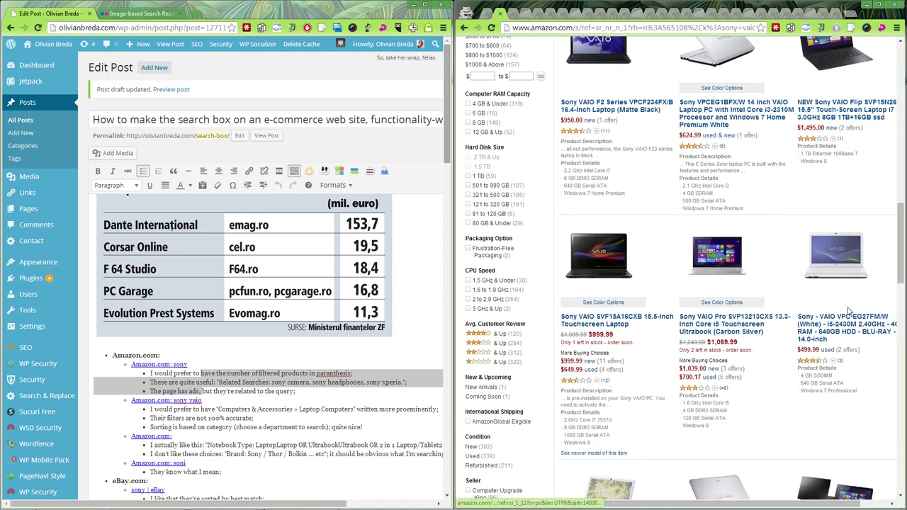
{"action": "scroll", "coordinate": [849, 310], "scroll_direction": "up", "scroll_amount": 1}
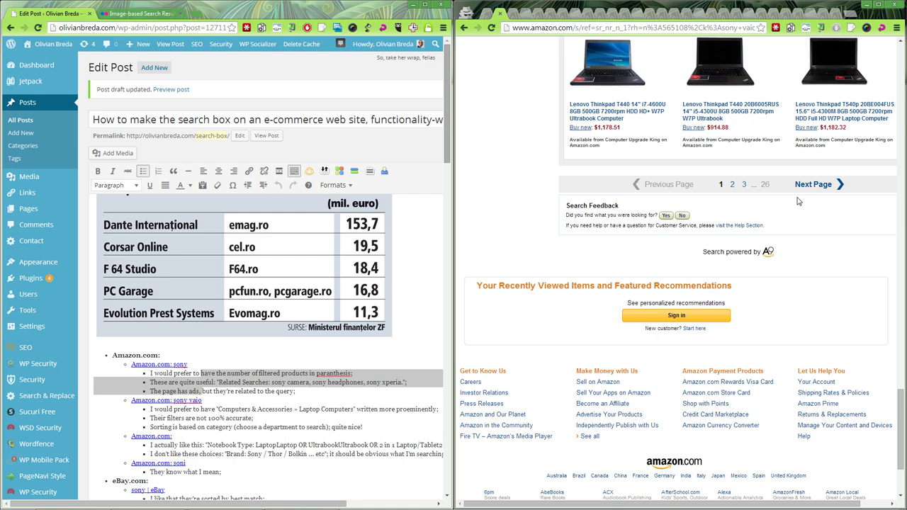
{"action": "left_click", "coordinate": [746, 183]}
{"action": "scroll", "coordinate": [772, 228], "scroll_direction": "down", "scroll_amount": 5}
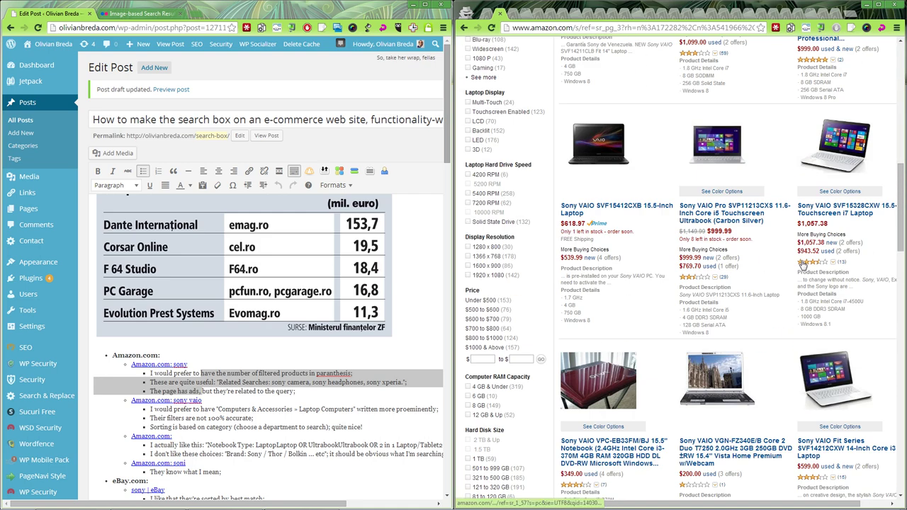
Go back through the browsing history to the first page of unfiltered "sony vaio" results, highlighting "Laptop Computers" in the post's note on the way.
{"action": "right_click", "coordinate": [464, 27]}
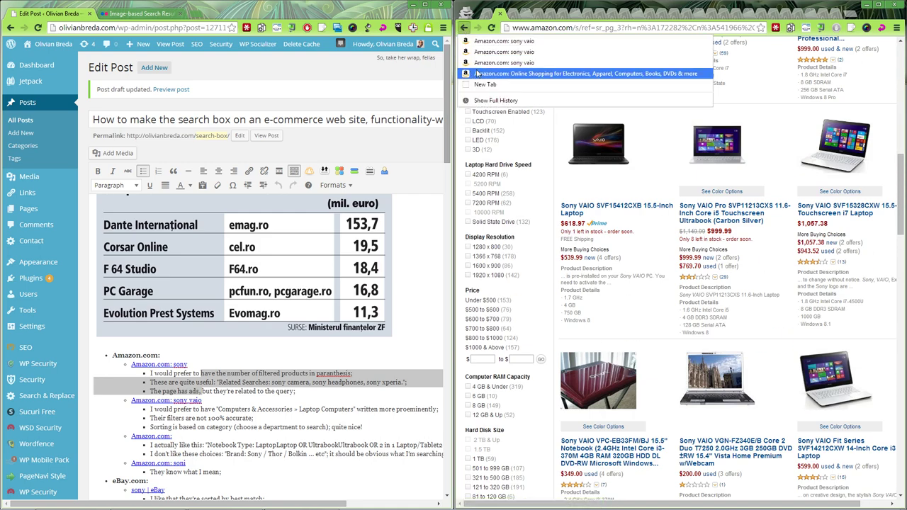
{"action": "left_click", "coordinate": [510, 74]}
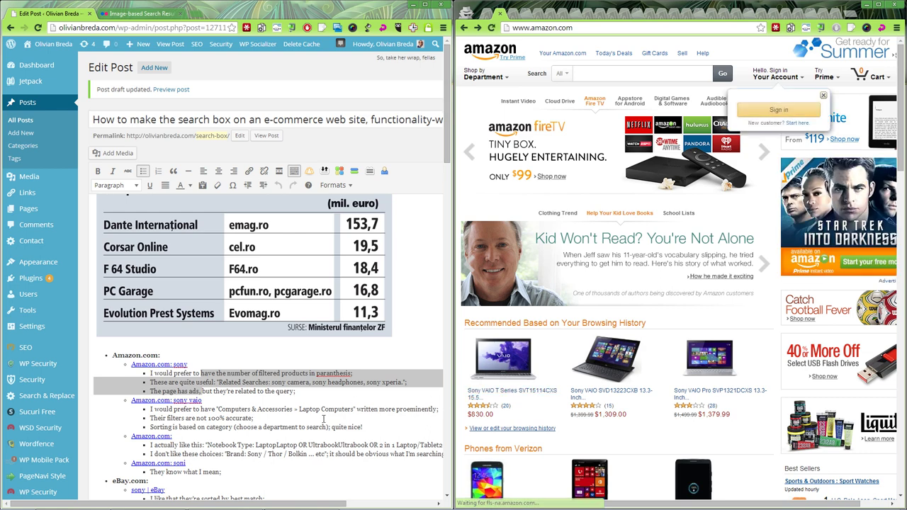
{"action": "left_click_drag", "start_coordinate": [301, 409], "coordinate": [353, 409]}
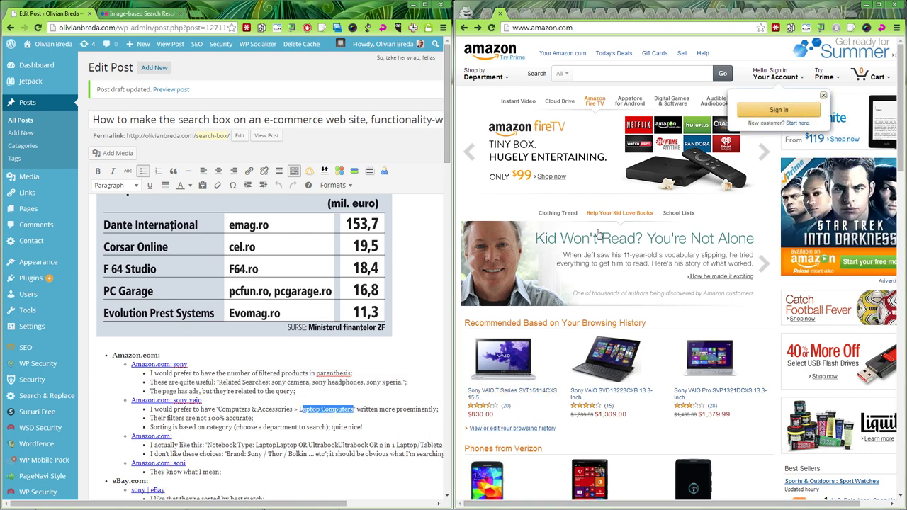
{"action": "left_click", "coordinate": [478, 29]}
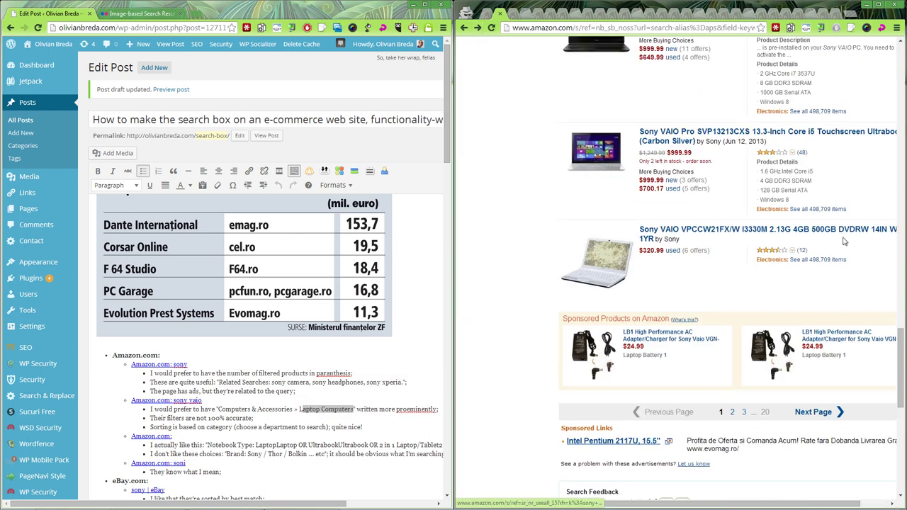
{"action": "left_click_drag", "start_coordinate": [902, 344], "coordinate": [902, 64]}
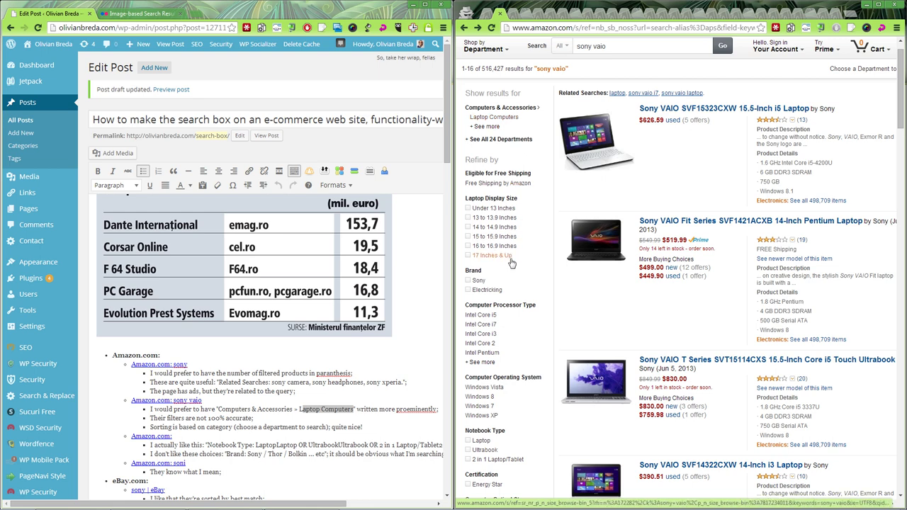
Examine the refinement filters beside the "sony vaio" results and highlight the total number of results.
{"action": "scroll", "coordinate": [532, 301], "scroll_direction": "down", "scroll_amount": 1}
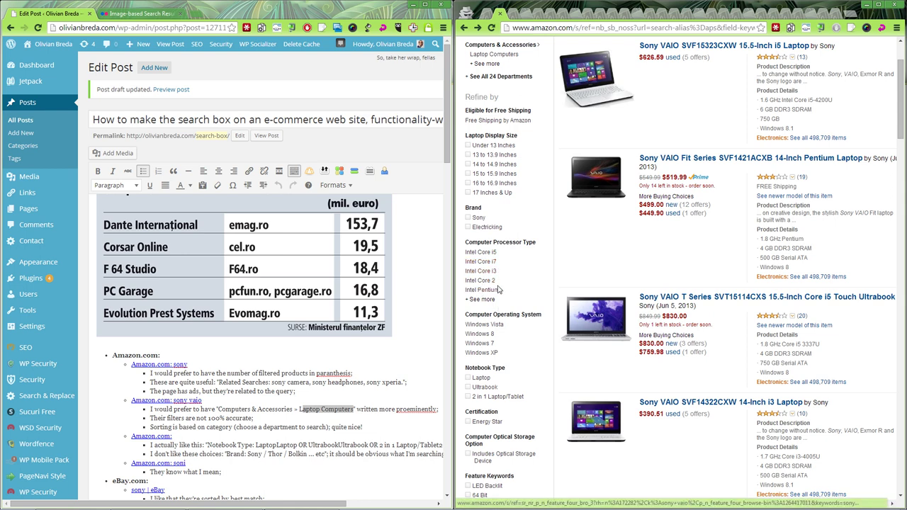
{"action": "scroll", "coordinate": [717, 192], "scroll_direction": "up", "scroll_amount": 2}
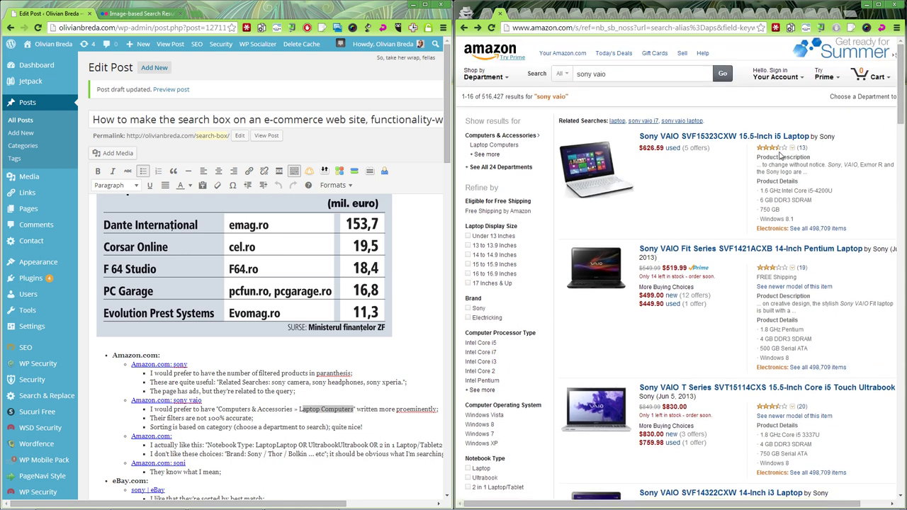
{"action": "left_click_drag", "start_coordinate": [480, 96], "coordinate": [503, 97]}
{"action": "scroll", "coordinate": [534, 269], "scroll_direction": "down", "scroll_amount": 3}
{"action": "scroll", "coordinate": [534, 270], "scroll_direction": "down", "scroll_amount": 3}
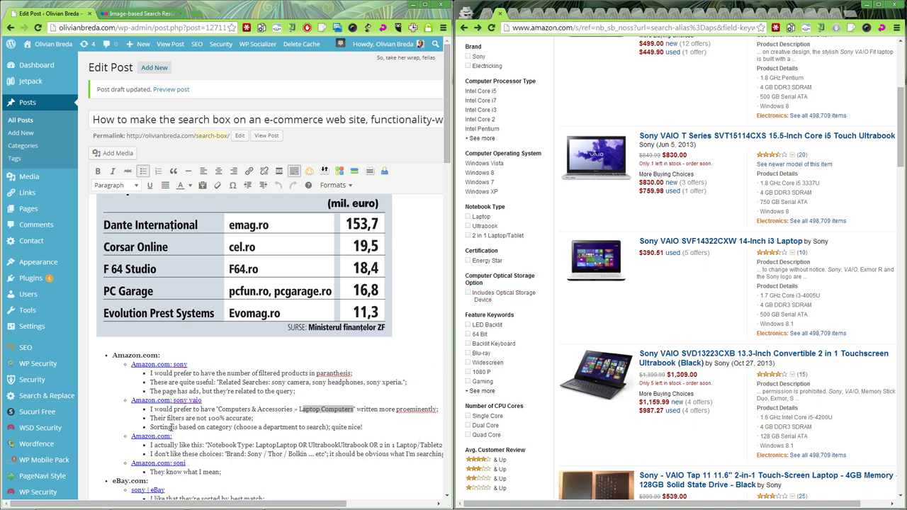
Highlight the post's note on sorting by category and check the department list and listings of the "sony vaio" results against it.
{"action": "left_click_drag", "start_coordinate": [171, 427], "coordinate": [240, 427]}
{"action": "scroll", "coordinate": [716, 298], "scroll_direction": "up", "scroll_amount": 4}
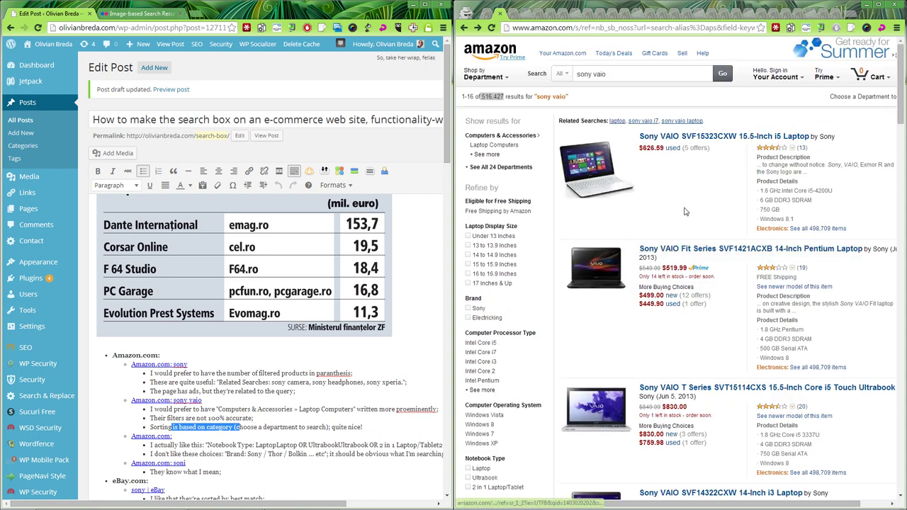
{"action": "left_click", "coordinate": [860, 101]}
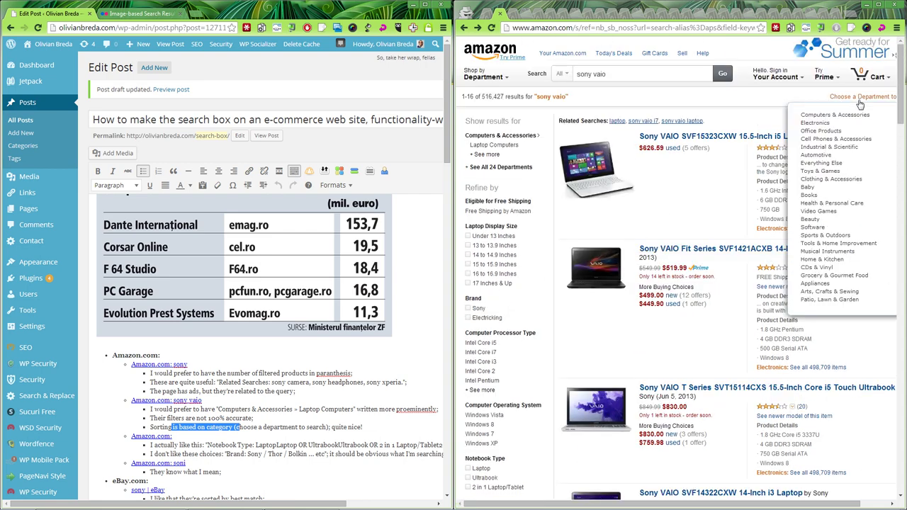
{"action": "scroll", "coordinate": [803, 270], "scroll_direction": "down", "scroll_amount": 4}
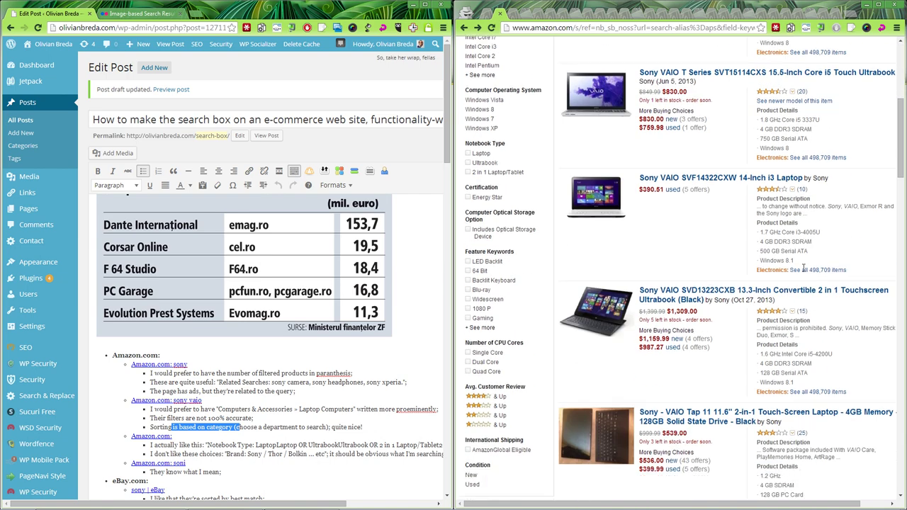
{"action": "scroll", "coordinate": [803, 270], "scroll_direction": "down", "scroll_amount": 3}
{"action": "scroll", "coordinate": [803, 270], "scroll_direction": "up", "scroll_amount": 7}
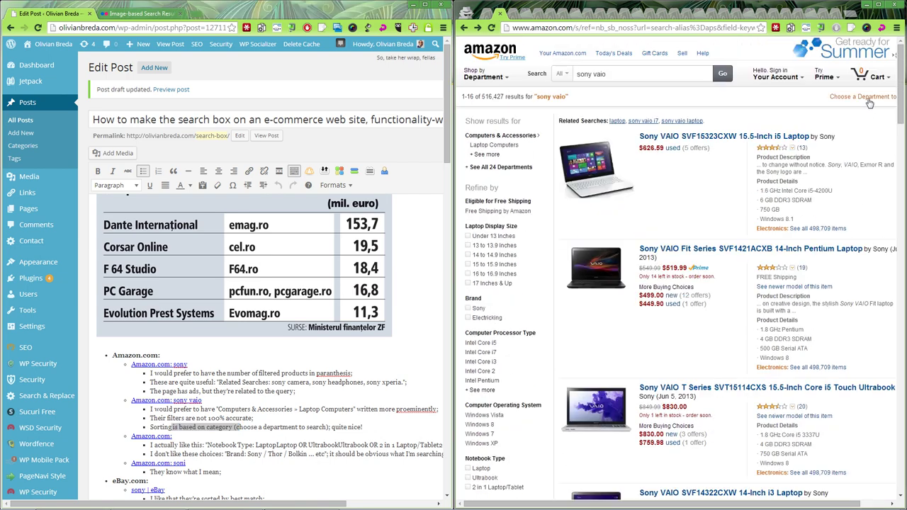
Restrict "sony vaio" to Computers & Accessories, view the available sort orders and return to the all-department results.
{"action": "mouse_move", "coordinate": [870, 103]}
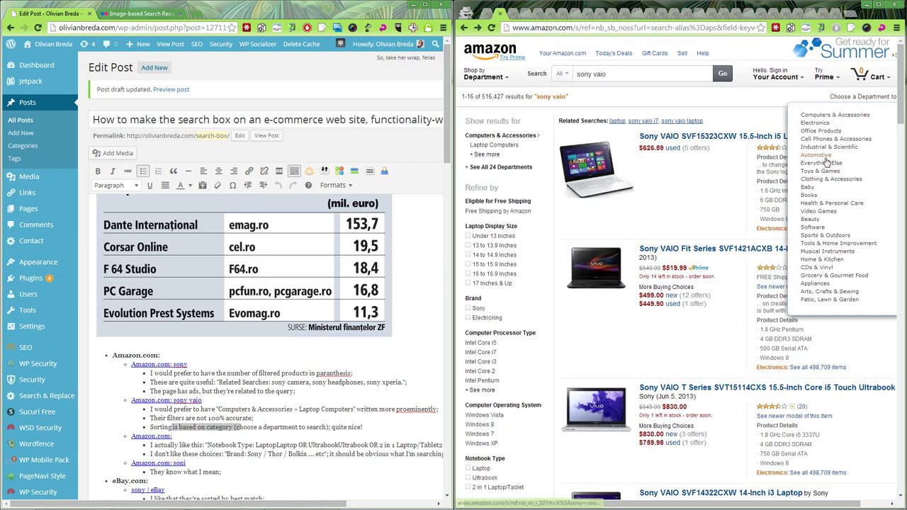
{"action": "left_click", "coordinate": [808, 115]}
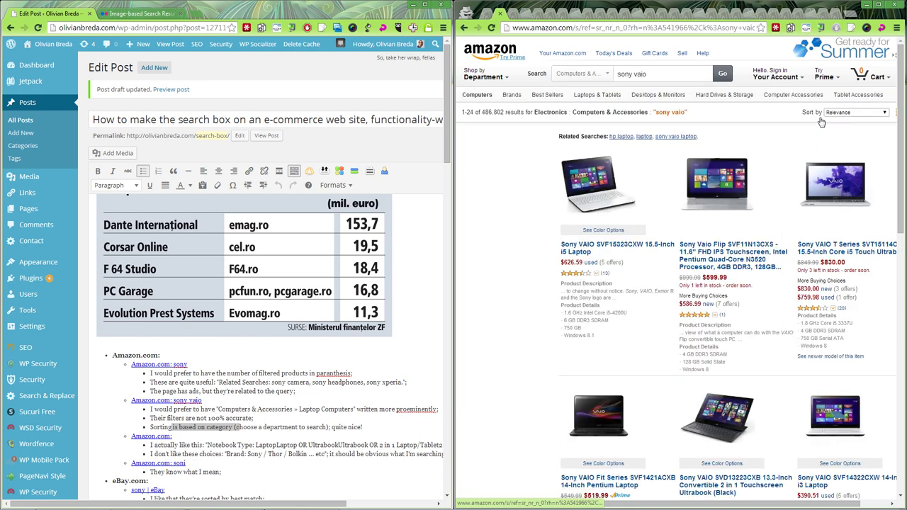
{"action": "left_click", "coordinate": [844, 115]}
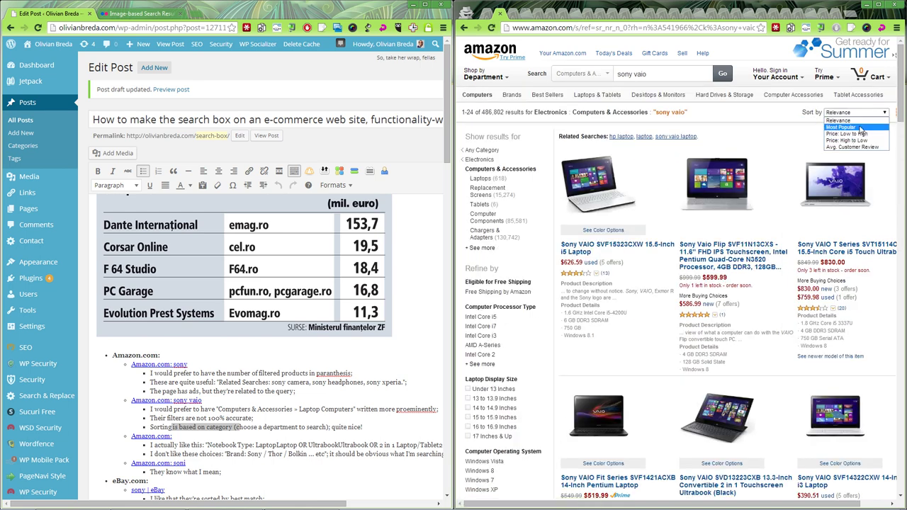
{"action": "left_click", "coordinate": [463, 27]}
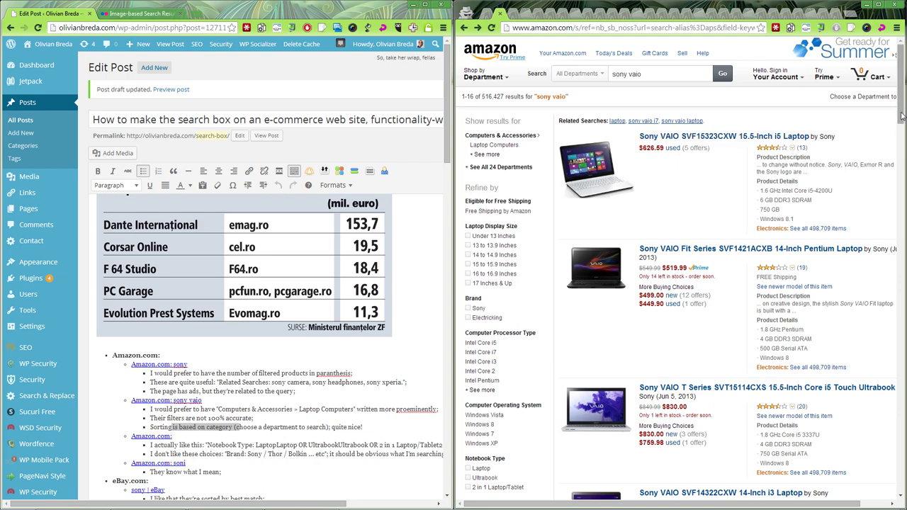
Open page 3 of the "sony vaio" results, restrict them to Computers & Accessories and sort by Most Popular.
{"action": "left_click_drag", "start_coordinate": [902, 85], "coordinate": [902, 397]}
{"action": "left_click", "coordinate": [744, 239]}
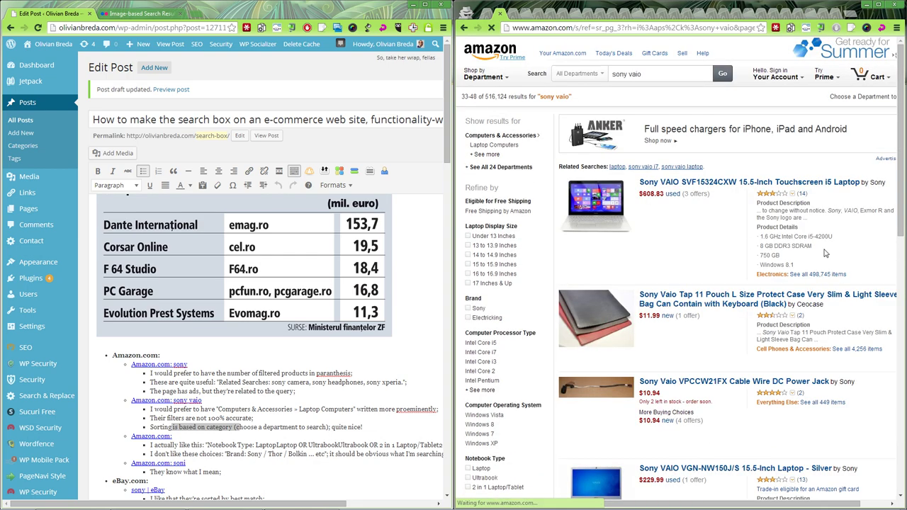
{"action": "left_click", "coordinate": [874, 105]}
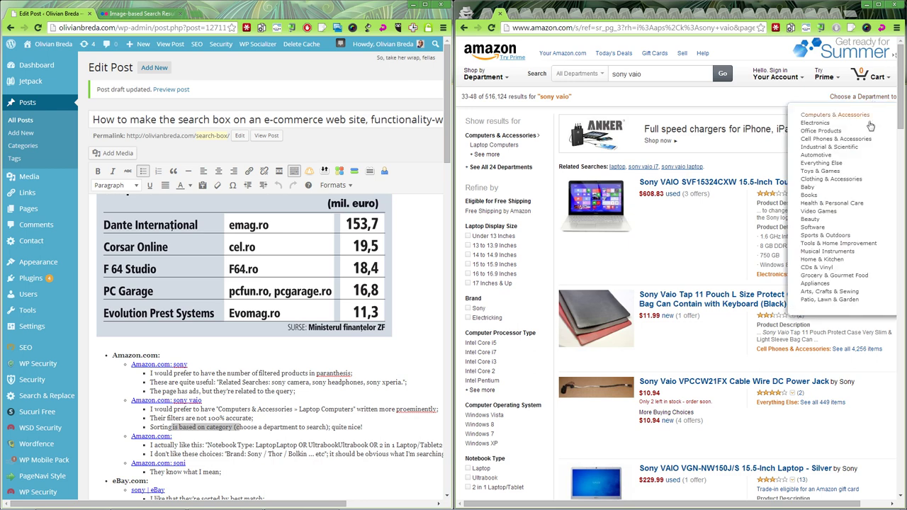
{"action": "left_click", "coordinate": [854, 115]}
{"action": "left_click", "coordinate": [857, 113]}
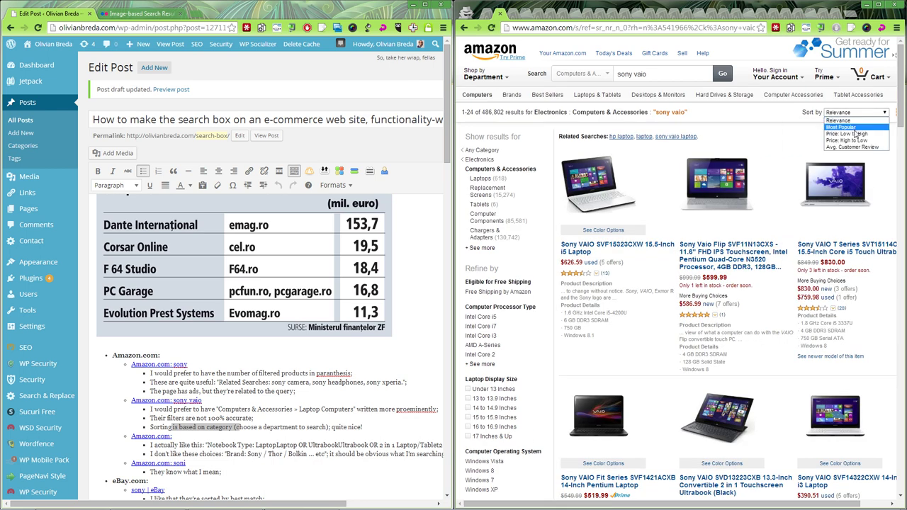
{"action": "left_click", "coordinate": [851, 128]}
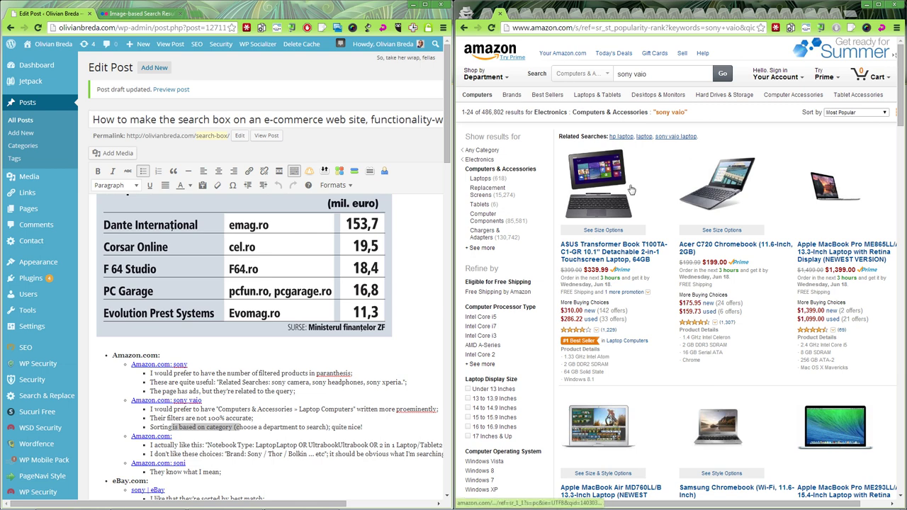
Check the remaining sort orders and highlight "department to search); quite" in the post's sorting note.
{"action": "left_click", "coordinate": [877, 112]}
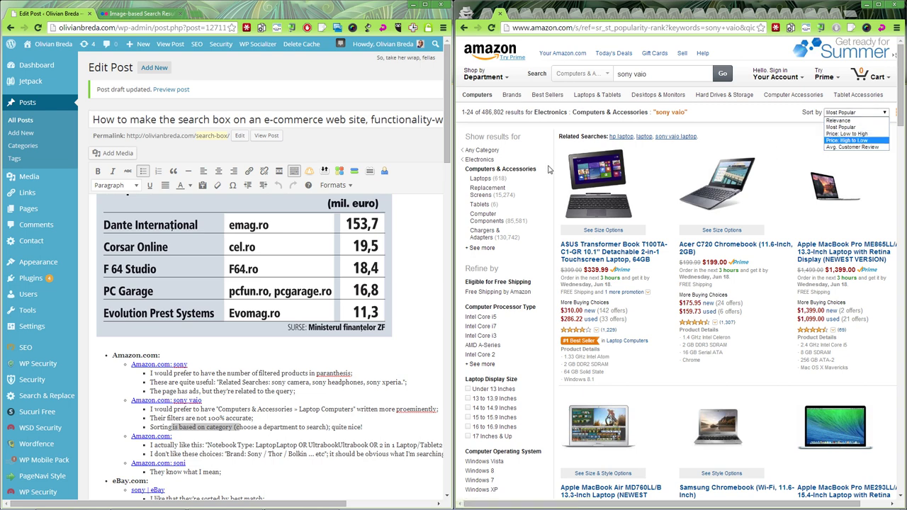
{"action": "left_click", "coordinate": [276, 428]}
{"action": "left_click_drag", "start_coordinate": [263, 427], "coordinate": [347, 427]}
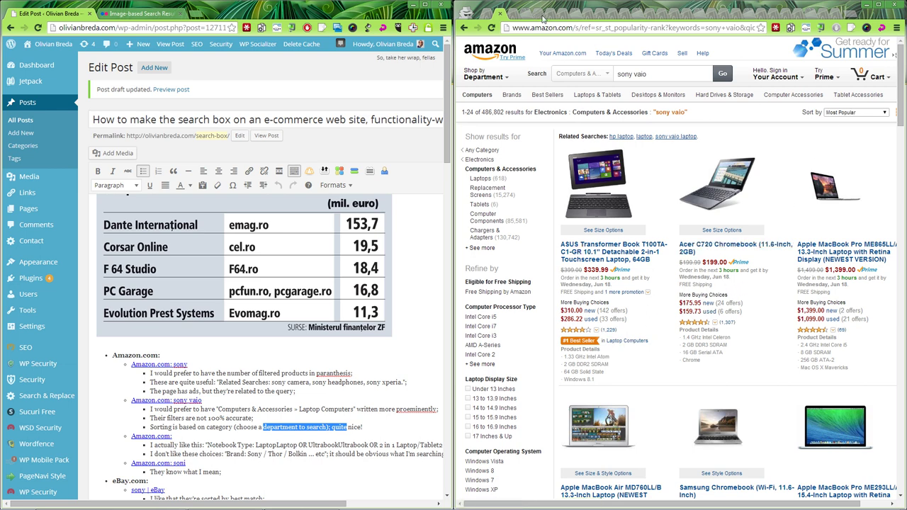
Switch to the Amazon "sony laptop" results and compare the Notebook Type filter options with the matching note in the post.
{"action": "left_click", "coordinate": [511, 14]}
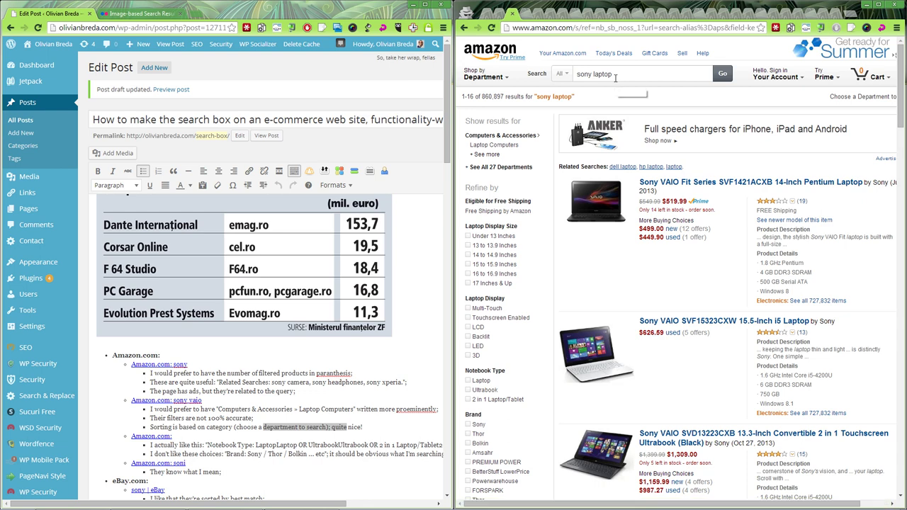
{"action": "left_click", "coordinate": [277, 443]}
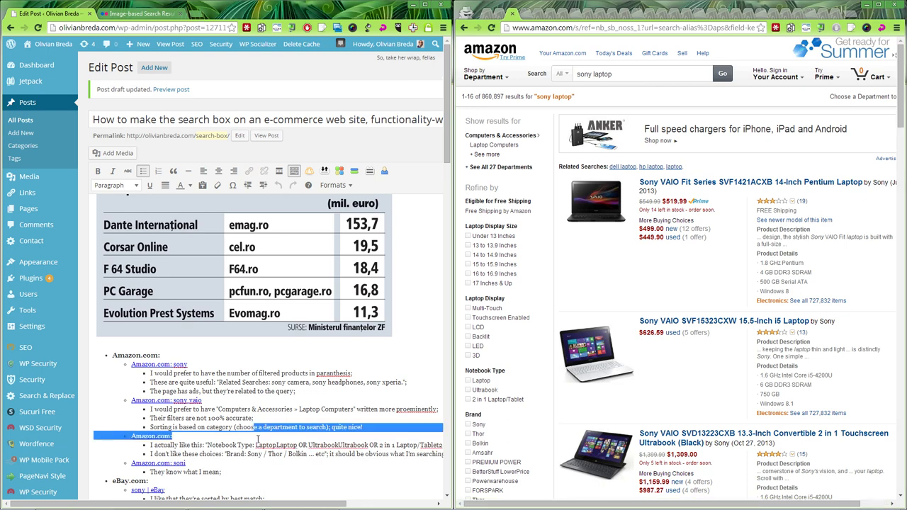
{"action": "left_click_drag", "start_coordinate": [254, 427], "coordinate": [257, 446]}
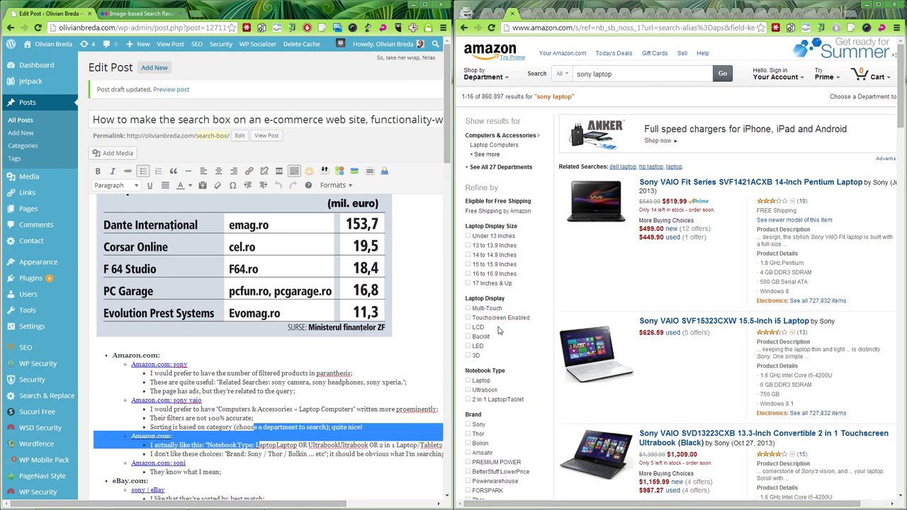
{"action": "scroll", "coordinate": [547, 281], "scroll_direction": "down", "scroll_amount": 1}
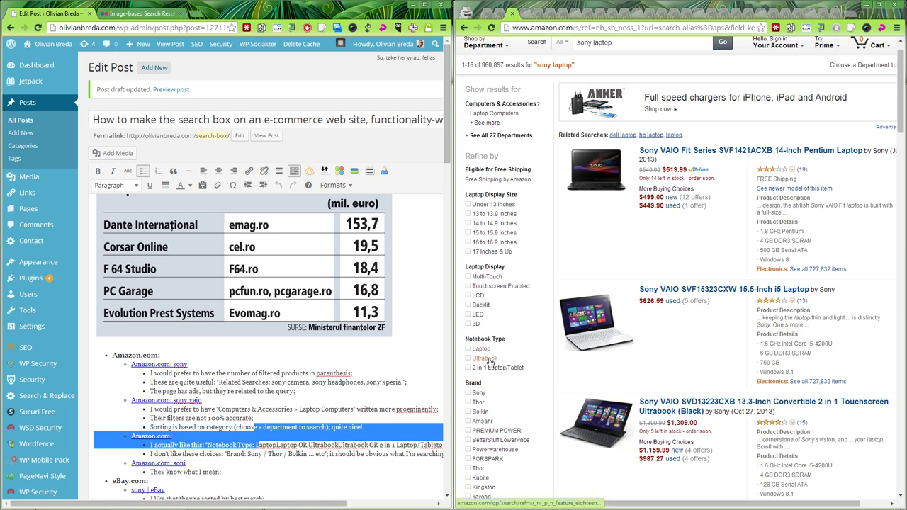
{"action": "left_click_drag", "start_coordinate": [492, 341], "coordinate": [476, 355]}
{"action": "left_click", "coordinate": [517, 353]}
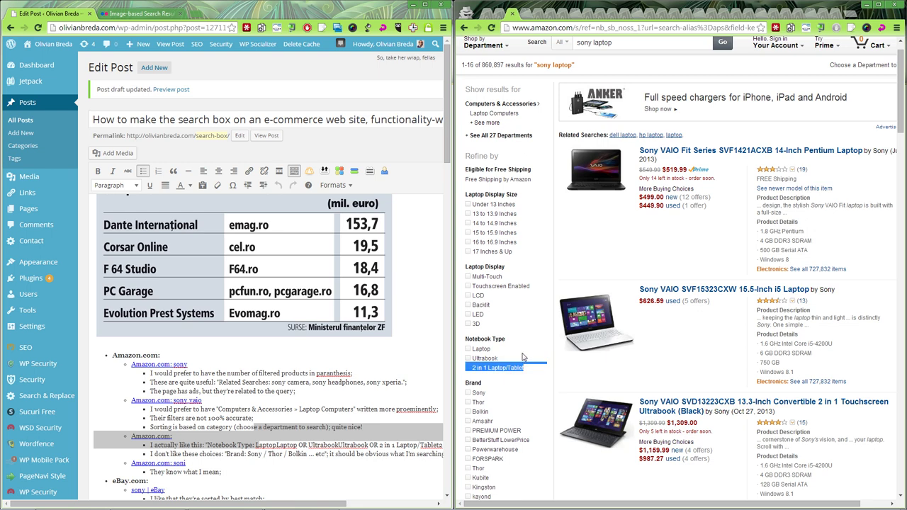
{"action": "left_click", "coordinate": [482, 353]}
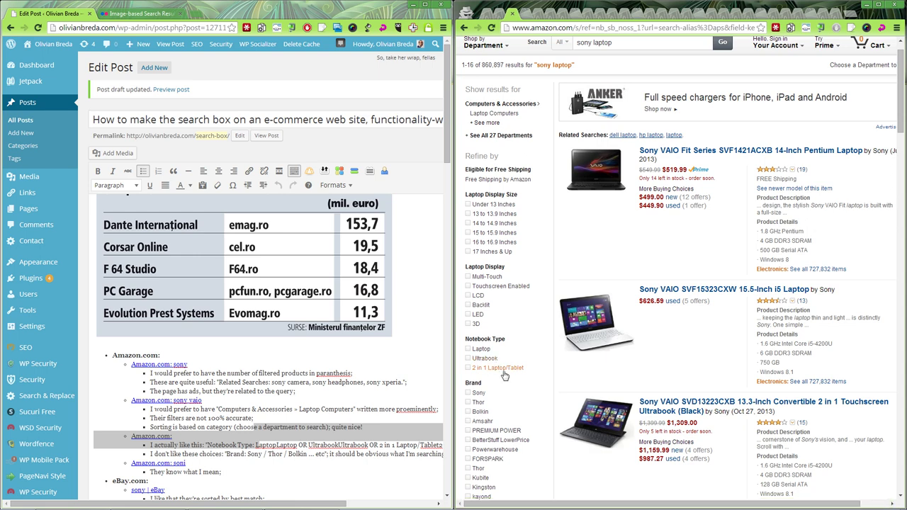
Review the Brand filter of the "sony laptop" results, then switch to the "Sony SVF1421ACXB" results and read through the listings.
{"action": "left_click", "coordinate": [375, 422]}
{"action": "scroll", "coordinate": [568, 302], "scroll_direction": "down", "scroll_amount": 2}
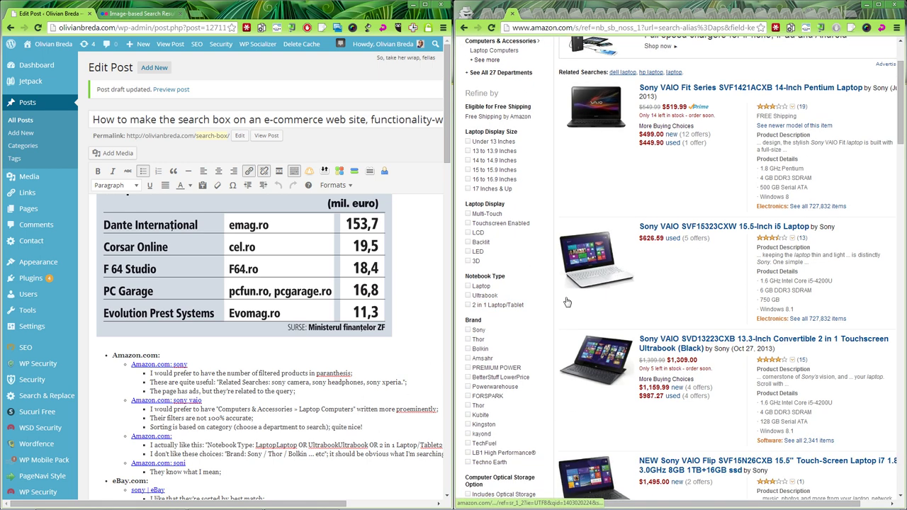
{"action": "scroll", "coordinate": [567, 302], "scroll_direction": "up", "scroll_amount": 3}
{"action": "scroll", "coordinate": [509, 363], "scroll_direction": "down", "scroll_amount": 4}
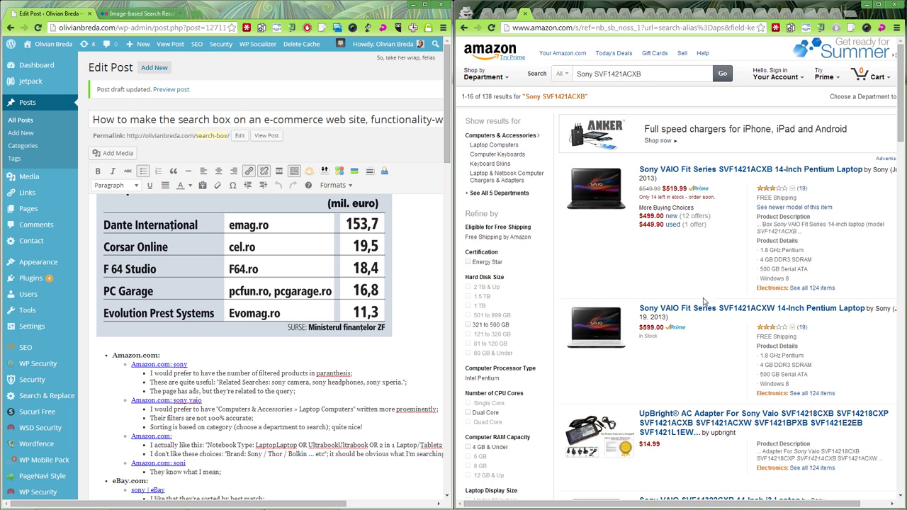
{"action": "scroll", "coordinate": [712, 305], "scroll_direction": "down", "scroll_amount": 2}
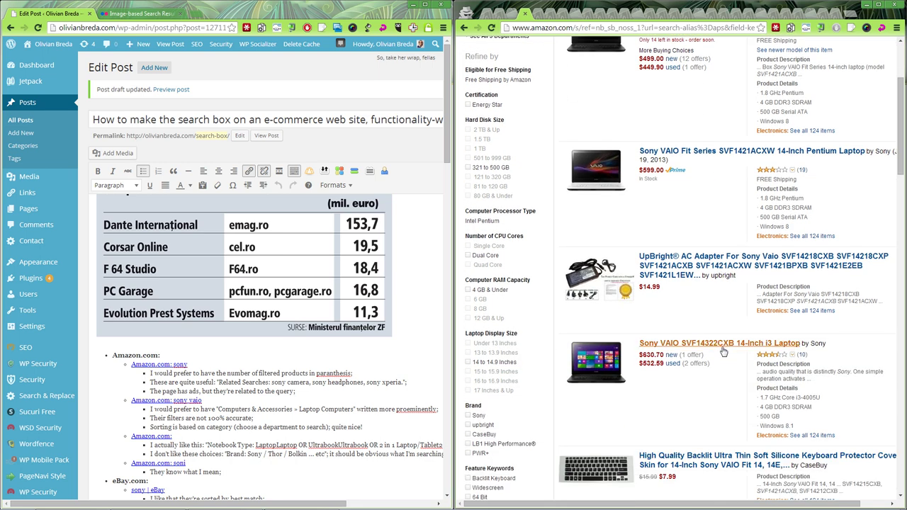
Read through the full page of Amazon "Sony SVF1421ACXB" listings and highlight the query in the search box.
{"action": "scroll", "coordinate": [720, 346], "scroll_direction": "down", "scroll_amount": 1}
{"action": "scroll", "coordinate": [724, 361], "scroll_direction": "up", "scroll_amount": 3}
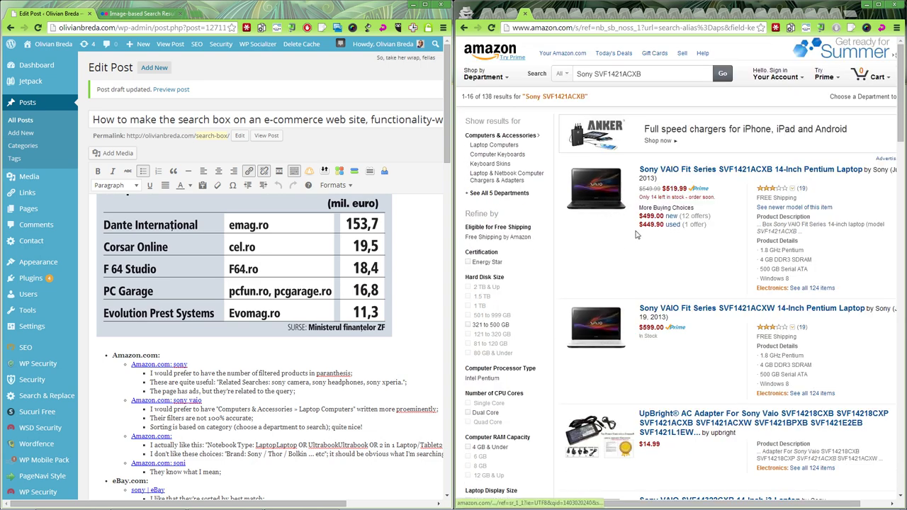
{"action": "scroll", "coordinate": [660, 238], "scroll_direction": "down", "scroll_amount": 10}
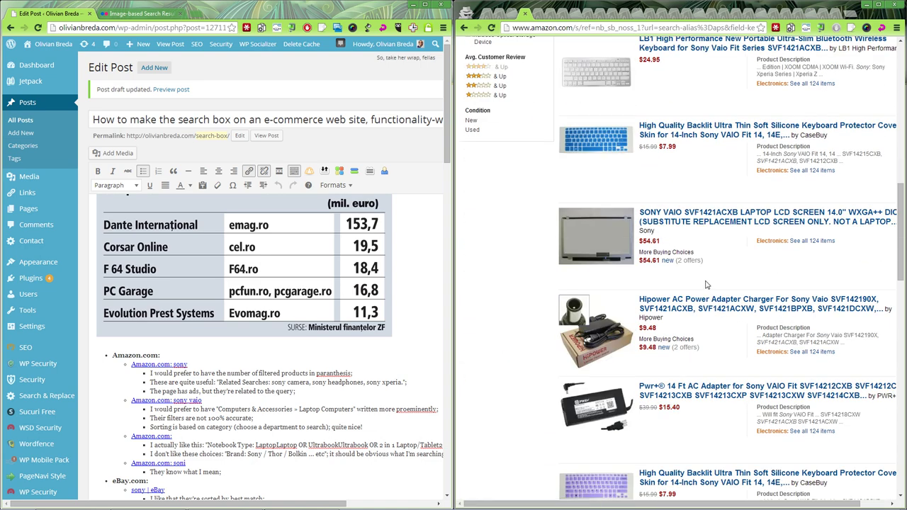
{"action": "scroll", "coordinate": [800, 285], "scroll_direction": "down", "scroll_amount": 5}
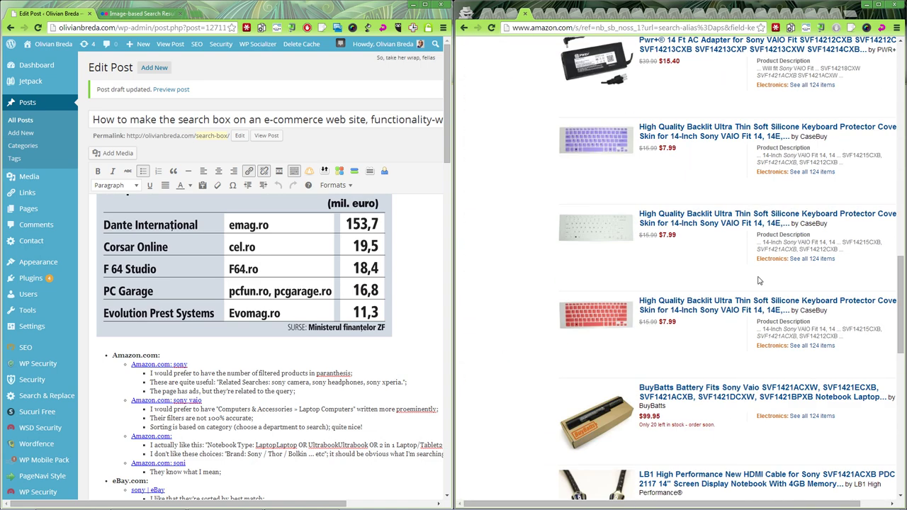
{"action": "scroll", "coordinate": [779, 276], "scroll_direction": "up", "scroll_amount": 10}
{"action": "scroll", "coordinate": [764, 270], "scroll_direction": "up", "scroll_amount": 3}
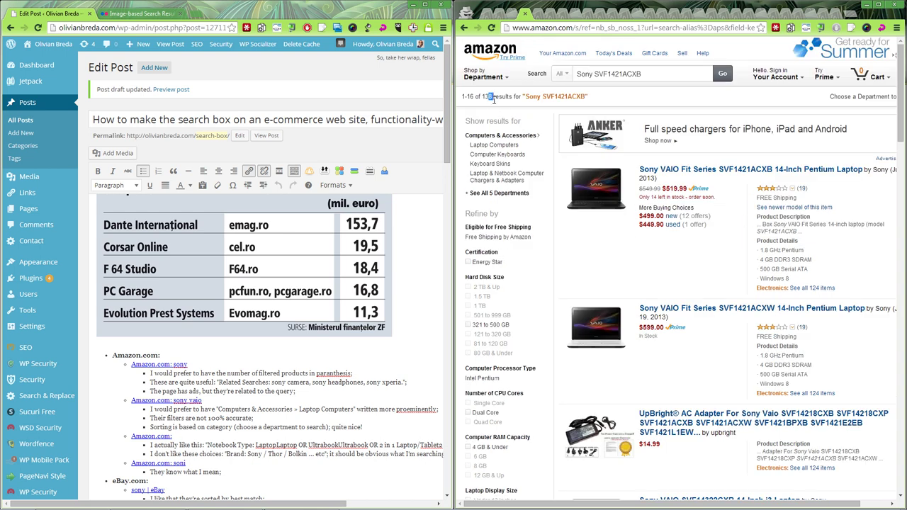
{"action": "left_click_drag", "start_coordinate": [661, 71], "coordinate": [572, 73]}
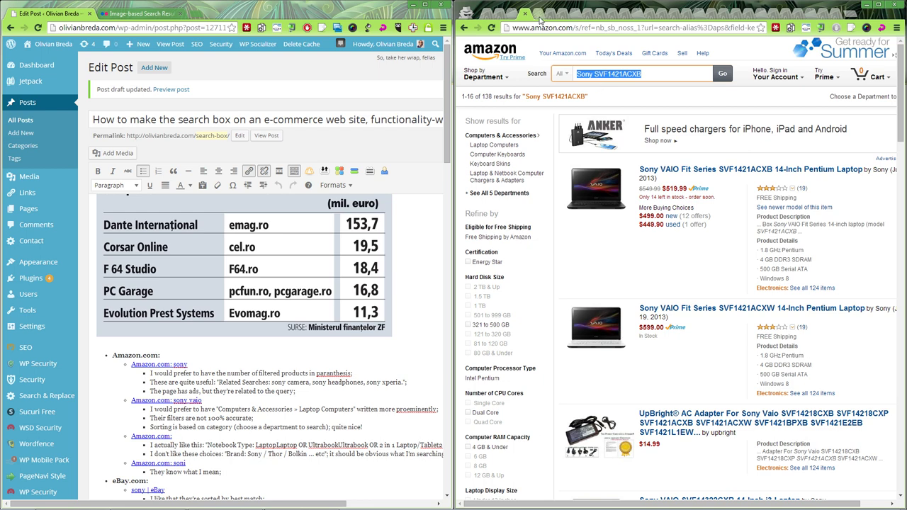
Bring up the Amazon results for "soni" and highlight the word "Sonic" in the Hedgehog game's title.
{"action": "type", "text": "soni"}
{"action": "key", "text": "Return"}
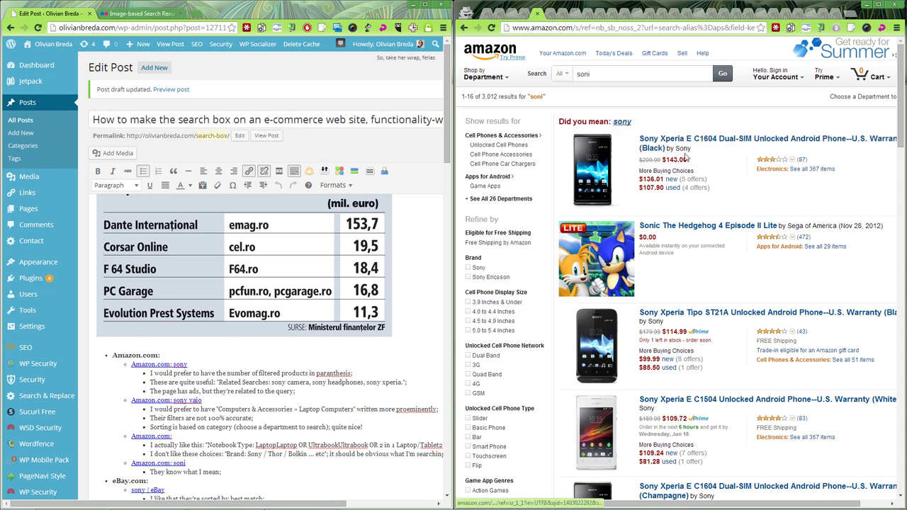
{"action": "scroll", "coordinate": [714, 321], "scroll_direction": "down", "scroll_amount": 2}
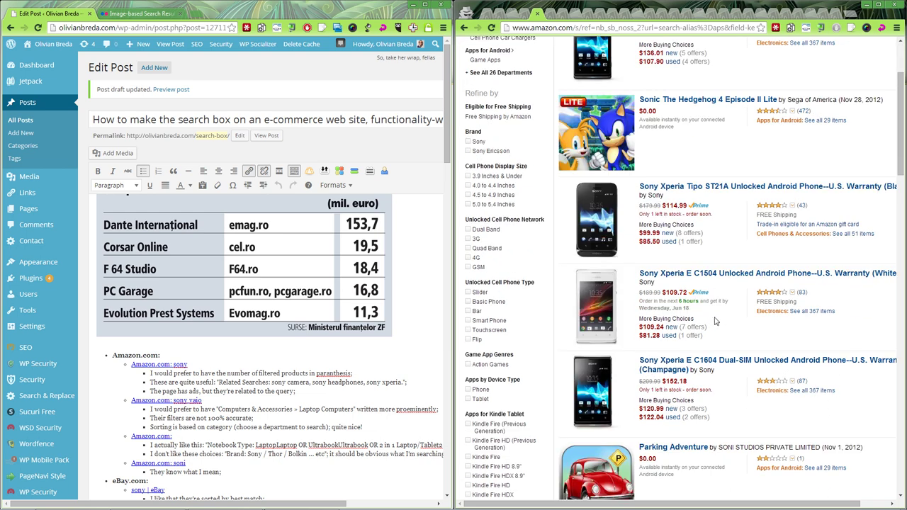
{"action": "scroll", "coordinate": [732, 358], "scroll_direction": "up", "scroll_amount": 2}
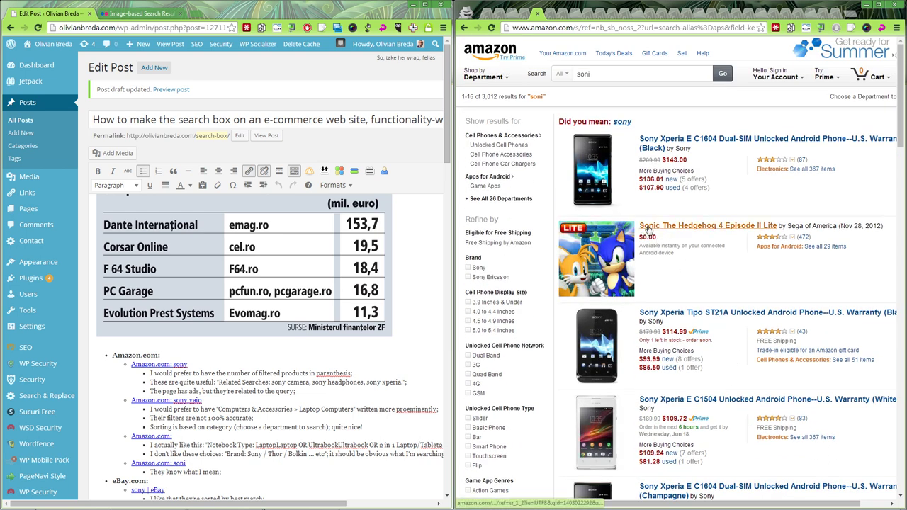
{"action": "left_click_drag", "start_coordinate": [638, 227], "coordinate": [661, 227]}
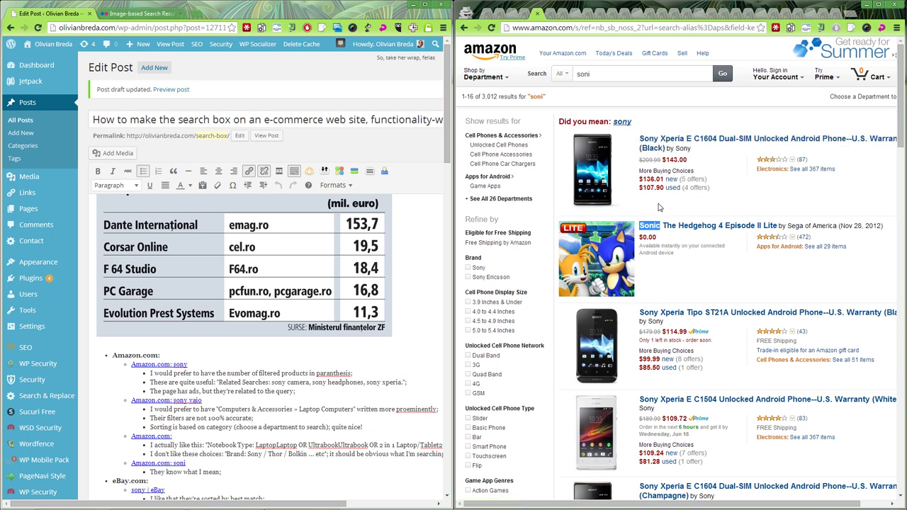
{"action": "left_click", "coordinate": [604, 74]}
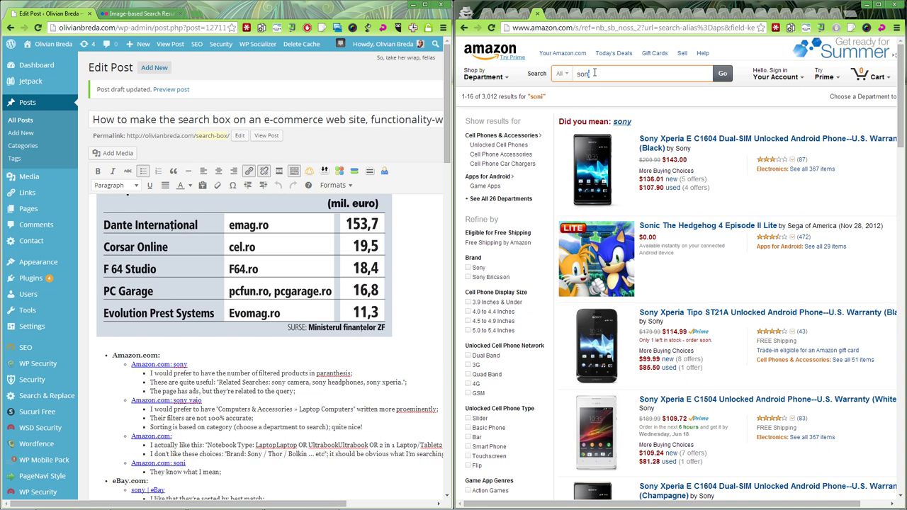
Read through the rest of the Amazon "soni" listings, checking how products such as Parking Adventure relate to the query.
{"action": "scroll", "coordinate": [834, 348], "scroll_direction": "down", "scroll_amount": 4}
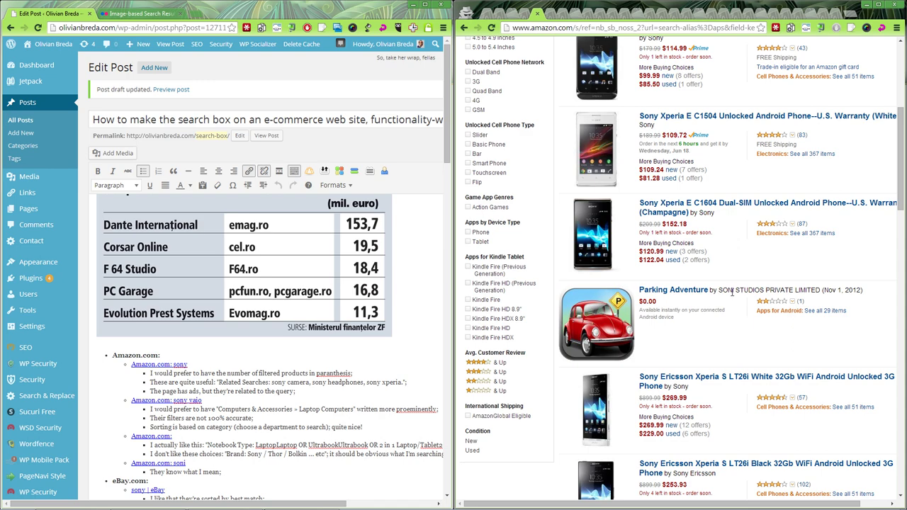
{"action": "scroll", "coordinate": [787, 347], "scroll_direction": "down", "scroll_amount": 2}
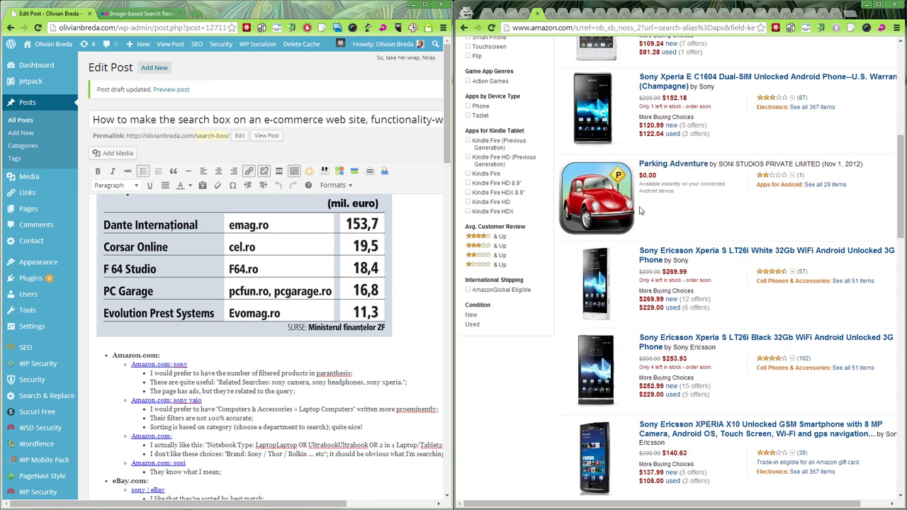
{"action": "scroll", "coordinate": [641, 211], "scroll_direction": "up", "scroll_amount": 5}
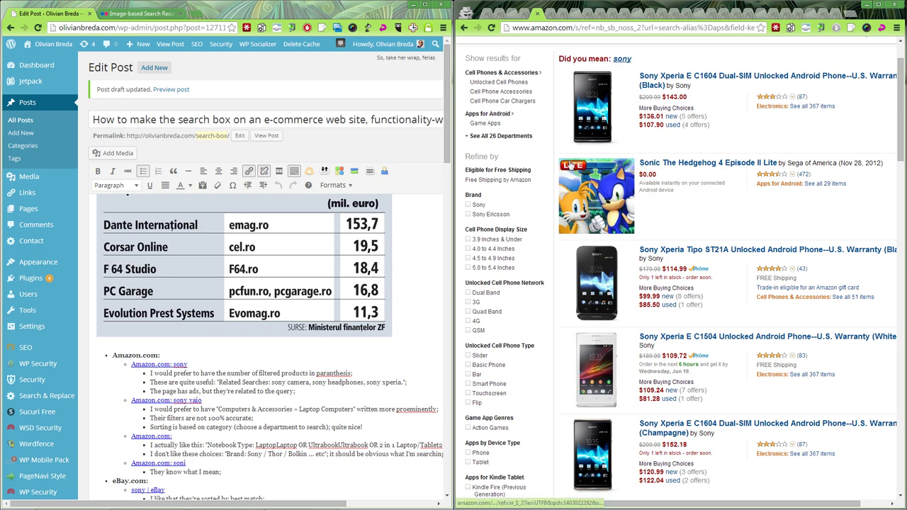
{"action": "scroll", "coordinate": [640, 267], "scroll_direction": "down", "scroll_amount": 20}
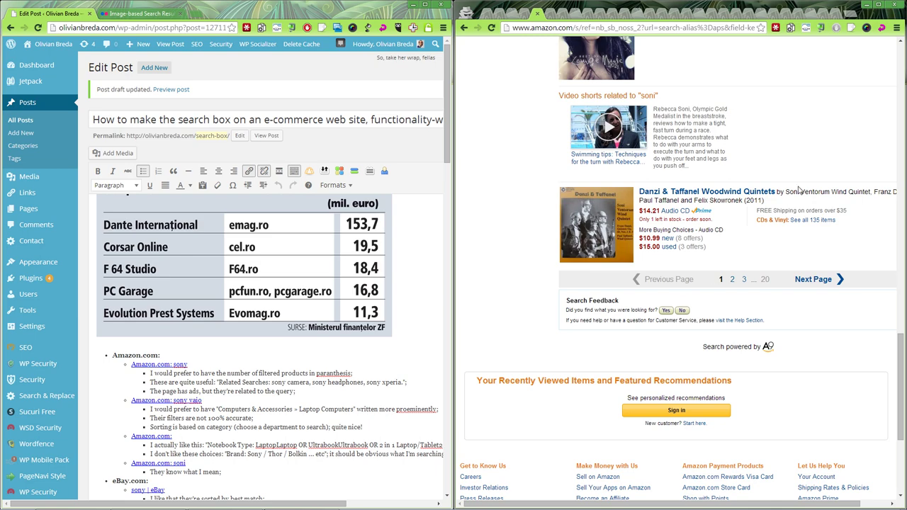
{"action": "scroll", "coordinate": [809, 194], "scroll_direction": "up", "scroll_amount": 12}
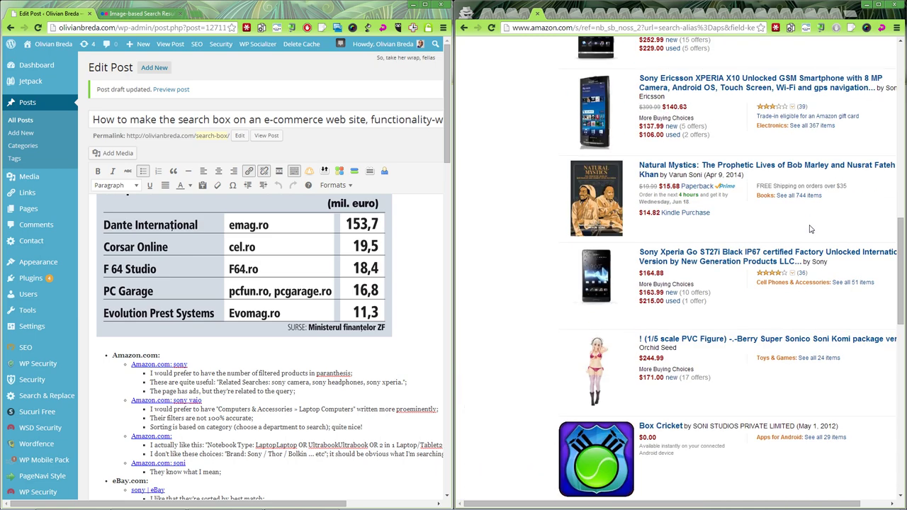
{"action": "scroll", "coordinate": [809, 226], "scroll_direction": "up", "scroll_amount": 5}
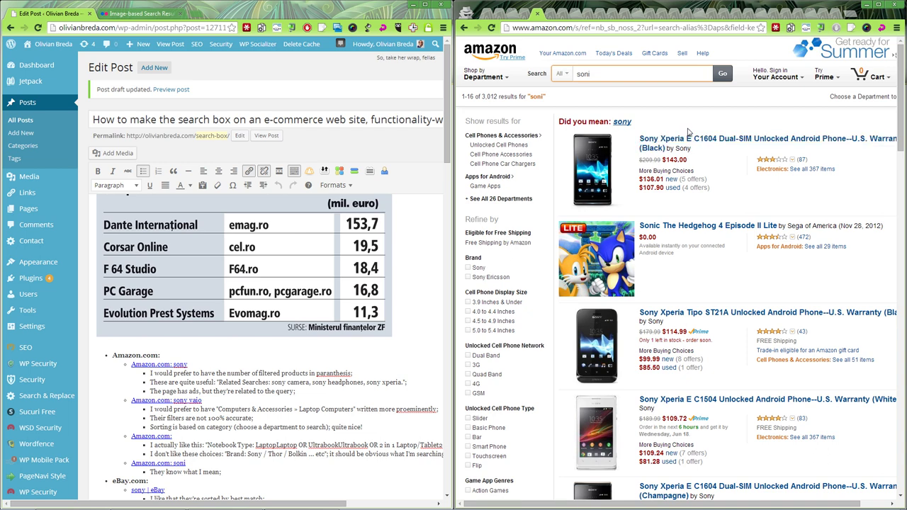
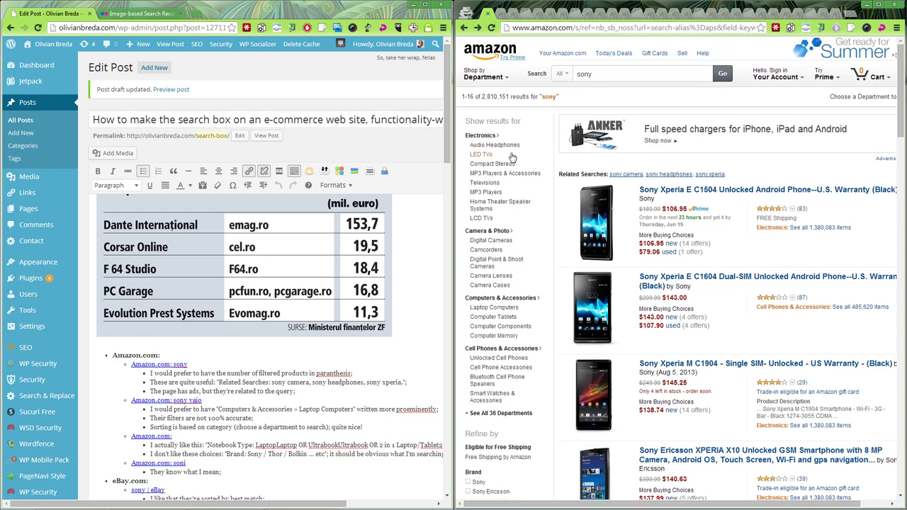
Expand the department list of the "soni" results, check Toys & Games, and return to the unfiltered results.
{"action": "key", "text": "alt+Left"}
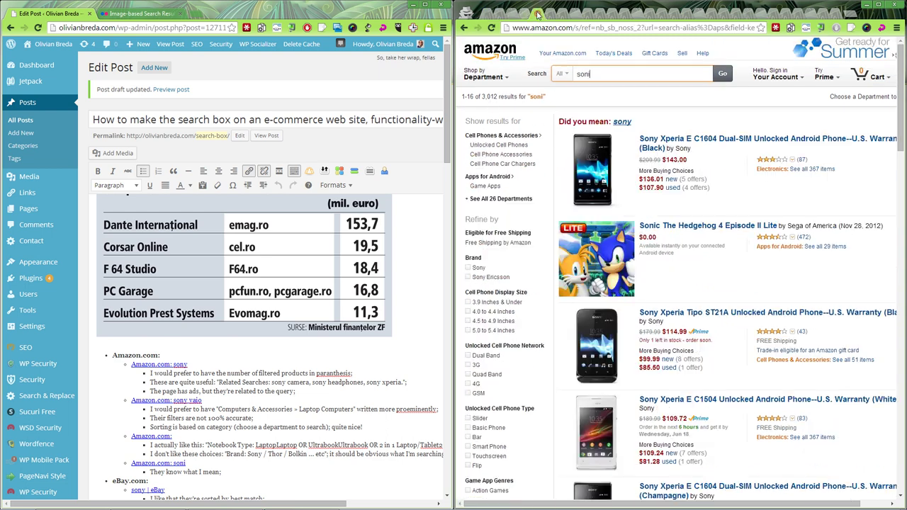
{"action": "left_click", "coordinate": [494, 200]}
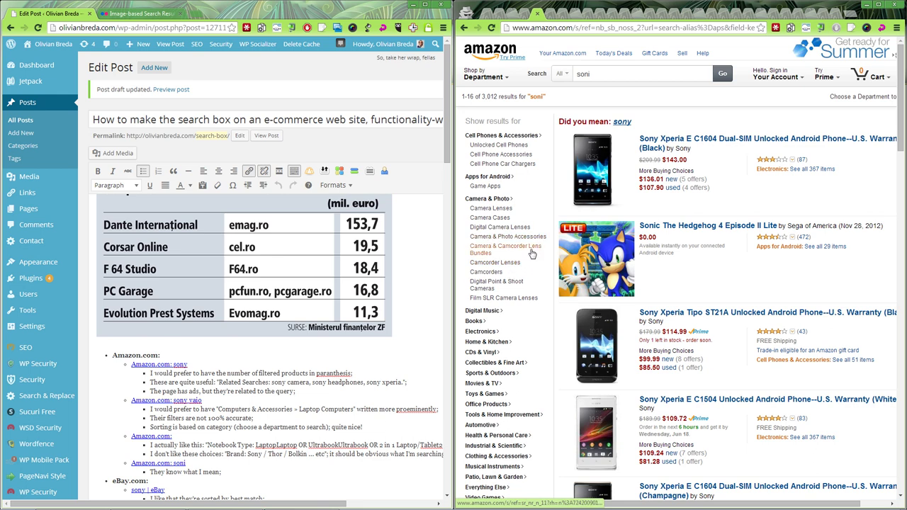
{"action": "scroll", "coordinate": [533, 250], "scroll_direction": "down", "scroll_amount": 3}
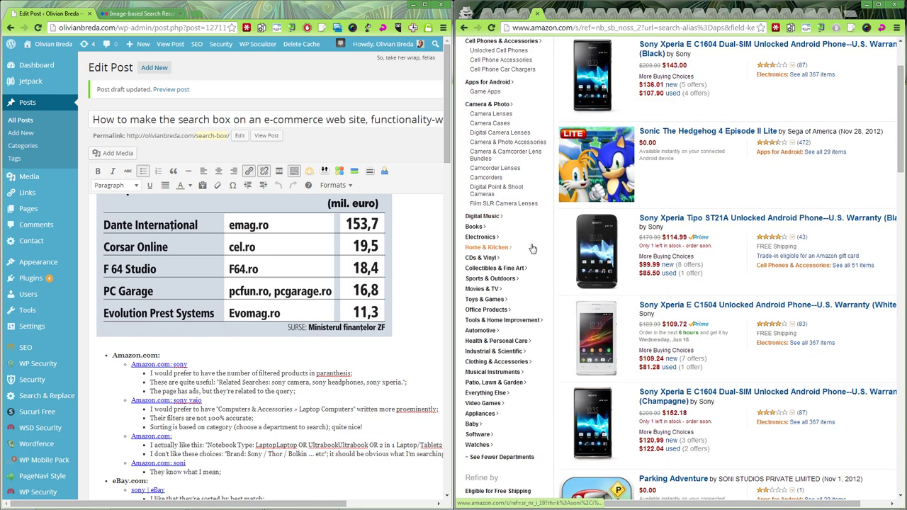
{"action": "left_click", "coordinate": [488, 299]}
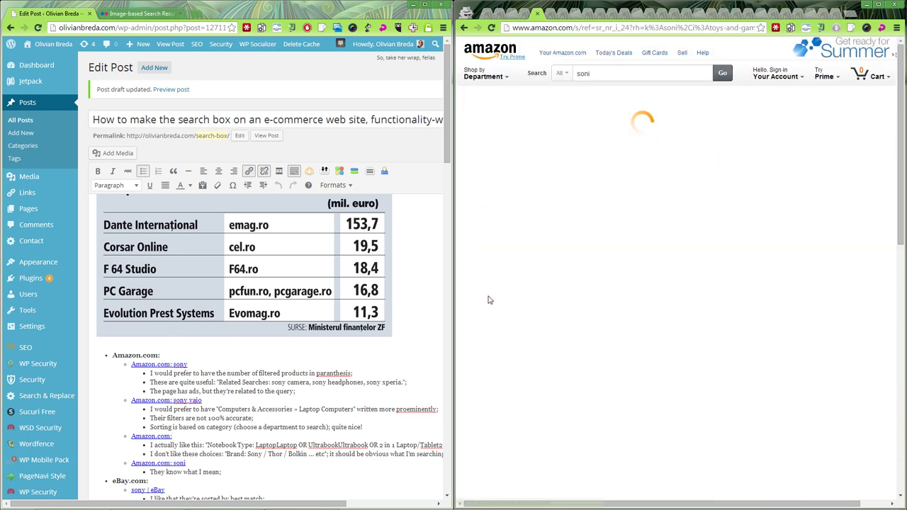
{"action": "left_click", "coordinate": [463, 27]}
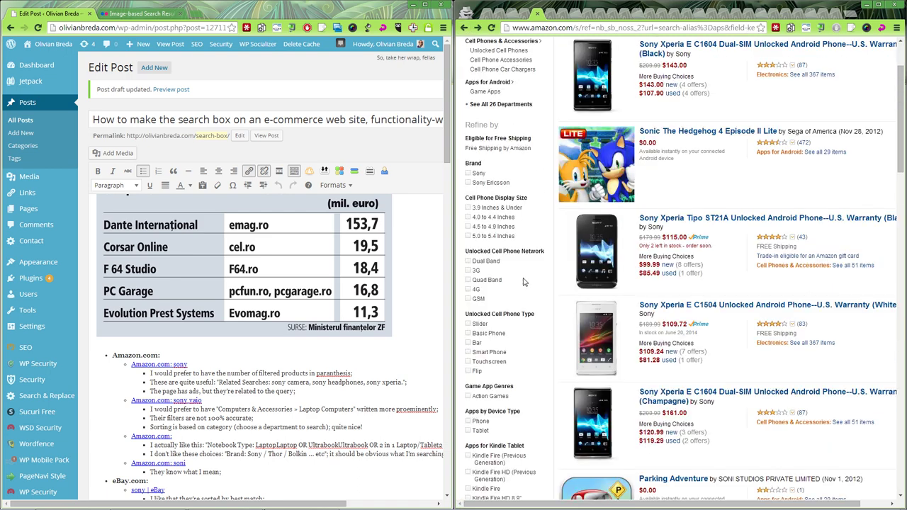
{"action": "scroll", "coordinate": [525, 282], "scroll_direction": "down", "scroll_amount": 2}
{"action": "scroll", "coordinate": [528, 276], "scroll_direction": "down", "scroll_amount": 2}
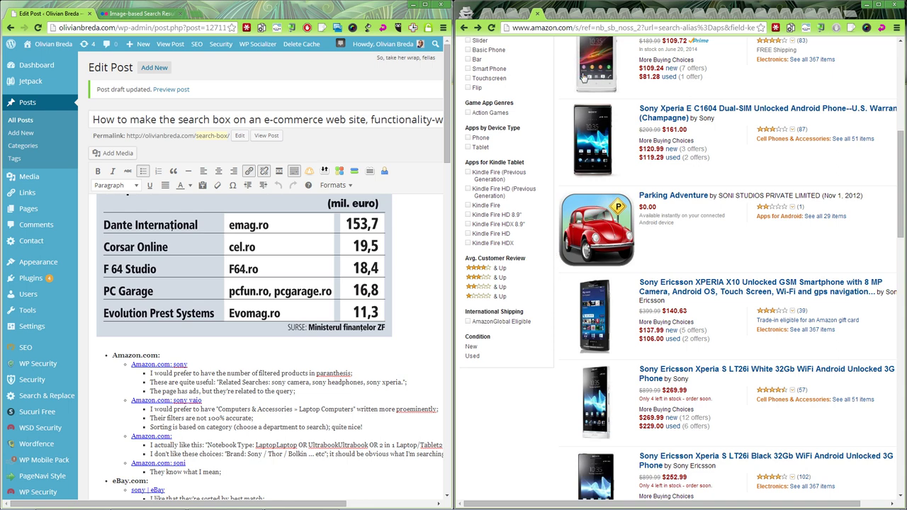
Compare the eBay "sony" results with Amazon's "sony" results, with the post's eBay.com notes in view.
{"action": "left_click", "coordinate": [541, 14]}
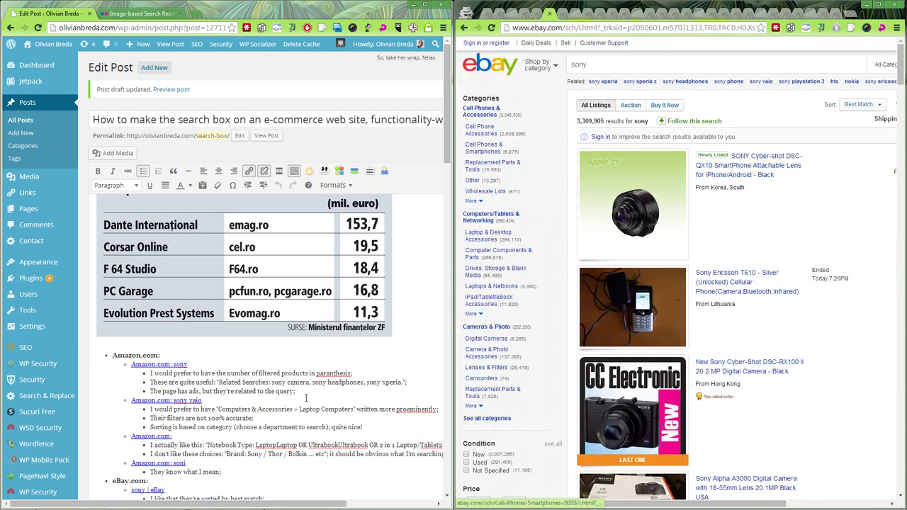
{"action": "scroll", "coordinate": [288, 409], "scroll_direction": "down", "scroll_amount": 5}
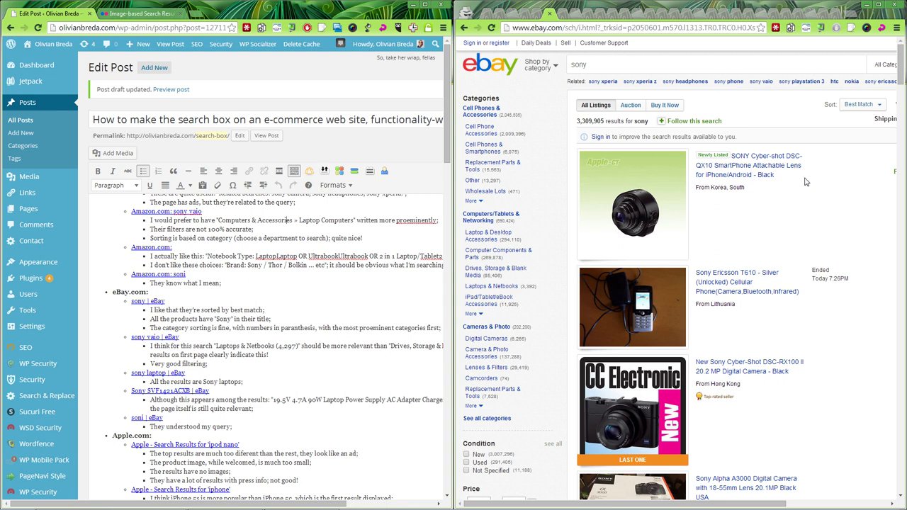
{"action": "key", "text": "ctrl+shift+t"}
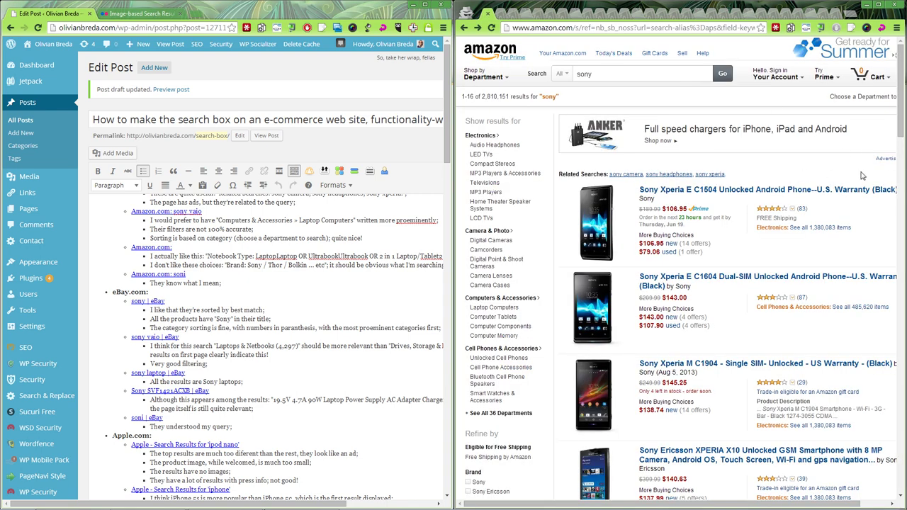
{"action": "key", "text": "alt+Right"}
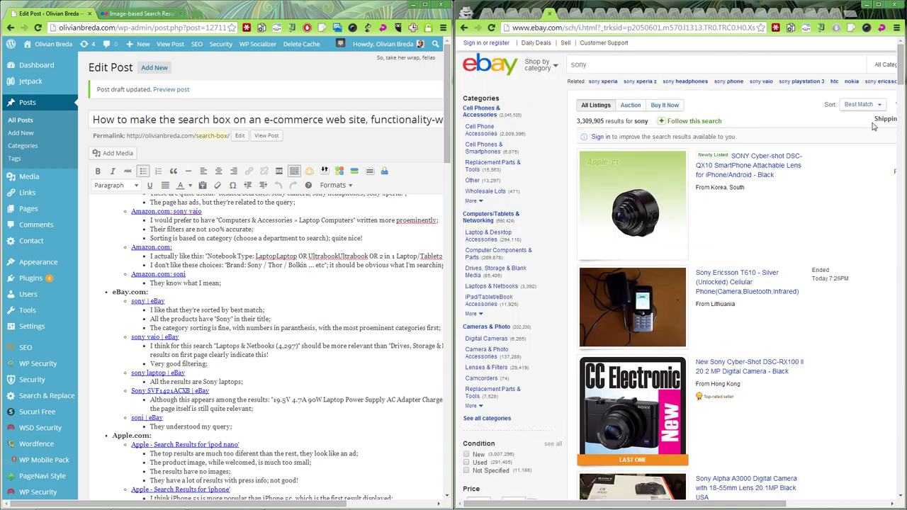
Review the sort options, listings and categories of the eBay "sony" results, highlighting the category entries.
{"action": "mouse_move", "coordinate": [860, 107]}
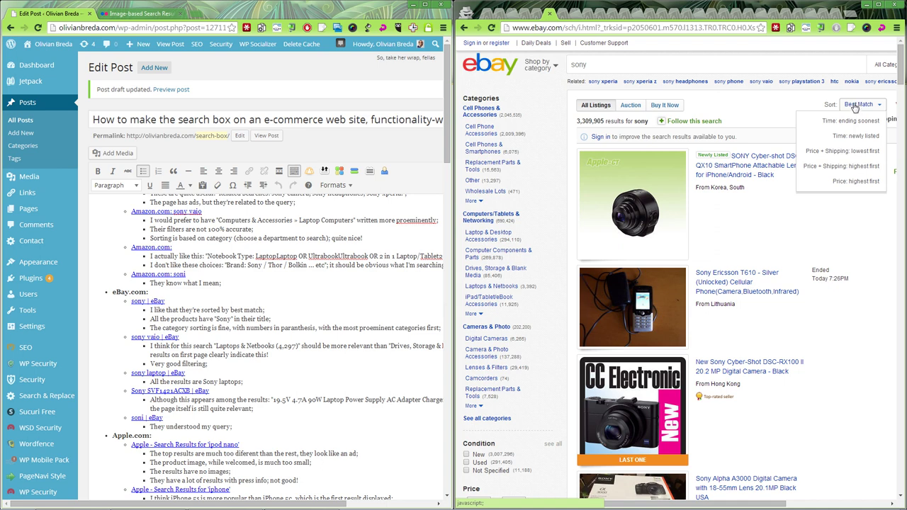
{"action": "scroll", "coordinate": [745, 227], "scroll_direction": "down", "scroll_amount": 5}
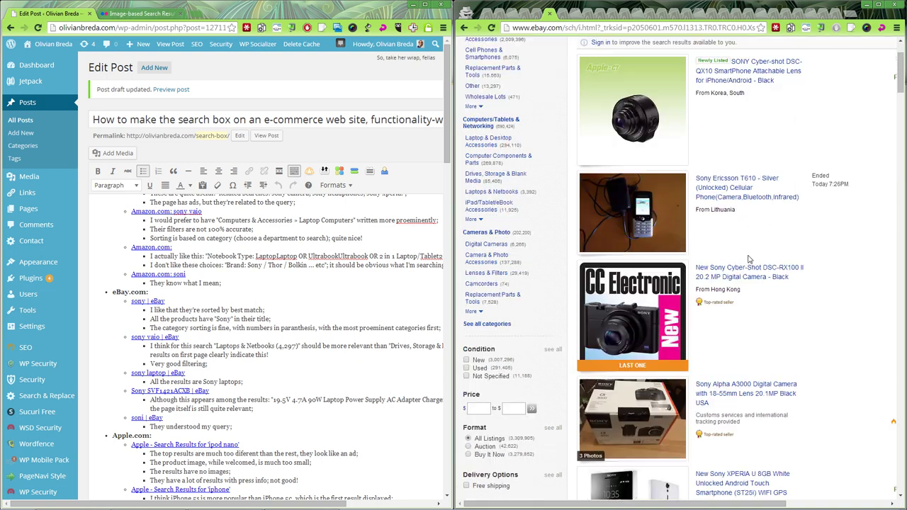
{"action": "scroll", "coordinate": [751, 245], "scroll_direction": "up", "scroll_amount": 5}
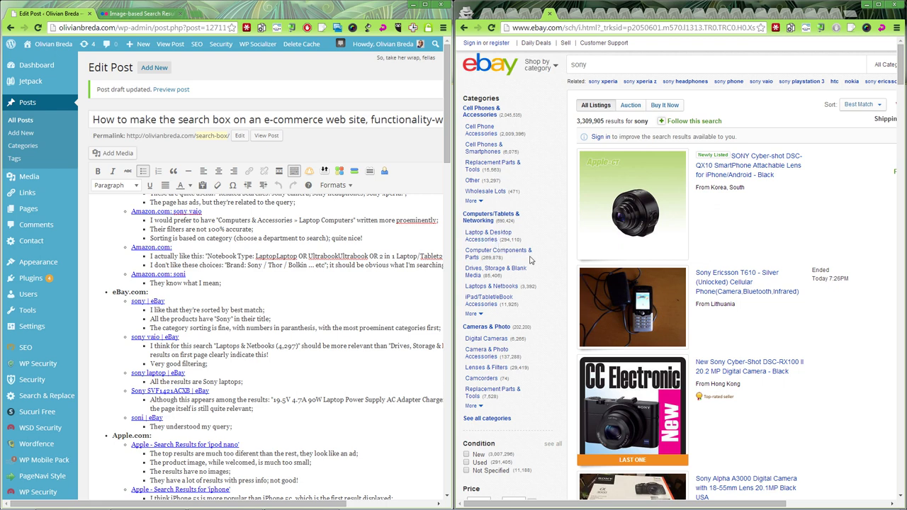
{"action": "triple_click", "coordinate": [470, 236]}
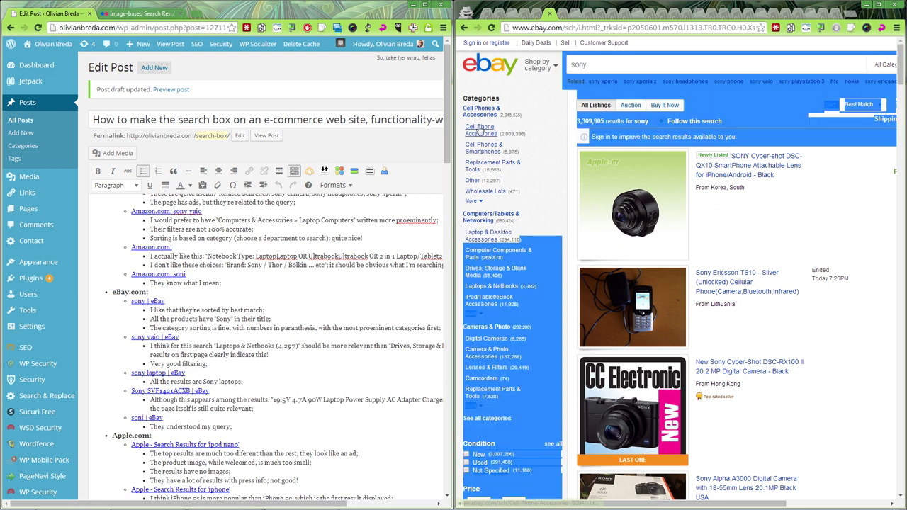
Switch to the eBay "sony vaio" results and highlight Laptops & Netbooks and the accessory and component categories above it.
{"action": "left_click", "coordinate": [556, 246]}
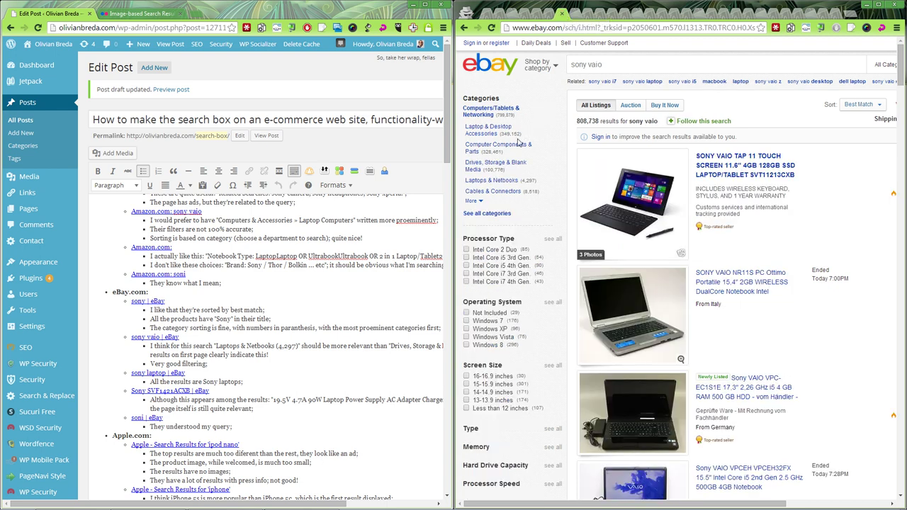
{"action": "left_click_drag", "start_coordinate": [536, 181], "coordinate": [476, 182]}
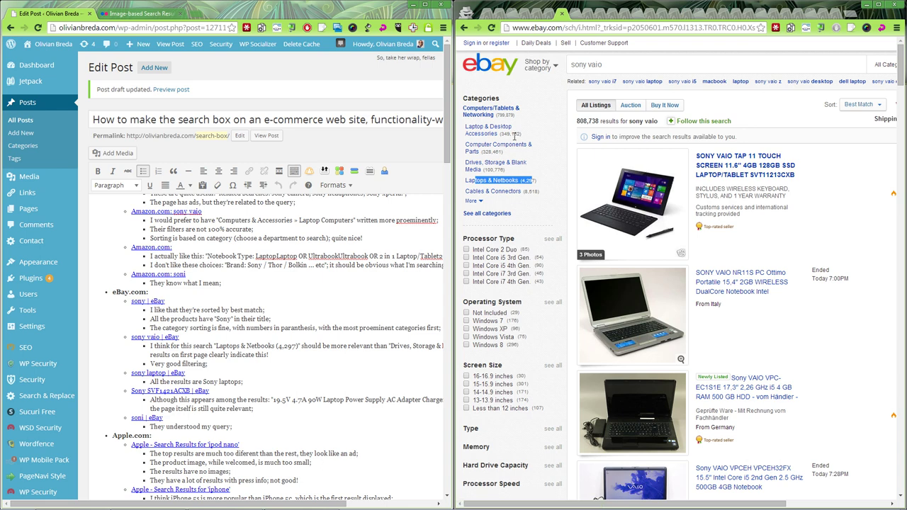
{"action": "left_click_drag", "start_coordinate": [516, 153], "coordinate": [485, 133]}
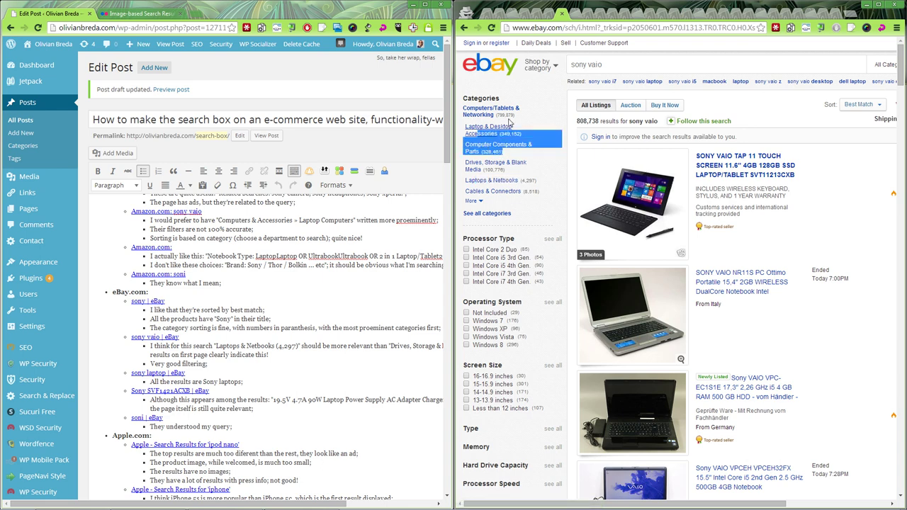
{"action": "left_click_drag", "start_coordinate": [532, 179], "coordinate": [477, 186]}
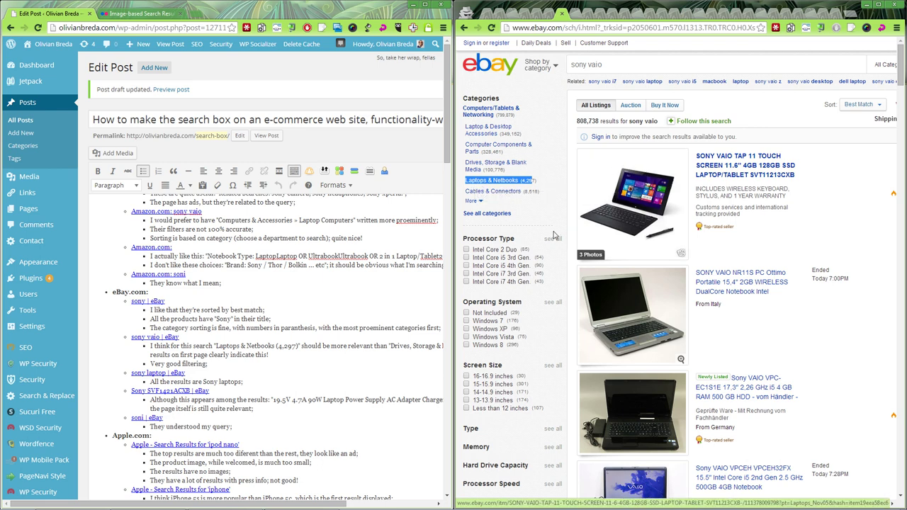
Examine the filter groups of the eBay "sony vaio" results, from processor type and screen size to format and delivery options.
{"action": "scroll", "coordinate": [507, 184], "scroll_direction": "down", "scroll_amount": 1}
{"action": "scroll", "coordinate": [534, 224], "scroll_direction": "down", "scroll_amount": 1}
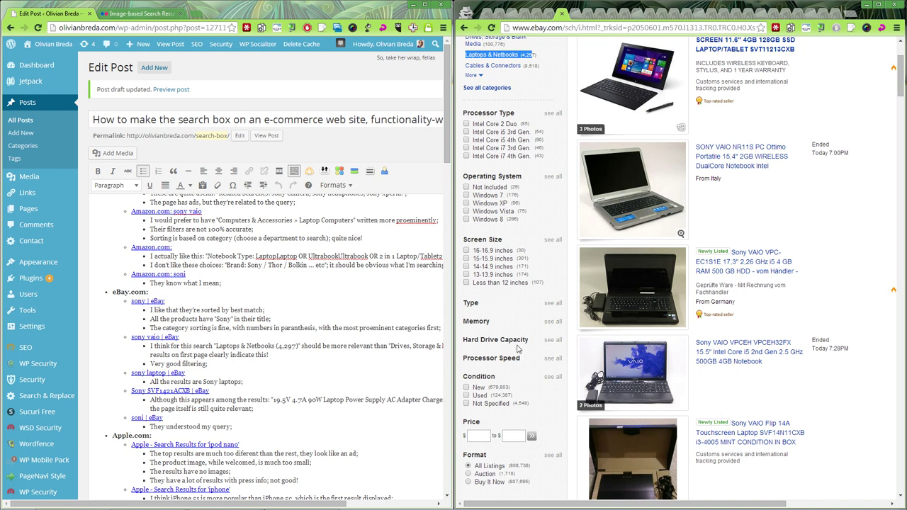
{"action": "scroll", "coordinate": [520, 347], "scroll_direction": "down", "scroll_amount": 1}
{"action": "scroll", "coordinate": [522, 340], "scroll_direction": "down", "scroll_amount": 1}
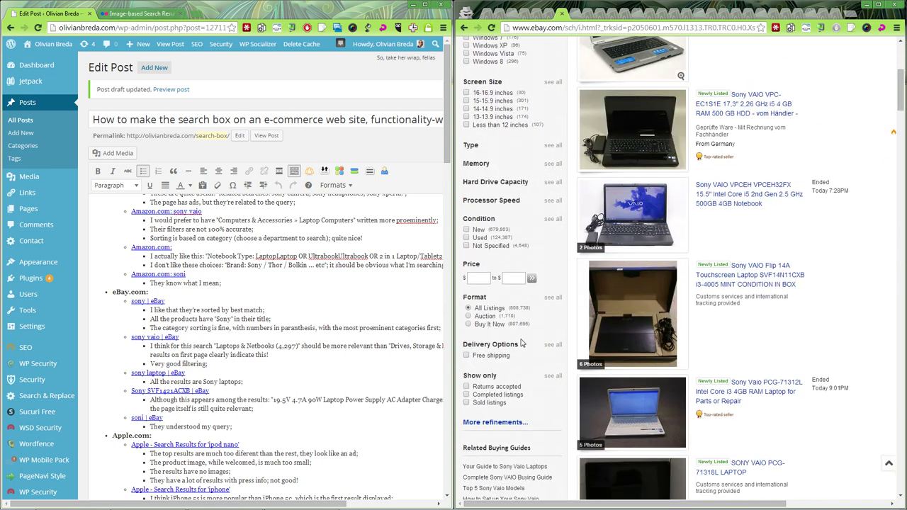
{"action": "scroll", "coordinate": [525, 258], "scroll_direction": "up", "scroll_amount": 4}
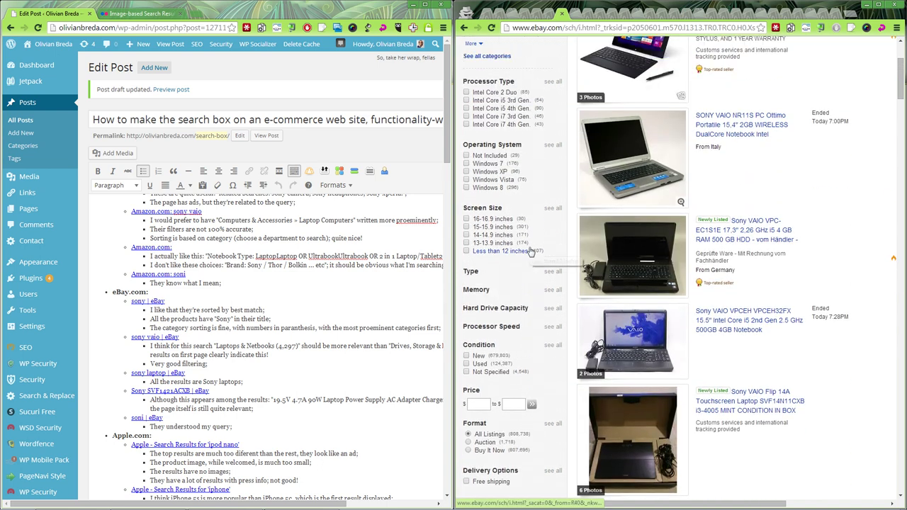
{"action": "scroll", "coordinate": [506, 286], "scroll_direction": "down", "scroll_amount": 5}
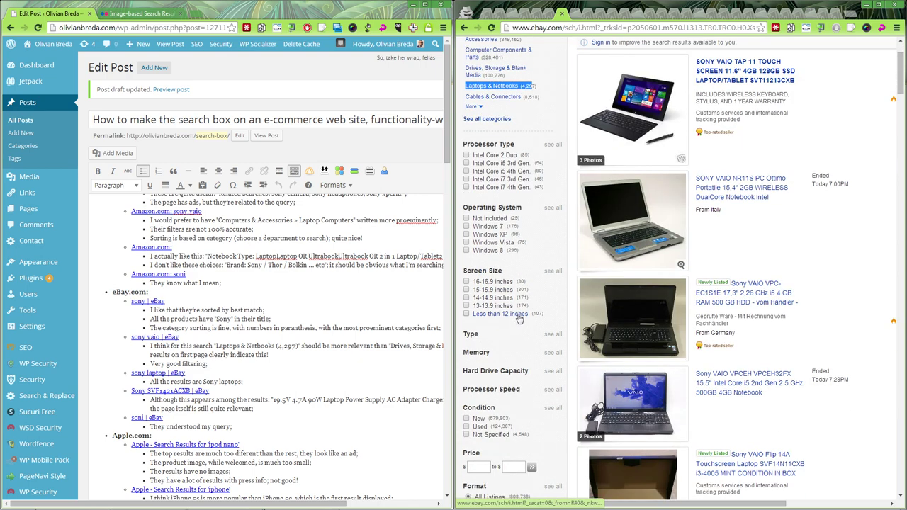
{"action": "scroll", "coordinate": [524, 310], "scroll_direction": "up", "scroll_amount": 5}
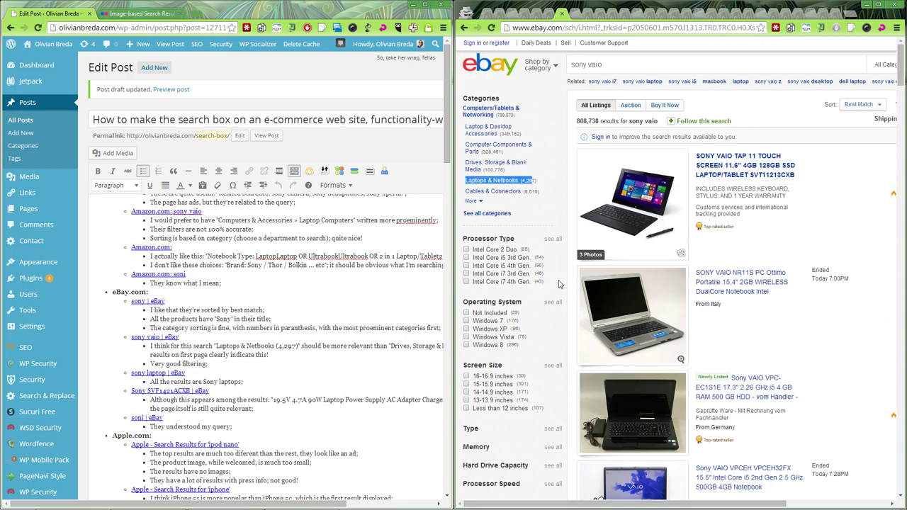
Filter the "sony vaio" results to Intel Core i7 3rd Gen. and 8 GB or more memory, and highlight the matching notes in the post.
{"action": "scroll", "coordinate": [601, 247], "scroll_direction": "down", "scroll_amount": 1}
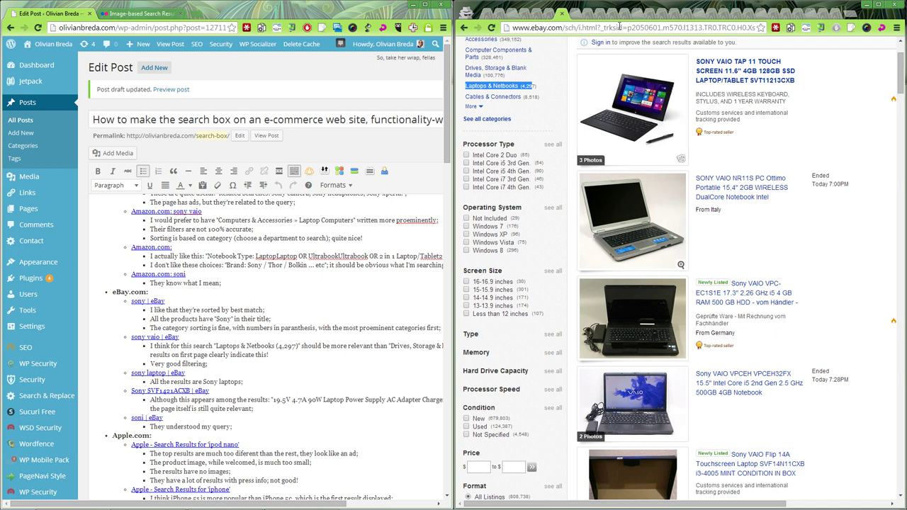
{"action": "left_click", "coordinate": [466, 179]}
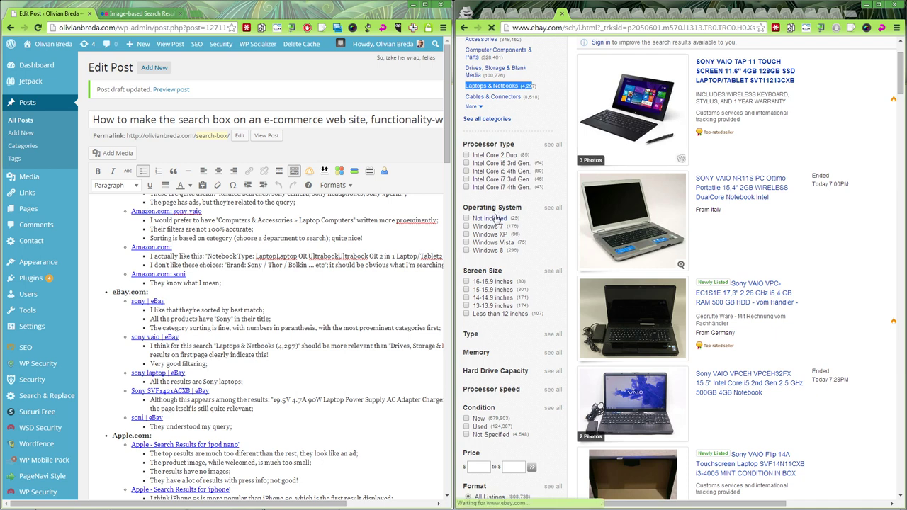
{"action": "scroll", "coordinate": [468, 244], "scroll_direction": "down", "scroll_amount": 1}
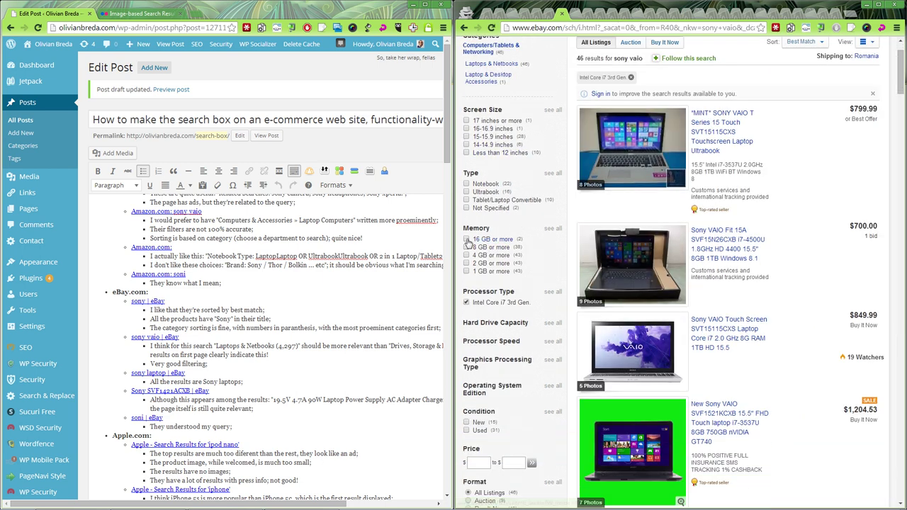
{"action": "left_click", "coordinate": [466, 247]}
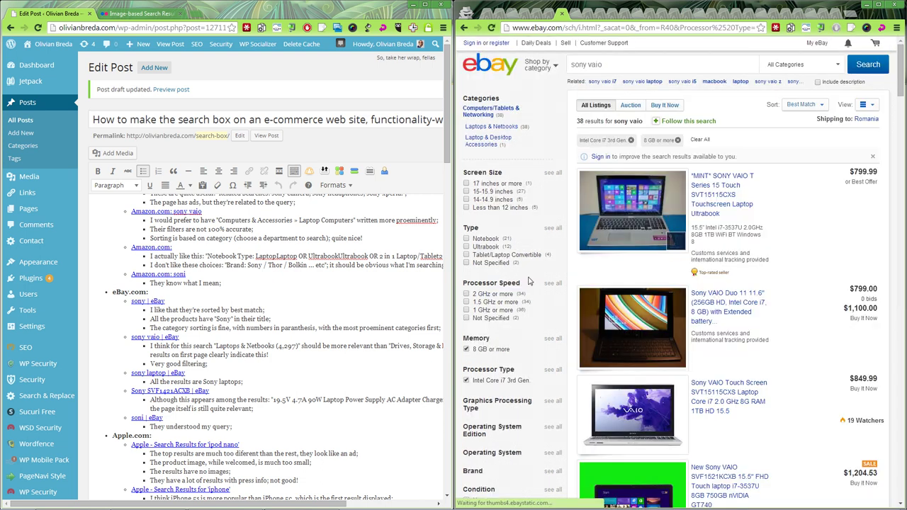
{"action": "scroll", "coordinate": [568, 178], "scroll_direction": "up", "scroll_amount": 1}
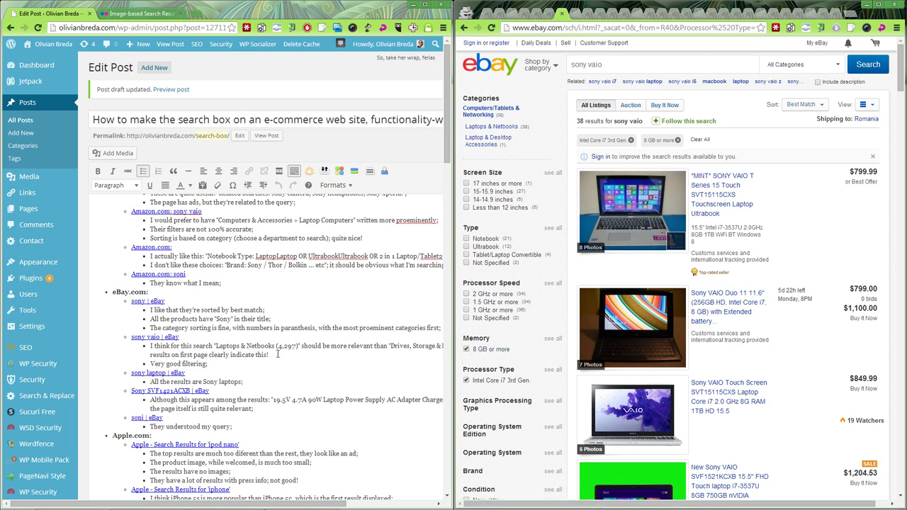
{"action": "left_click_drag", "start_coordinate": [218, 347], "coordinate": [186, 373]}
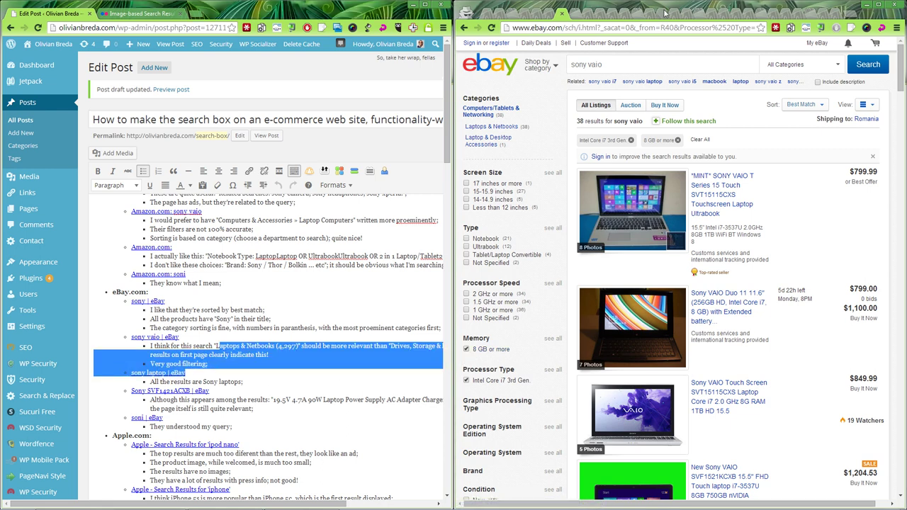
Switch to the eBay "sony laptop" results and check the listings through to the end of the first page.
{"action": "left_click", "coordinate": [571, 12]}
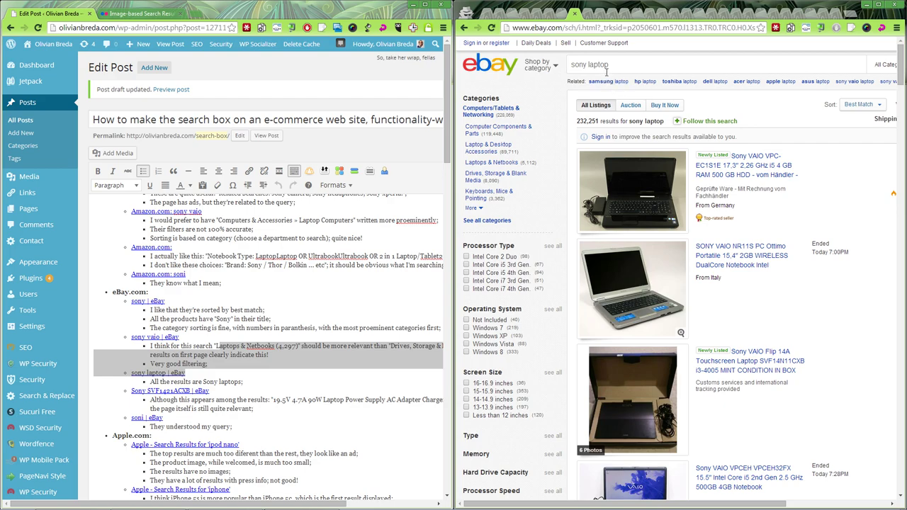
{"action": "scroll", "coordinate": [755, 187], "scroll_direction": "down", "scroll_amount": 20}
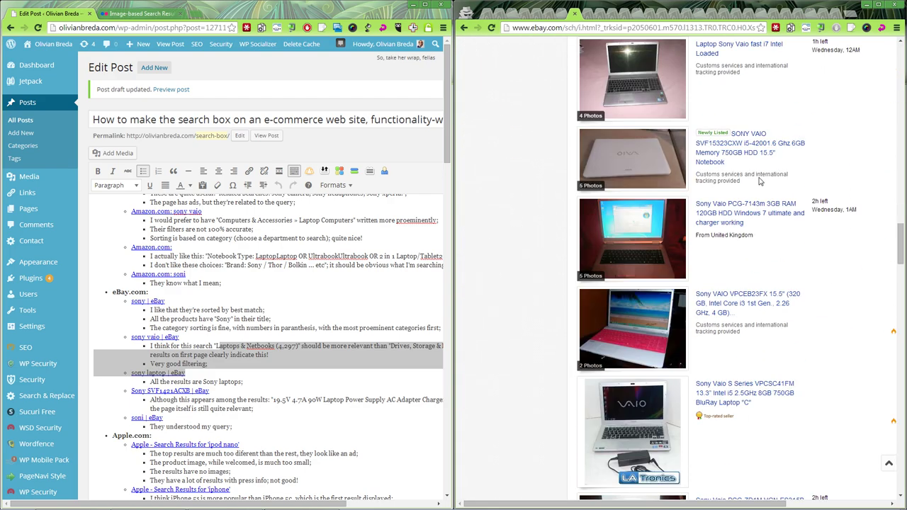
{"action": "scroll", "coordinate": [761, 182], "scroll_direction": "down", "scroll_amount": 20}
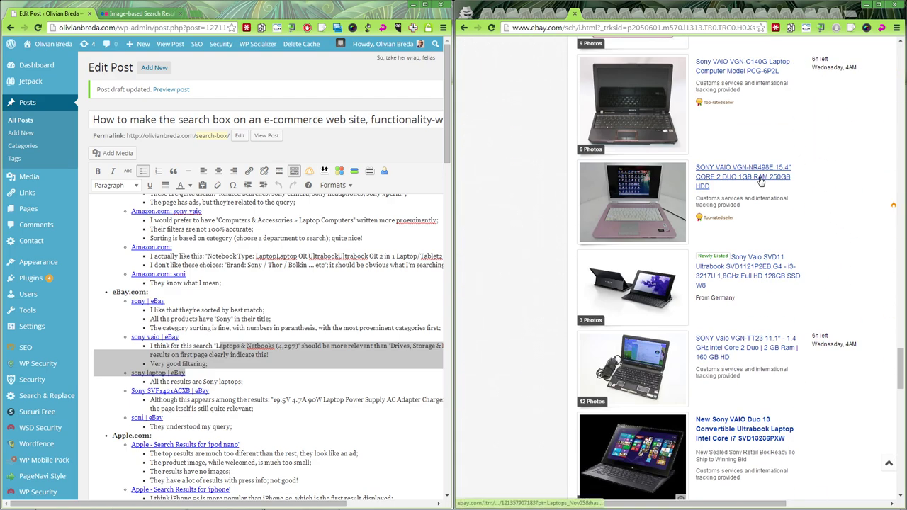
{"action": "scroll", "coordinate": [762, 181], "scroll_direction": "down", "scroll_amount": 20}
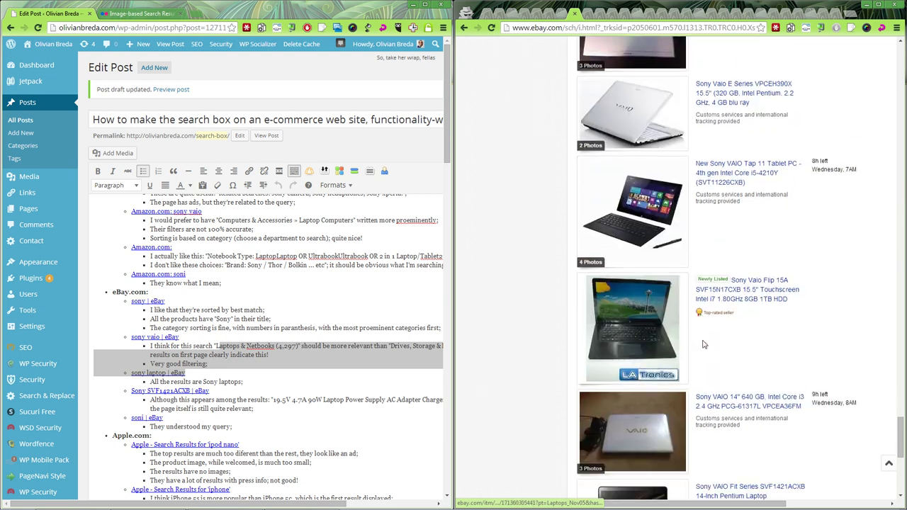
{"action": "scroll", "coordinate": [718, 312], "scroll_direction": "down", "scroll_amount": 3}
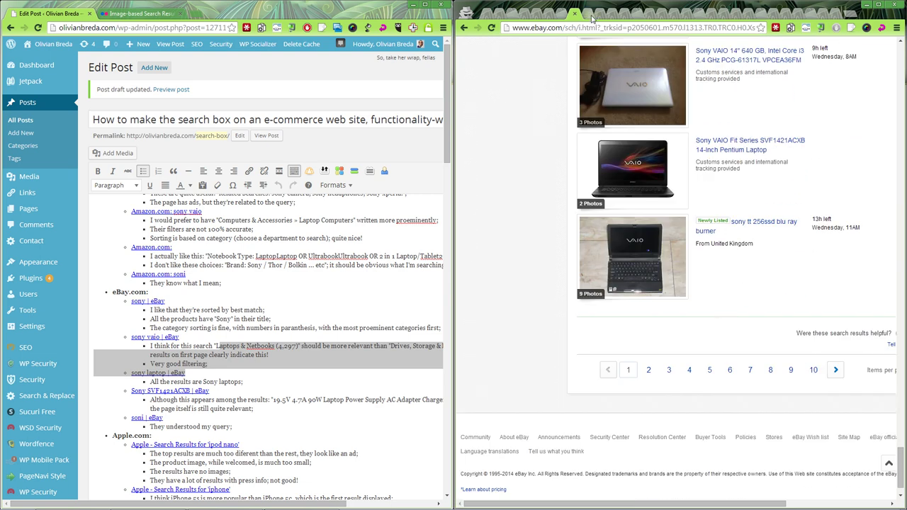
Review the laptop and power adapter listings in the eBay "Sony SVF1421ACXB" results, and highlight the post's notes on that search.
{"action": "key", "text": "Home"}
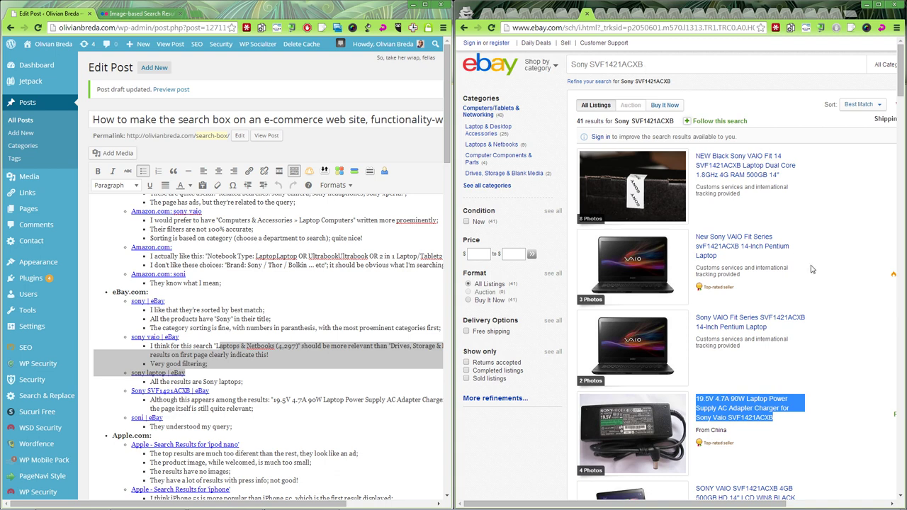
{"action": "scroll", "coordinate": [671, 375], "scroll_direction": "down", "scroll_amount": 1}
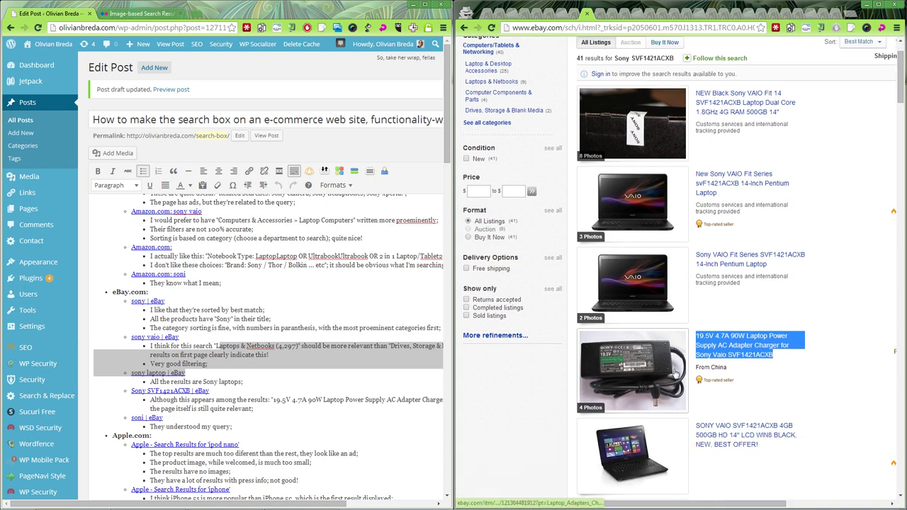
{"action": "scroll", "coordinate": [723, 348], "scroll_direction": "down", "scroll_amount": 6}
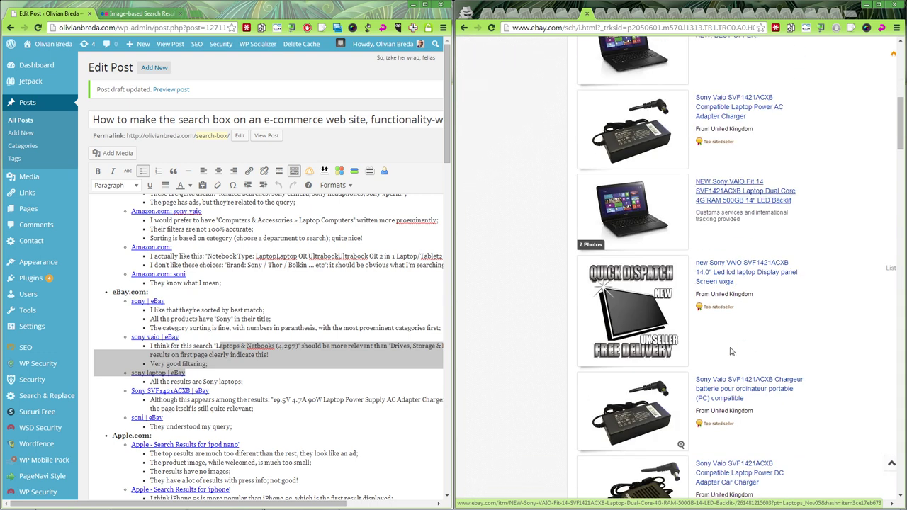
{"action": "scroll", "coordinate": [735, 347], "scroll_direction": "down", "scroll_amount": 2}
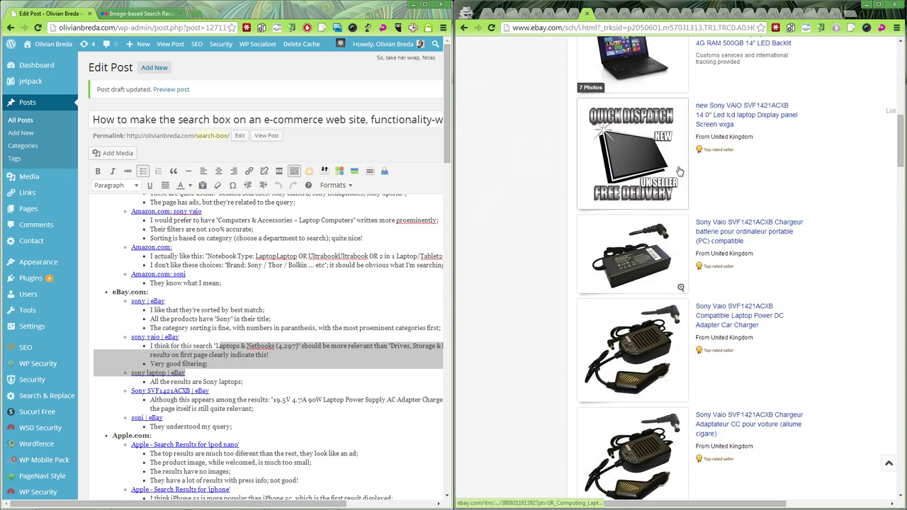
{"action": "scroll", "coordinate": [674, 195], "scroll_direction": "up", "scroll_amount": 4}
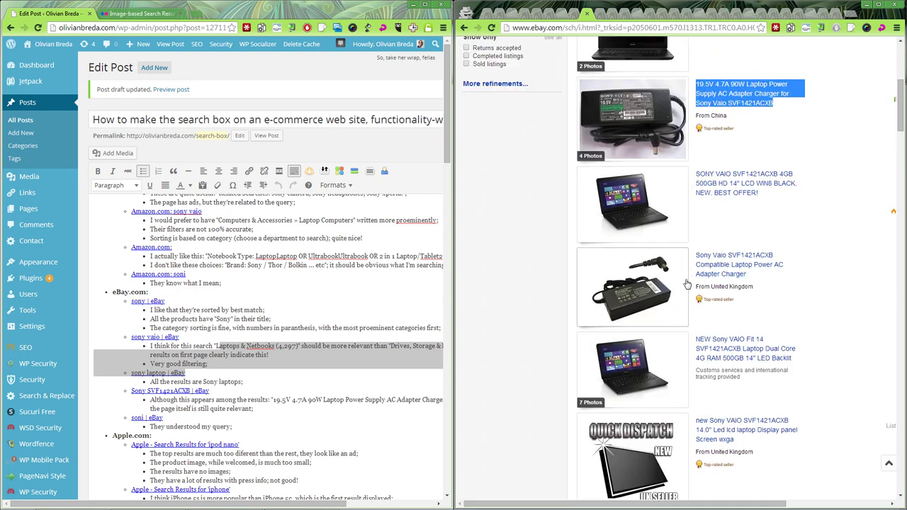
{"action": "left_click_drag", "start_coordinate": [291, 366], "coordinate": [306, 413]}
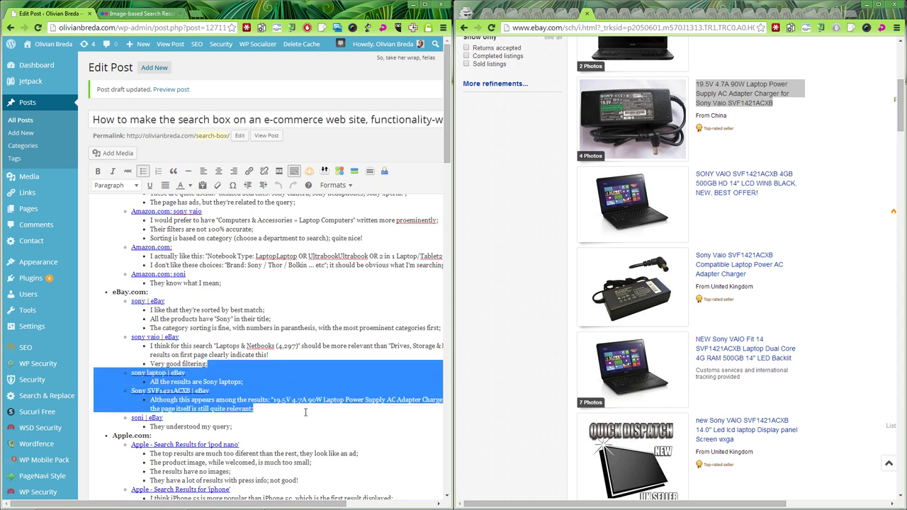
Compare the eBay results for the misspelled "soni" with the eBay "sony" results, ending on the "soni" ones.
{"action": "left_click", "coordinate": [604, 13]}
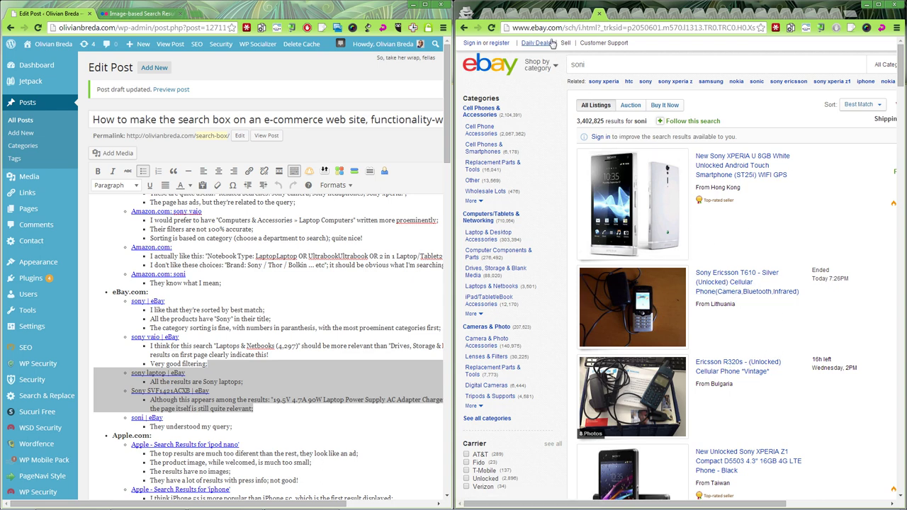
{"action": "left_click", "coordinate": [550, 14]}
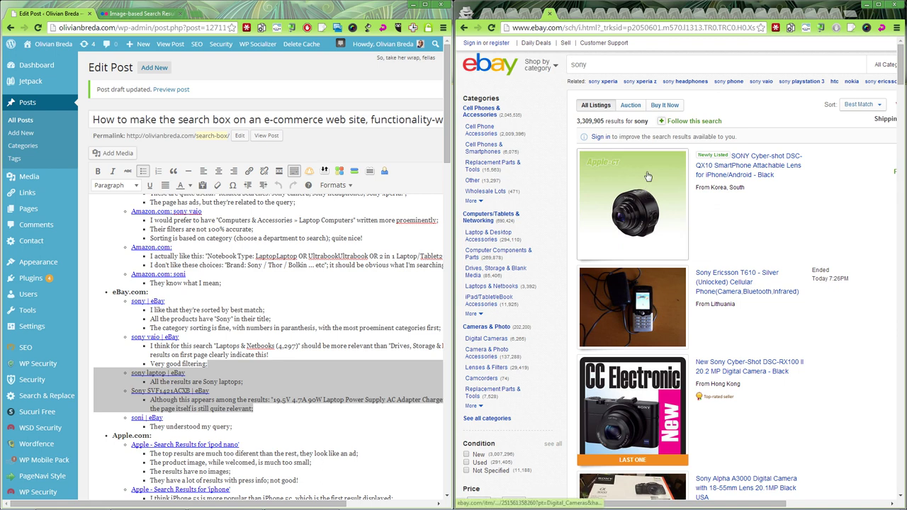
{"action": "left_click", "coordinate": [614, 16]}
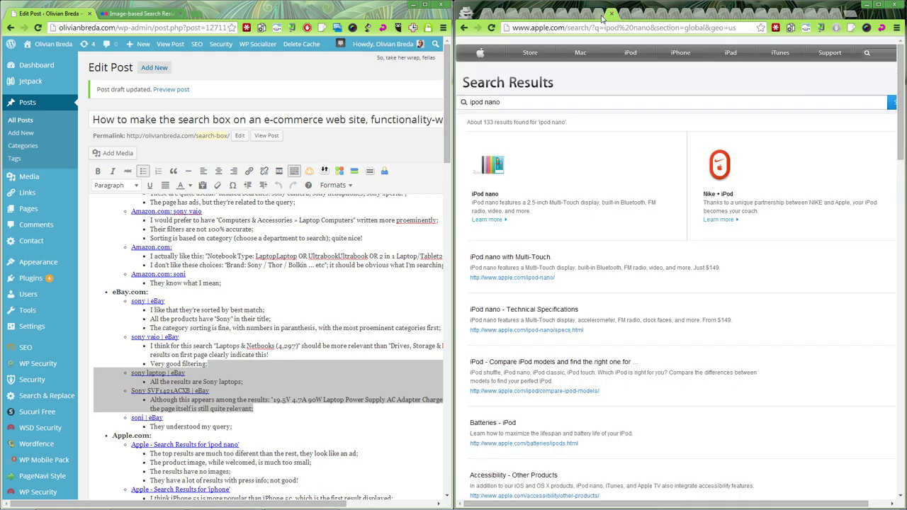
{"action": "left_click", "coordinate": [602, 17]}
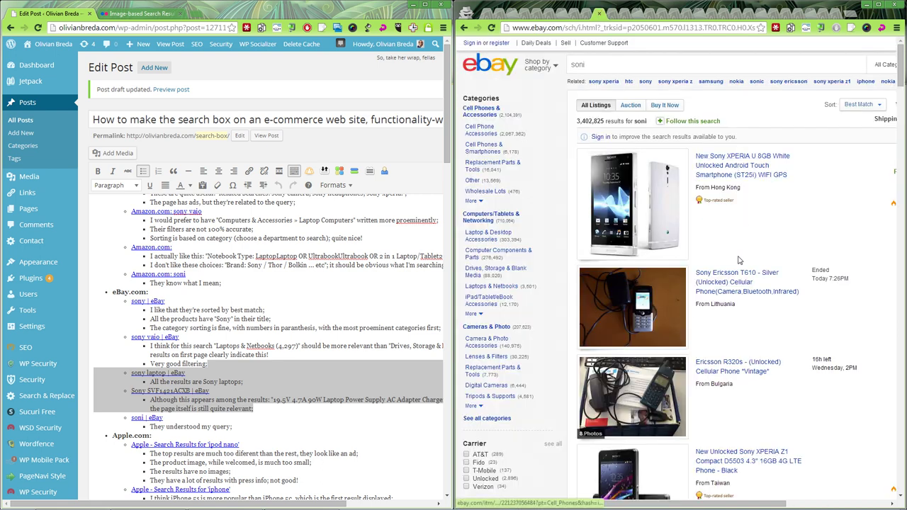
Look through the listings of the eBay "soni" results for Sony products and return to the first listing.
{"action": "scroll", "coordinate": [737, 255], "scroll_direction": "down", "scroll_amount": 2}
{"action": "scroll", "coordinate": [738, 255], "scroll_direction": "up", "scroll_amount": 3}
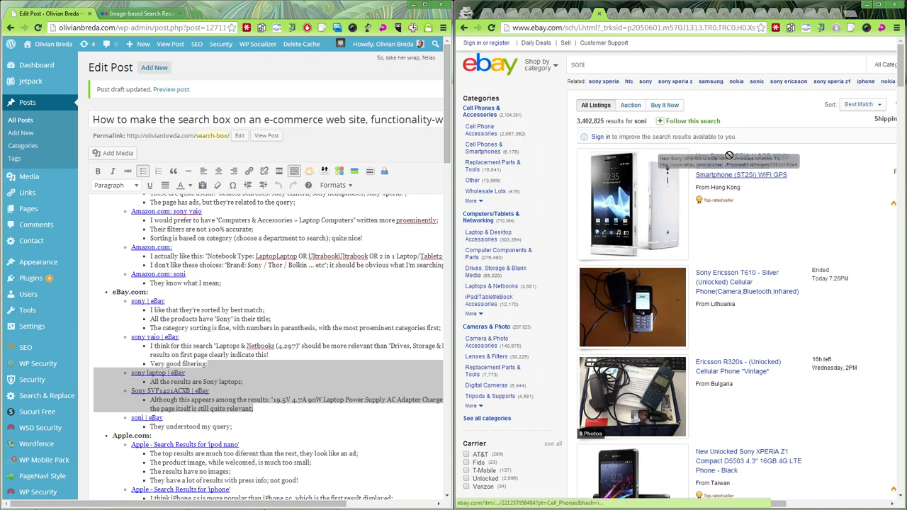
{"action": "scroll", "coordinate": [836, 295], "scroll_direction": "down", "scroll_amount": 7}
{"action": "scroll", "coordinate": [837, 294], "scroll_direction": "down", "scroll_amount": 6}
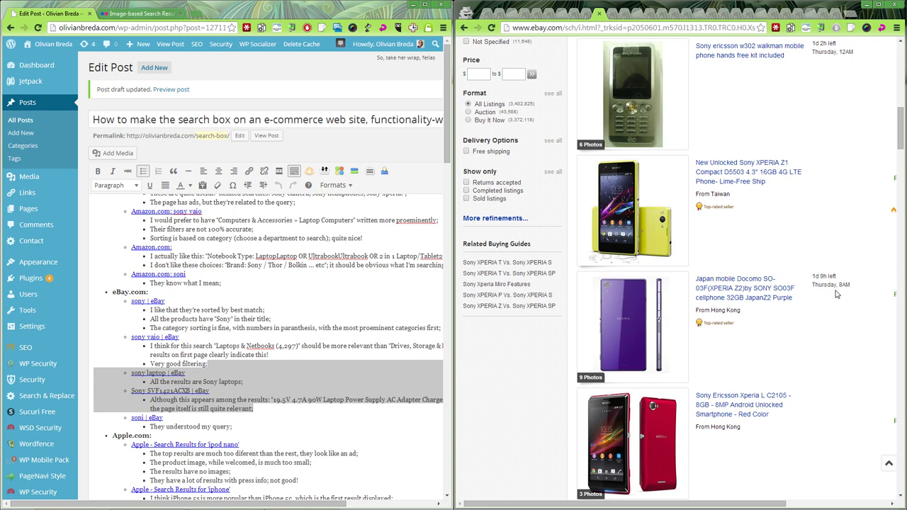
{"action": "scroll", "coordinate": [836, 294], "scroll_direction": "down", "scroll_amount": 7}
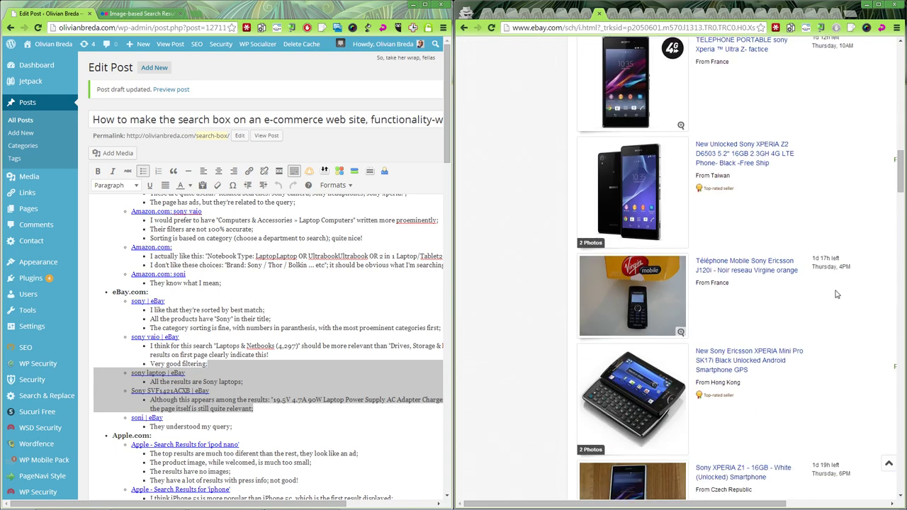
{"action": "left_click_drag", "start_coordinate": [899, 202], "coordinate": [899, 71]}
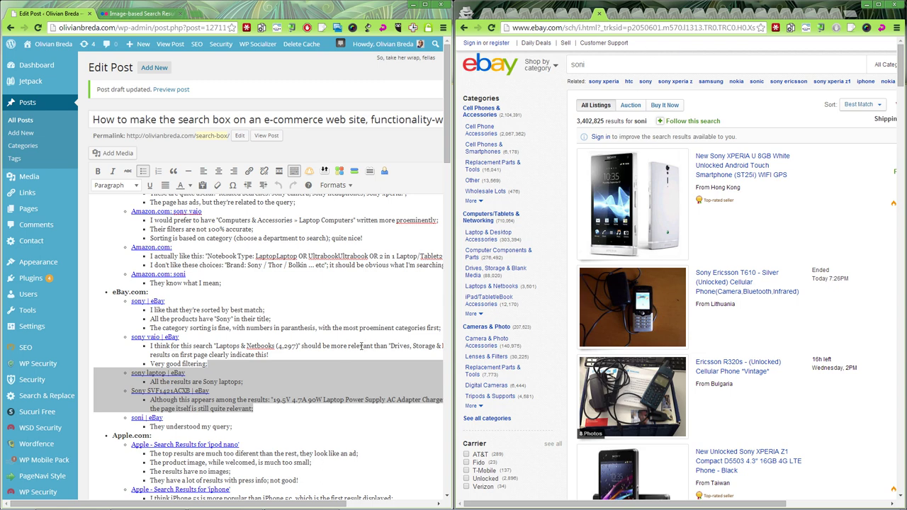
Highlight the last eBay.com notes in the post, covering the "Sony SVF1421ACXB" and "soni" searches.
{"action": "scroll", "coordinate": [340, 355], "scroll_direction": "down", "scroll_amount": 3}
{"action": "left_click", "coordinate": [312, 321]}
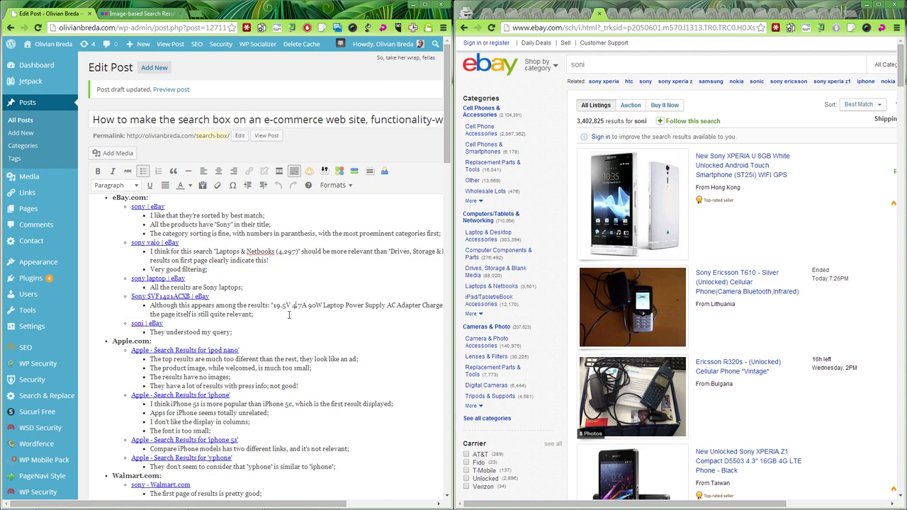
{"action": "scroll", "coordinate": [290, 312], "scroll_direction": "down", "scroll_amount": 2}
{"action": "left_click_drag", "start_coordinate": [253, 242], "coordinate": [258, 270]}
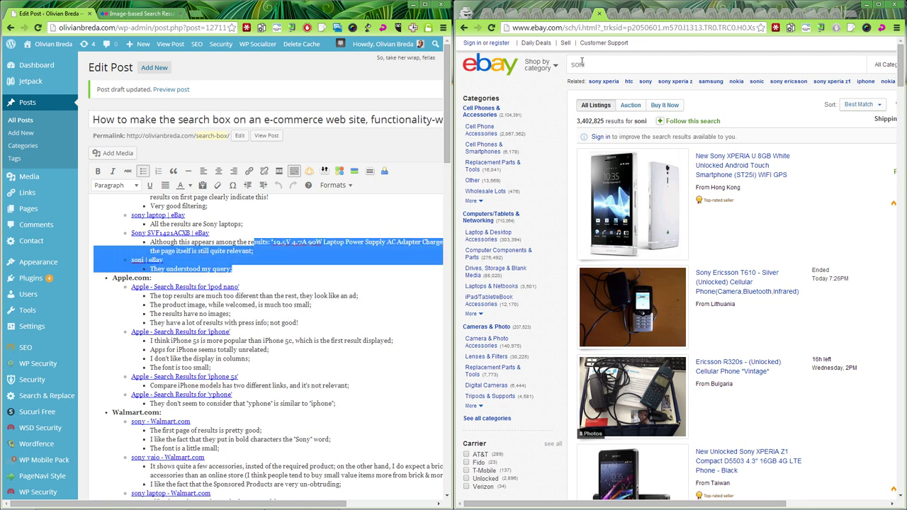
Switch to Apple's "ipod nano" search results and revisit the post's Amazon.com and eBay.com notes down to the Apple.com section.
{"action": "left_click", "coordinate": [613, 13]}
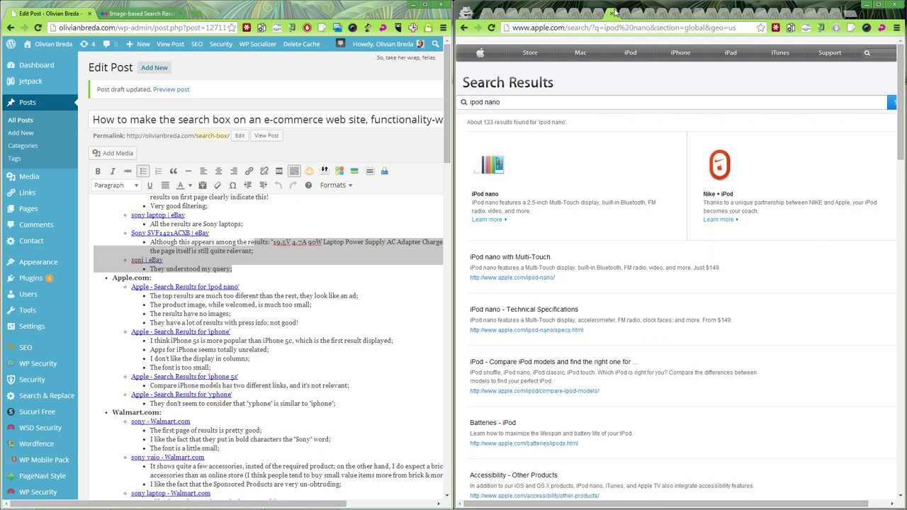
{"action": "scroll", "coordinate": [292, 277], "scroll_direction": "up", "scroll_amount": 5}
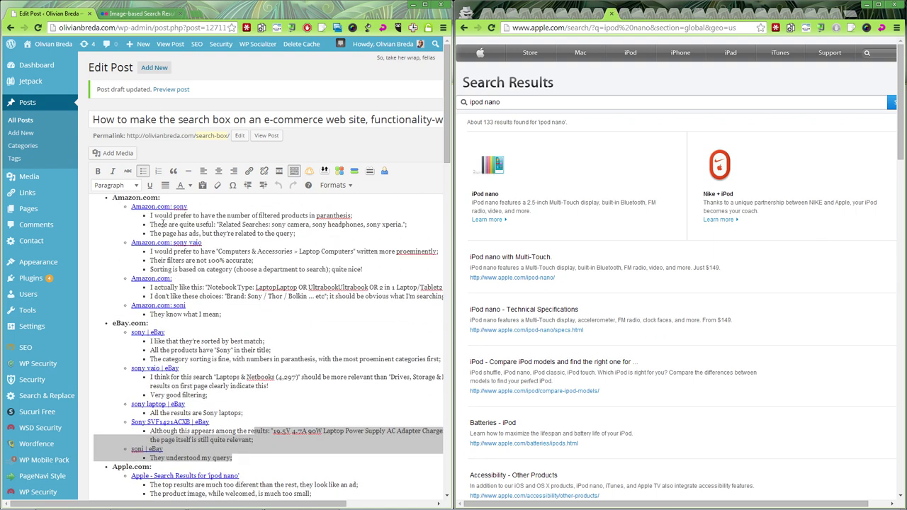
{"action": "scroll", "coordinate": [187, 264], "scroll_direction": "down", "scroll_amount": 2}
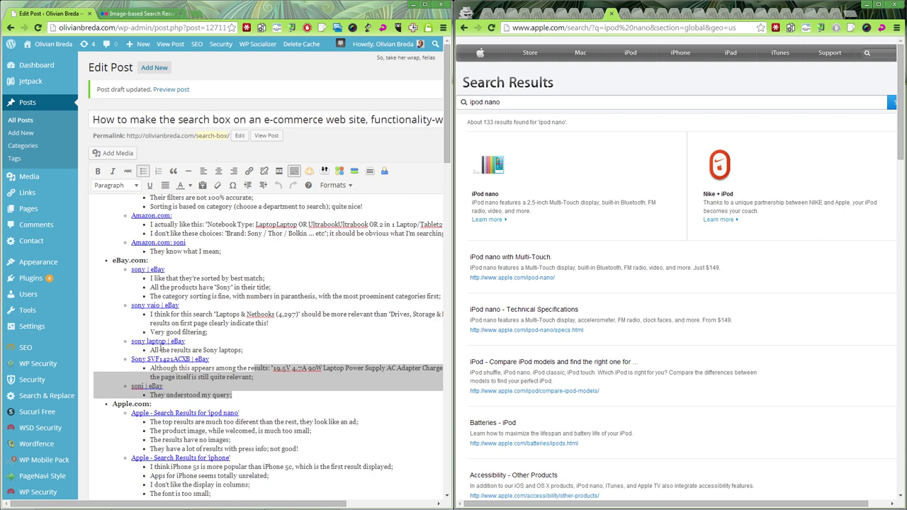
Bring the post's Apple.com notes into view, clear the text highlight and check Apple's "ipod nano" results in a maximized window before restoring its size.
{"action": "scroll", "coordinate": [183, 359], "scroll_direction": "down", "scroll_amount": 3}
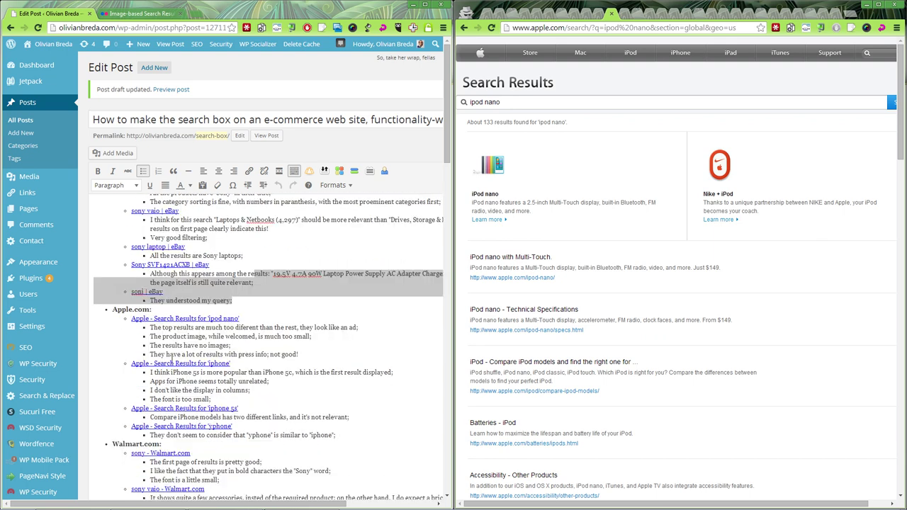
{"action": "left_click", "coordinate": [296, 338]}
{"action": "scroll", "coordinate": [333, 308], "scroll_direction": "down", "scroll_amount": 1}
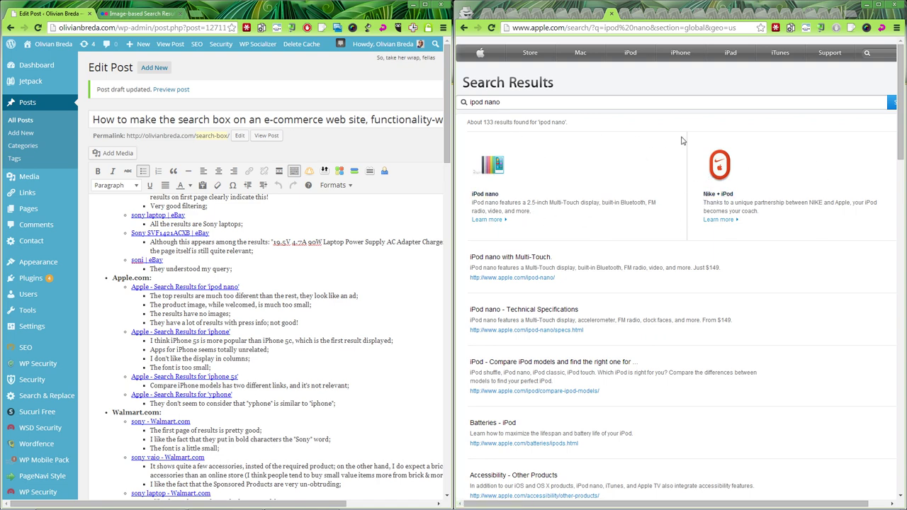
{"action": "left_click", "coordinate": [880, 5]}
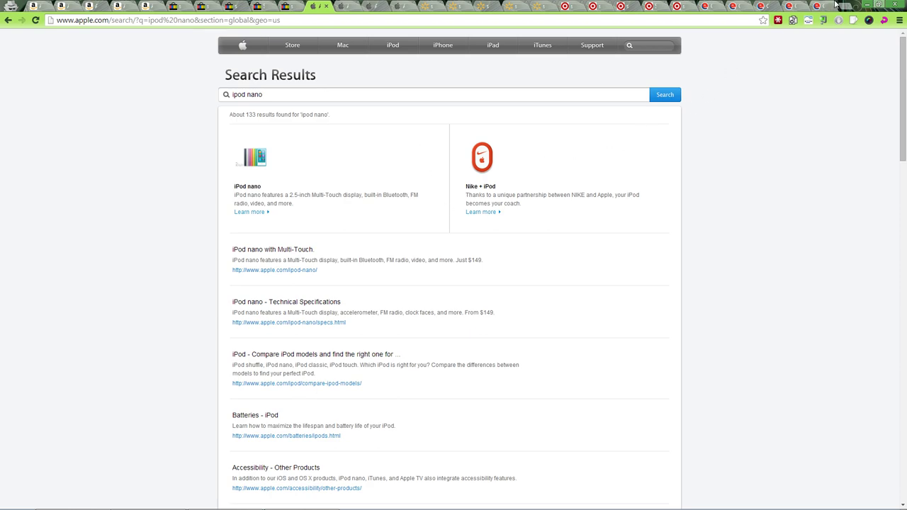
{"action": "left_click", "coordinate": [879, 5]}
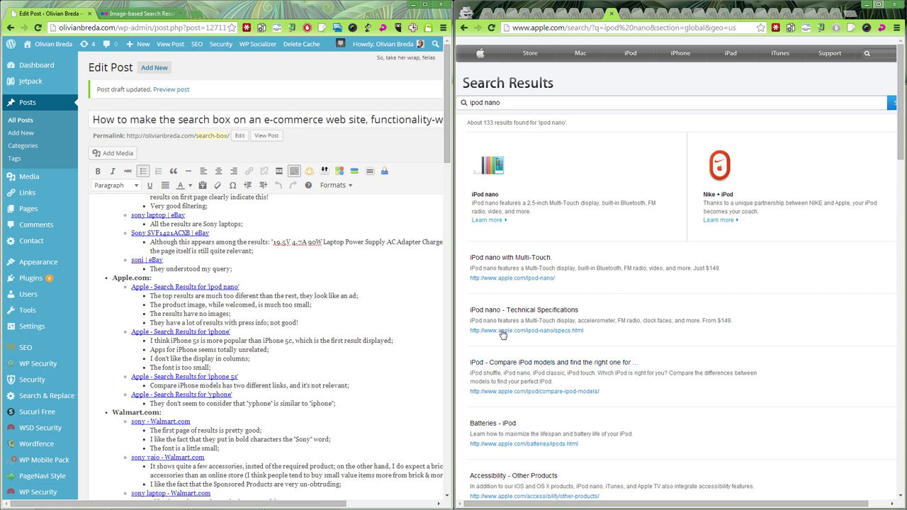
Look through Apple's "ipod nano" results as far as the first press info entries and return to the featured products.
{"action": "scroll", "coordinate": [528, 294], "scroll_direction": "down", "scroll_amount": 4}
{"action": "scroll", "coordinate": [562, 281], "scroll_direction": "down", "scroll_amount": 5}
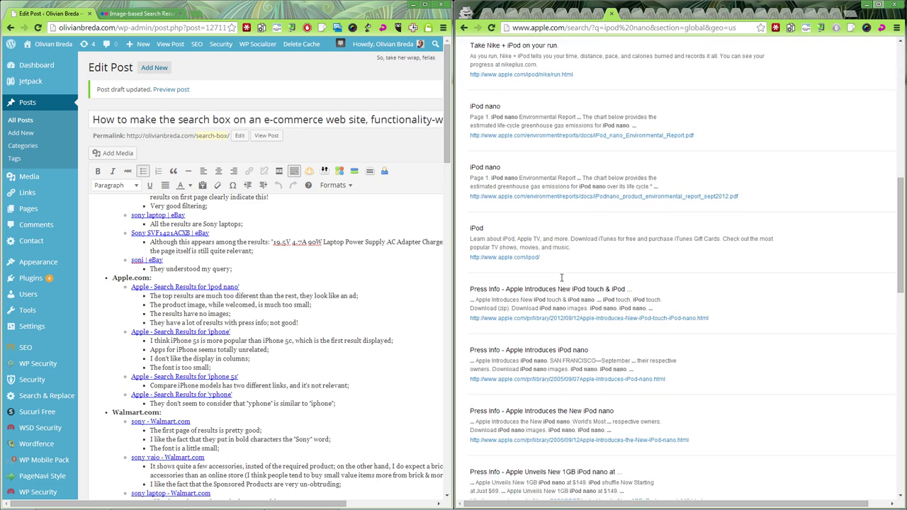
{"action": "scroll", "coordinate": [562, 281], "scroll_direction": "up", "scroll_amount": 8}
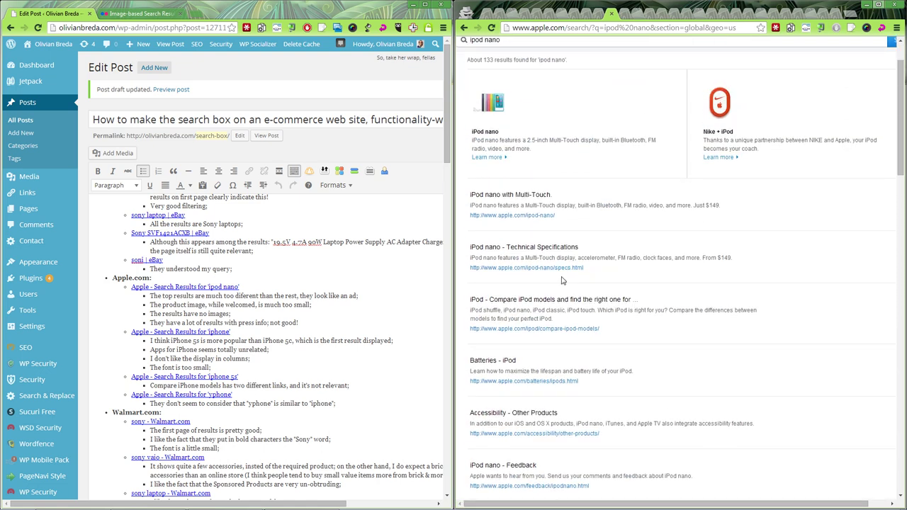
{"action": "scroll", "coordinate": [555, 248], "scroll_direction": "up", "scroll_amount": 2}
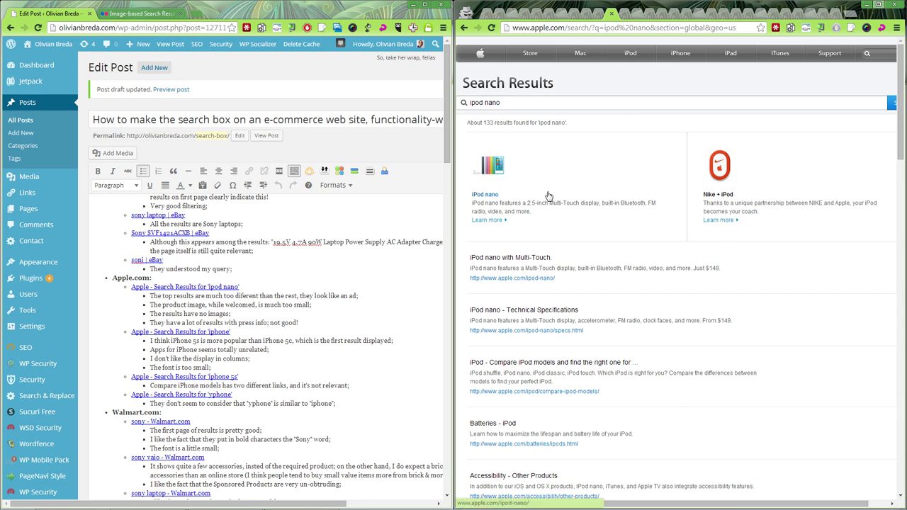
{"action": "scroll", "coordinate": [726, 299], "scroll_direction": "down", "scroll_amount": 2}
{"action": "scroll", "coordinate": [727, 298], "scroll_direction": "up", "scroll_amount": 3}
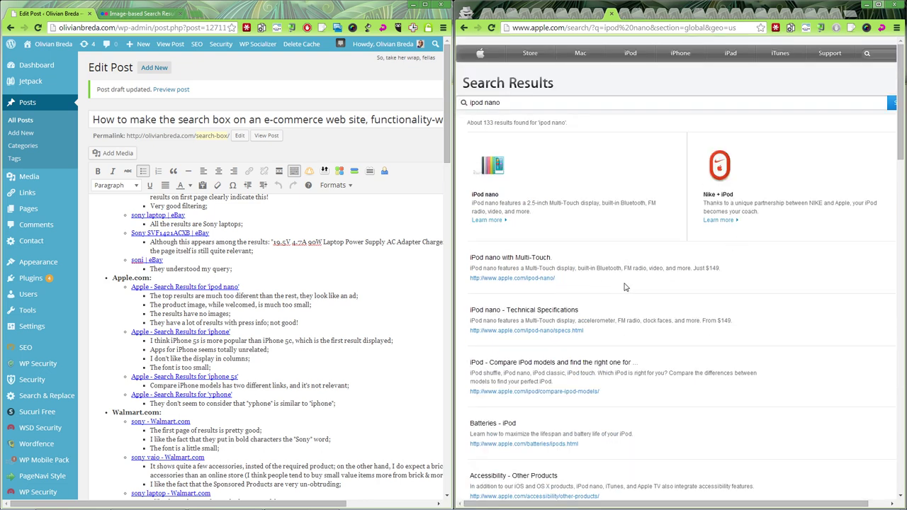
{"action": "scroll", "coordinate": [628, 287], "scroll_direction": "down", "scroll_amount": 1}
{"action": "scroll", "coordinate": [663, 306], "scroll_direction": "up", "scroll_amount": 1}
Examine the press info entries through the end of the first "ipod nano" results page and return to its beginning.
{"action": "scroll", "coordinate": [614, 232], "scroll_direction": "down", "scroll_amount": 8}
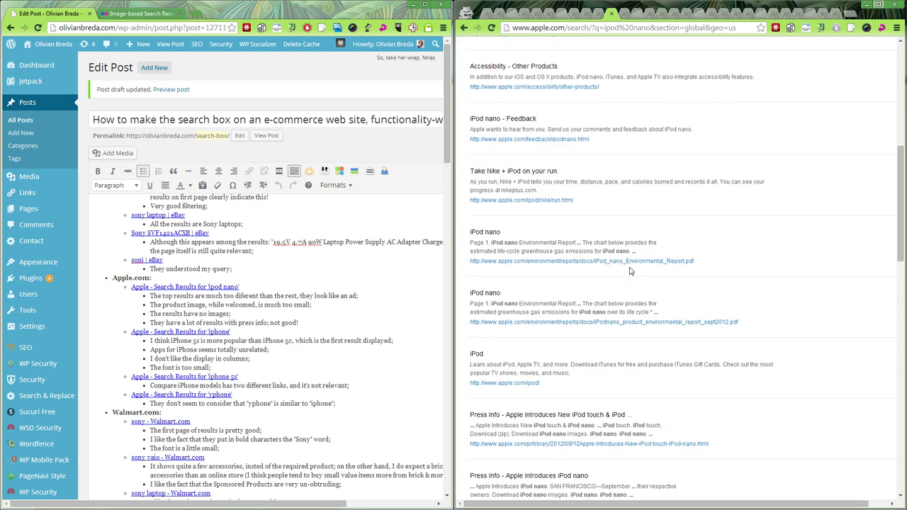
{"action": "scroll", "coordinate": [575, 278], "scroll_direction": "down", "scroll_amount": 9}
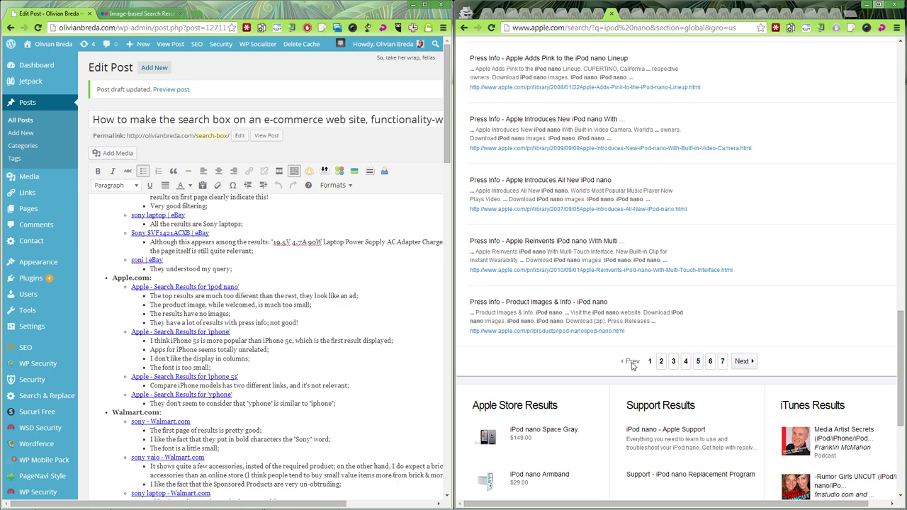
{"action": "scroll", "coordinate": [679, 331], "scroll_direction": "up", "scroll_amount": 10}
{"action": "scroll", "coordinate": [577, 209], "scroll_direction": "down", "scroll_amount": 6}
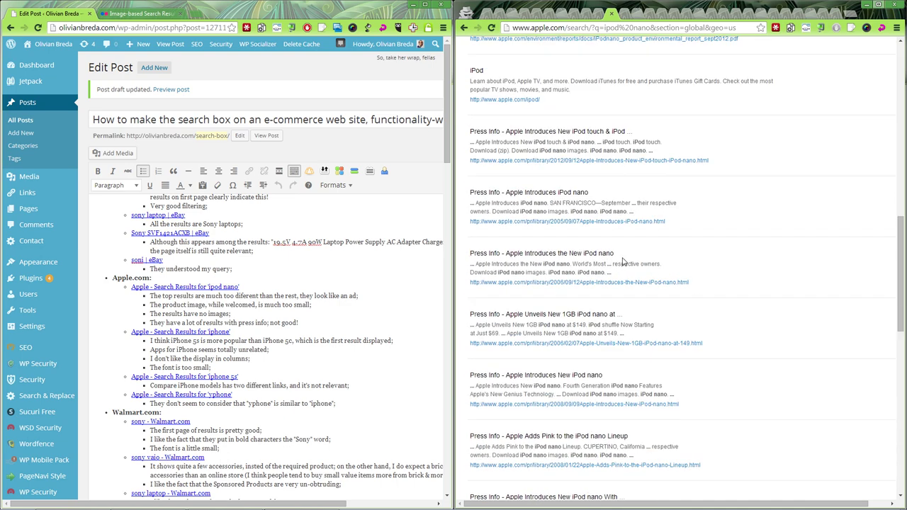
{"action": "scroll", "coordinate": [577, 210], "scroll_direction": "down", "scroll_amount": 5}
{"action": "scroll", "coordinate": [583, 241], "scroll_direction": "up", "scroll_amount": 5}
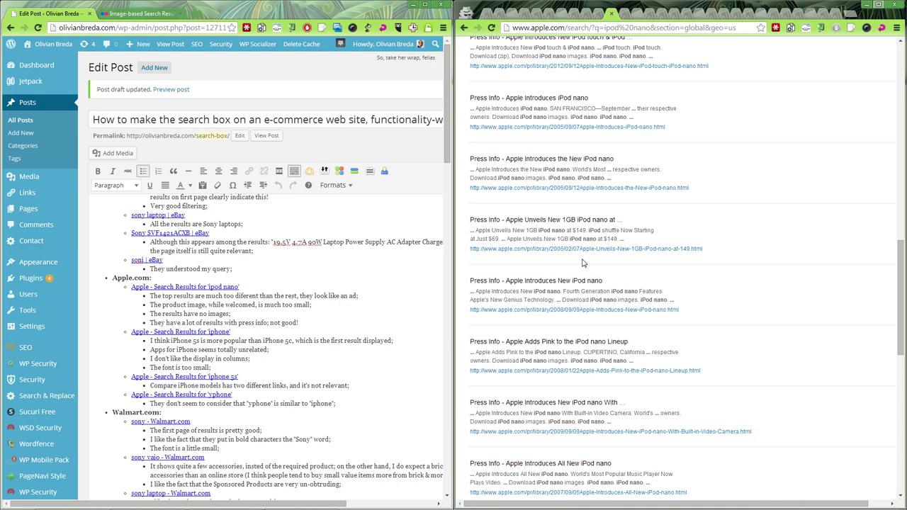
{"action": "scroll", "coordinate": [612, 265], "scroll_direction": "up", "scroll_amount": 8}
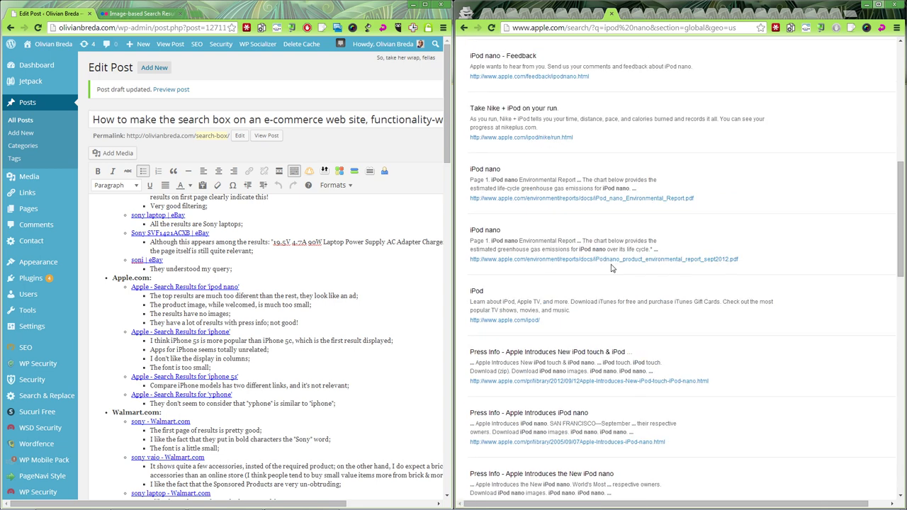
{"action": "scroll", "coordinate": [612, 266], "scroll_direction": "up", "scroll_amount": 3}
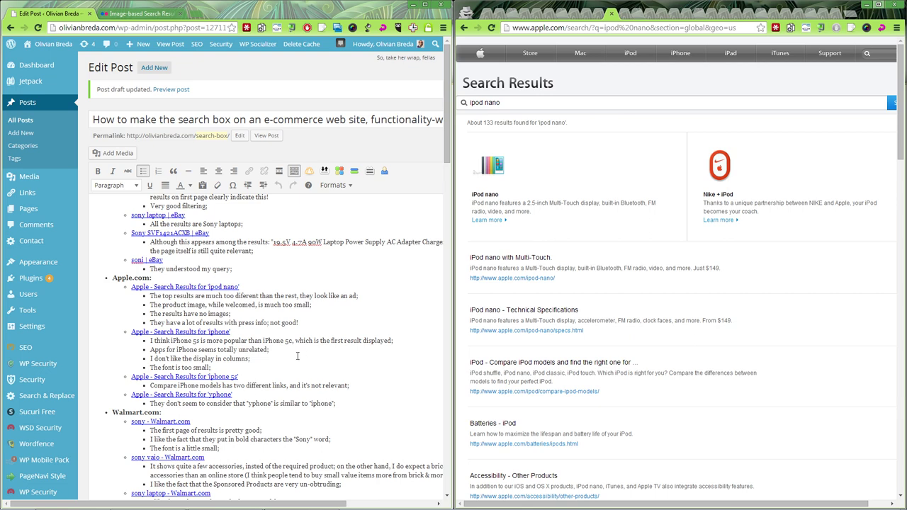
Highlight the post's "ipod nano" notes on image size, missing images and press info, and compare Apple's "iphone" results with the "ipod nano" ones.
{"action": "left_click_drag", "start_coordinate": [227, 305], "coordinate": [298, 323]}
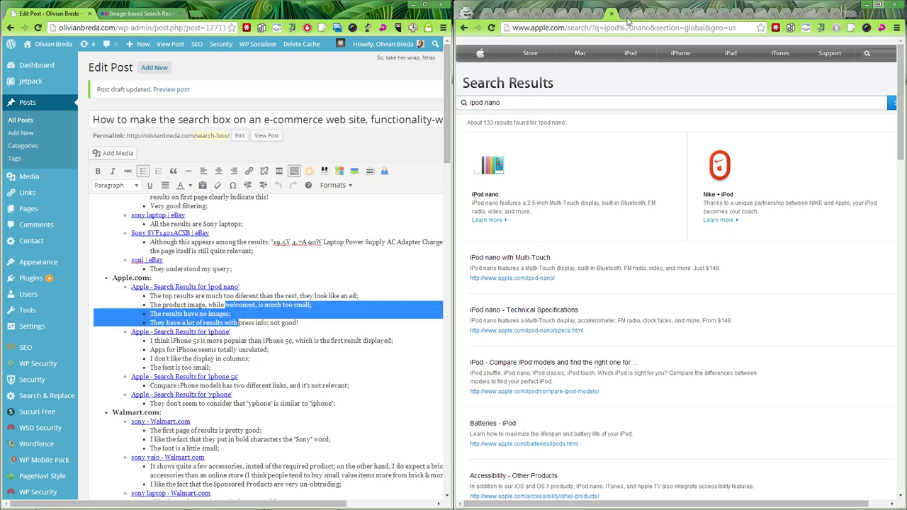
{"action": "left_click", "coordinate": [626, 15]}
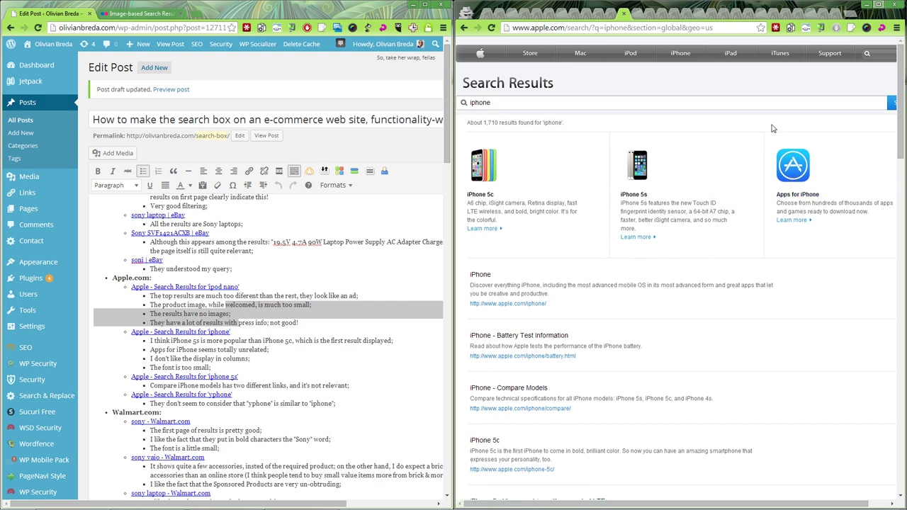
{"action": "key", "text": "alt+Left"}
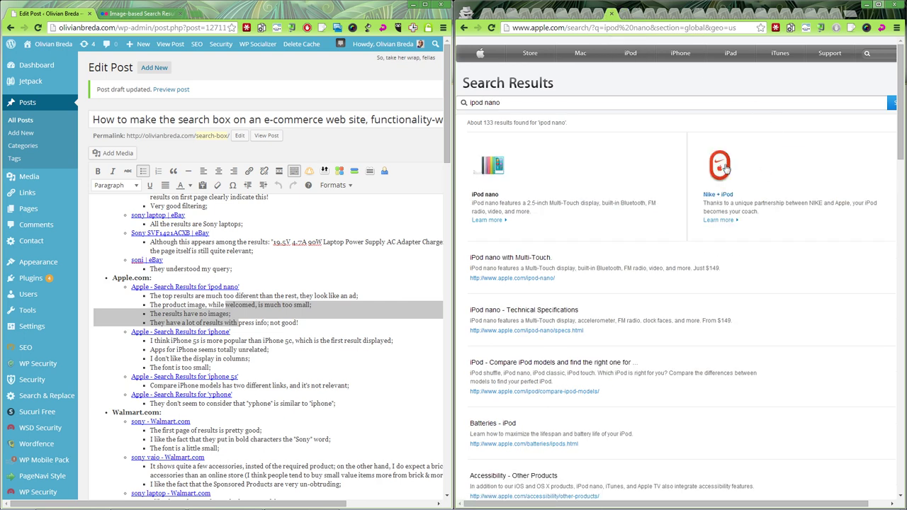
{"action": "key", "text": "alt+Right"}
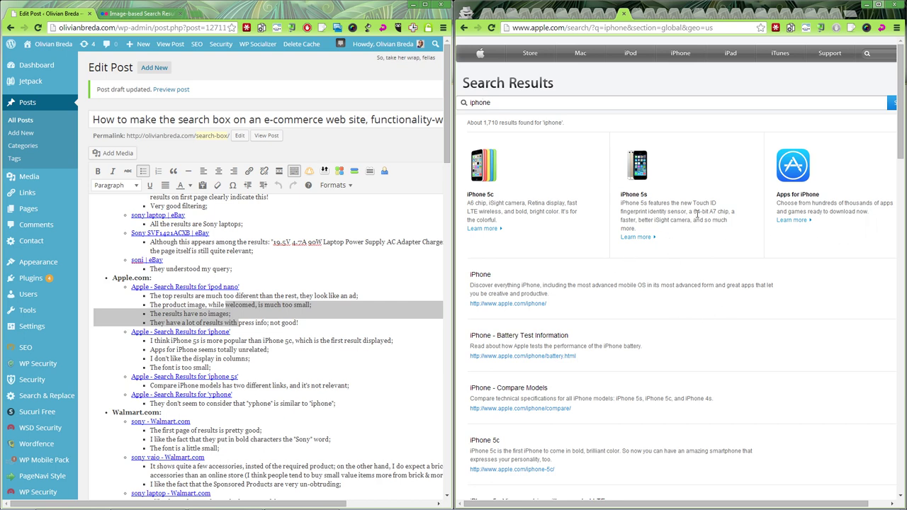
View Apple's "iphone 5s" results and compare their featured products with those of the "ipod nano" results.
{"action": "type", "text": "5s"}
{"action": "key", "text": "Return"}
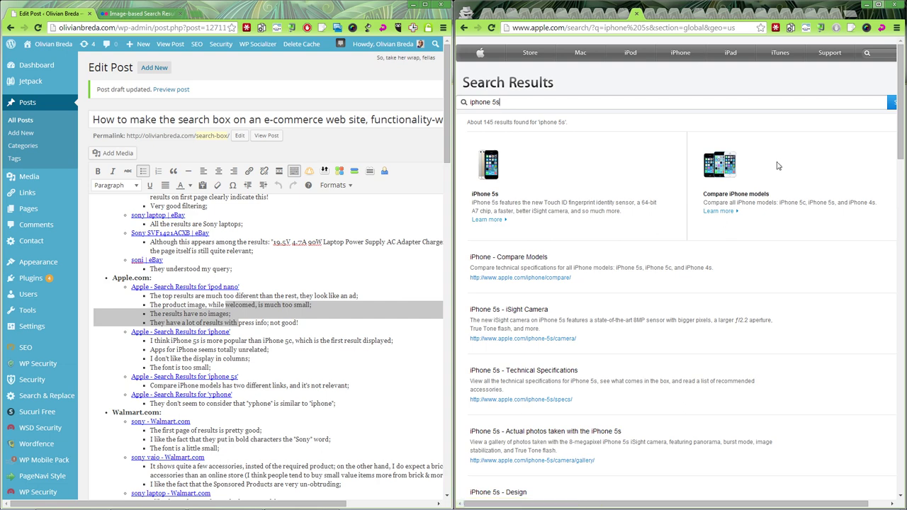
{"action": "left_click", "coordinate": [613, 14]}
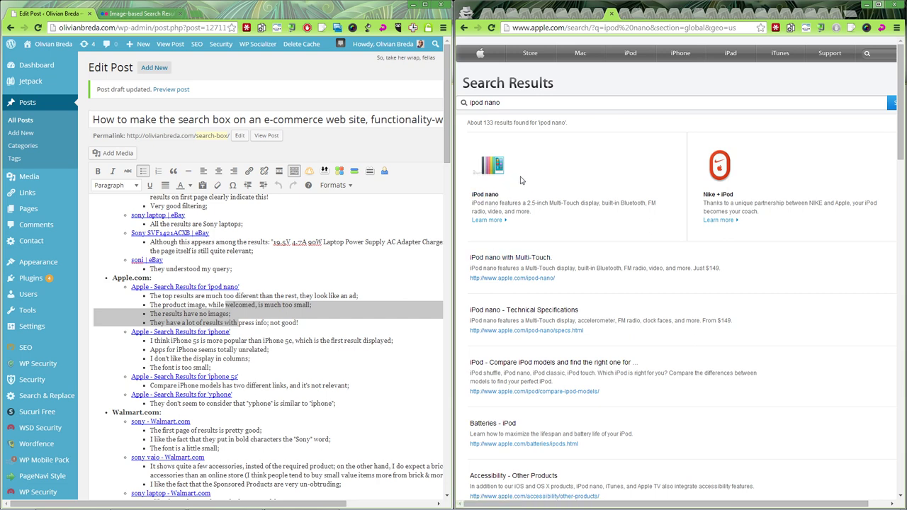
{"action": "key", "text": "alt+Left"}
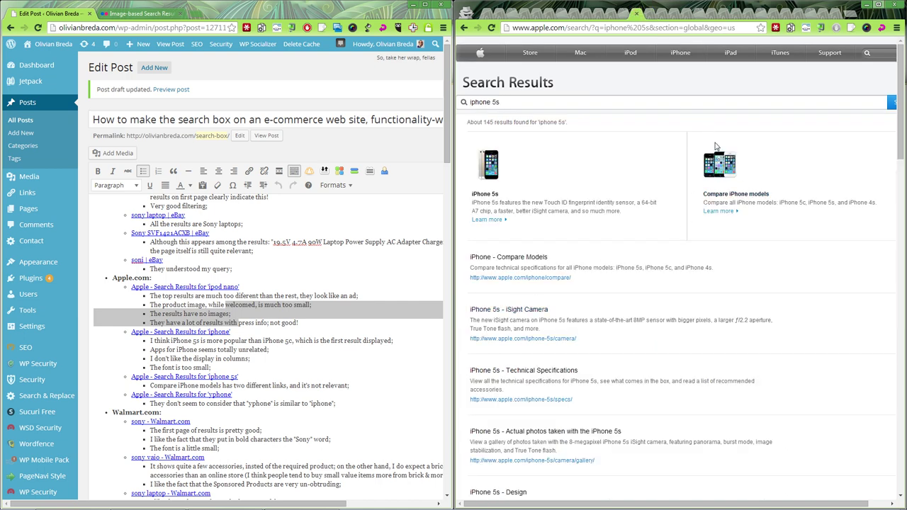
Search for the misspelled "yphone" from Apple's home page, check the suggested "iphone" results and return to the "yphone" page.
{"action": "key", "text": "alt+Left"}
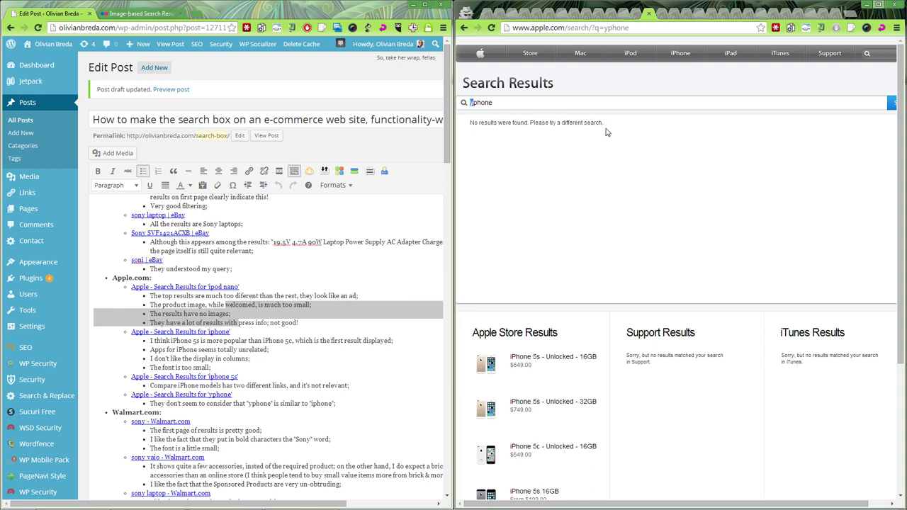
{"action": "left_click", "coordinate": [879, 5]}
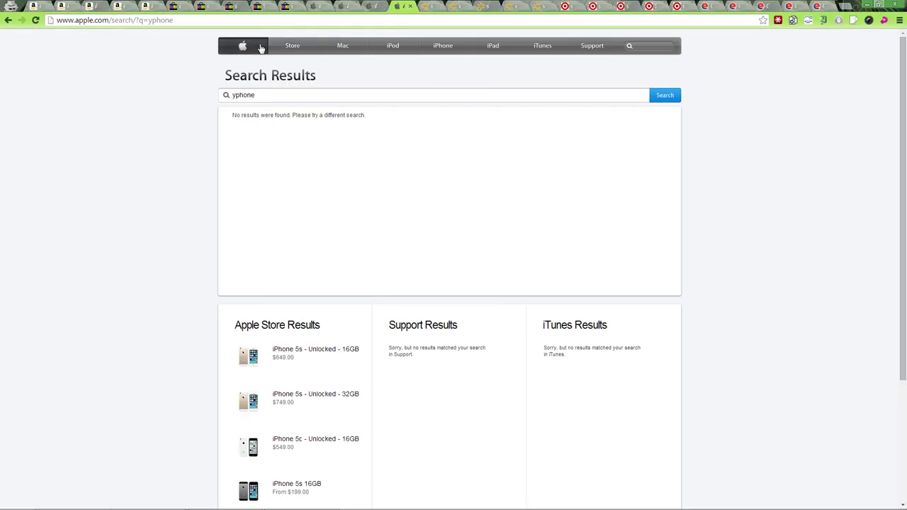
{"action": "left_click", "coordinate": [260, 43]}
{"action": "left_click", "coordinate": [646, 45]}
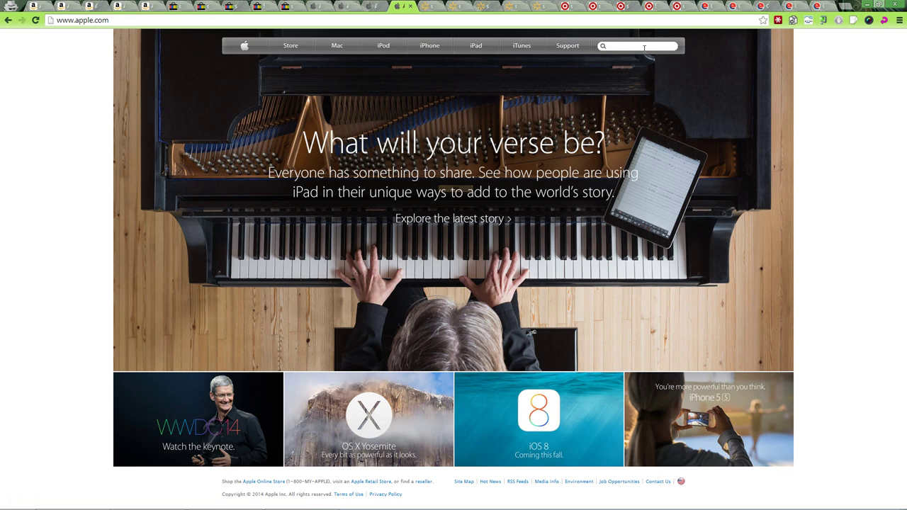
{"action": "type", "text": "yphone"}
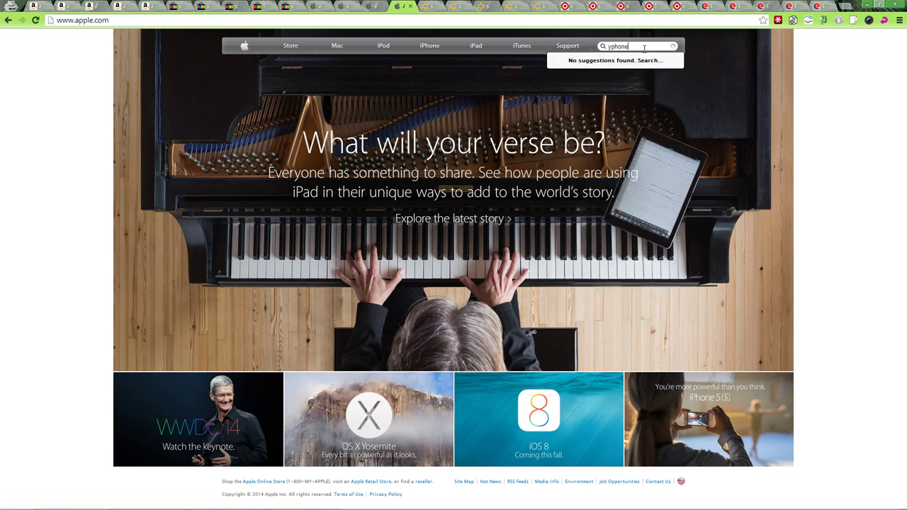
{"action": "key", "text": "Return"}
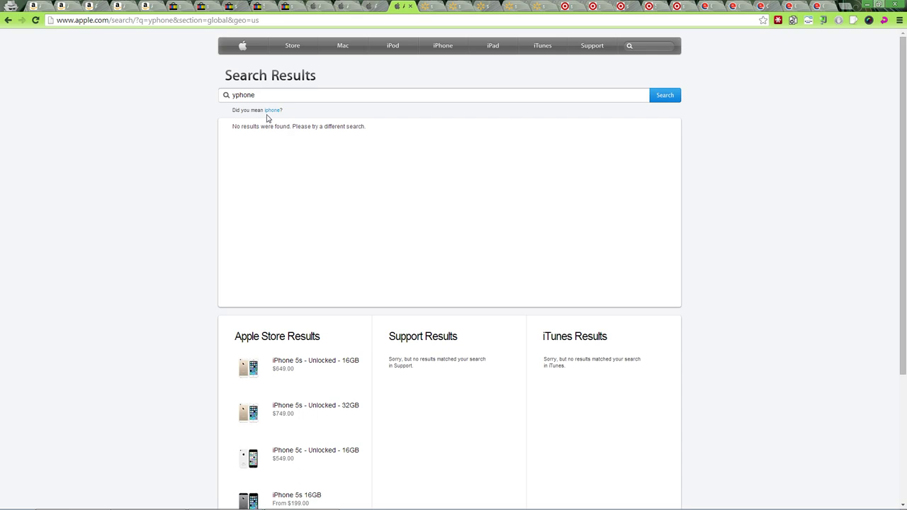
{"action": "left_click", "coordinate": [880, 5]}
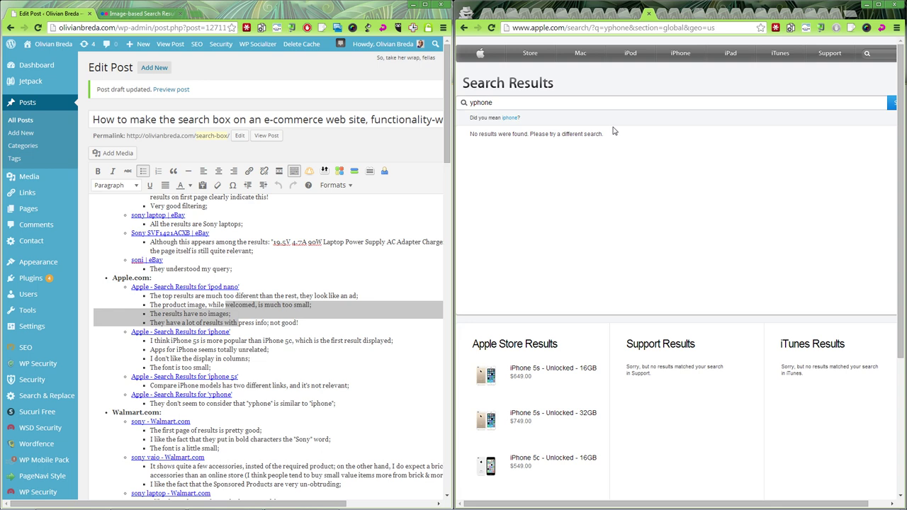
{"action": "left_click", "coordinate": [511, 119]}
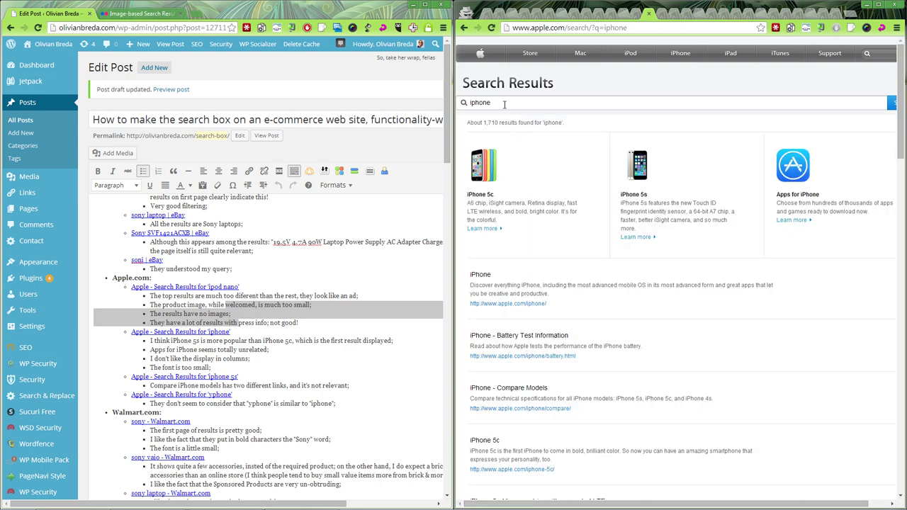
{"action": "left_click", "coordinate": [464, 28]}
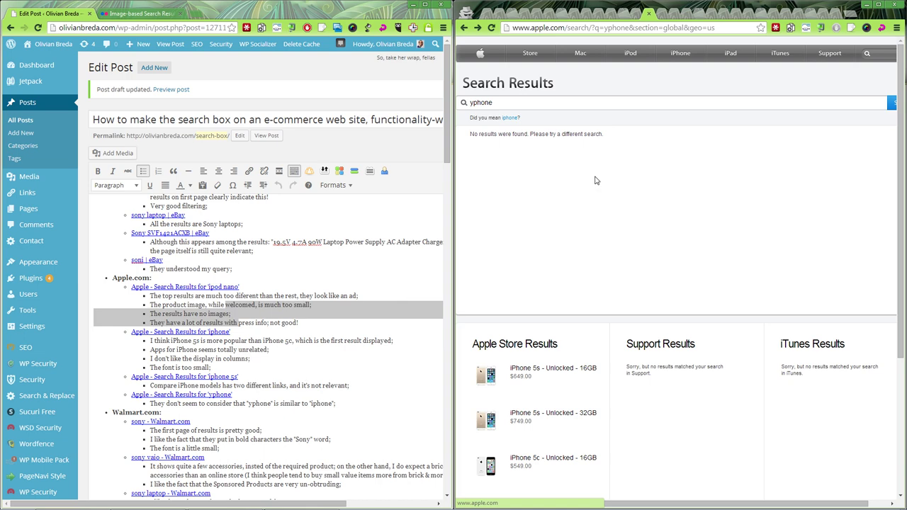
Switch to Walmart's "sony" results, bring the post's Walmart.com notes into view and look over the listings and filters.
{"action": "left_click", "coordinate": [661, 16]}
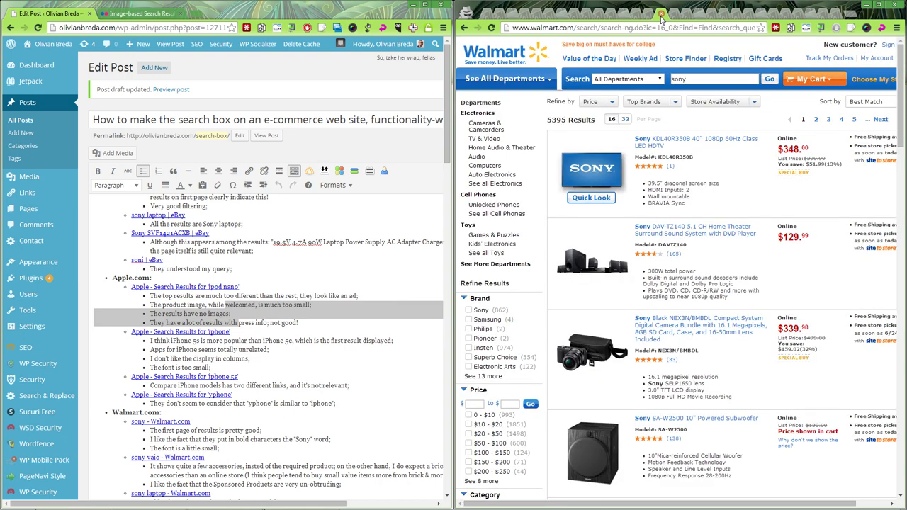
{"action": "scroll", "coordinate": [297, 354], "scroll_direction": "down", "scroll_amount": 5}
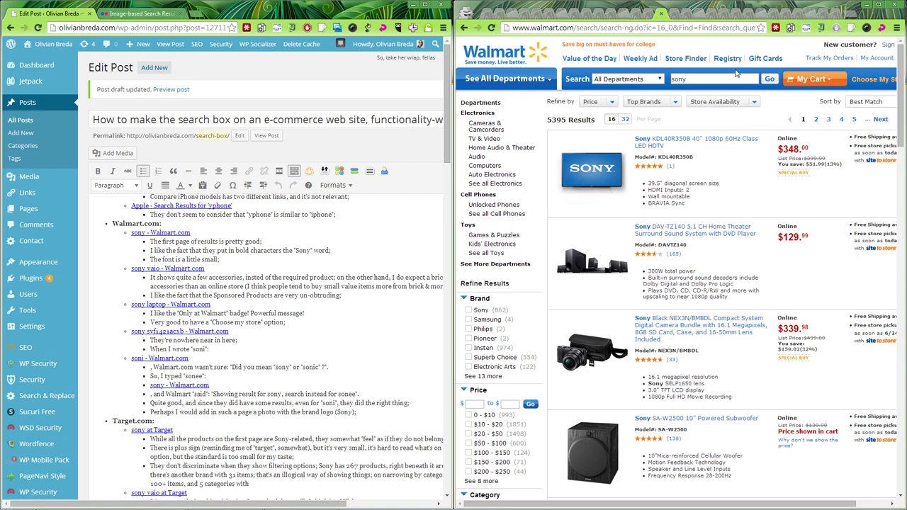
{"action": "scroll", "coordinate": [723, 197], "scroll_direction": "down", "scroll_amount": 5}
{"action": "scroll", "coordinate": [638, 212], "scroll_direction": "up", "scroll_amount": 5}
{"action": "scroll", "coordinate": [477, 253], "scroll_direction": "down", "scroll_amount": 1}
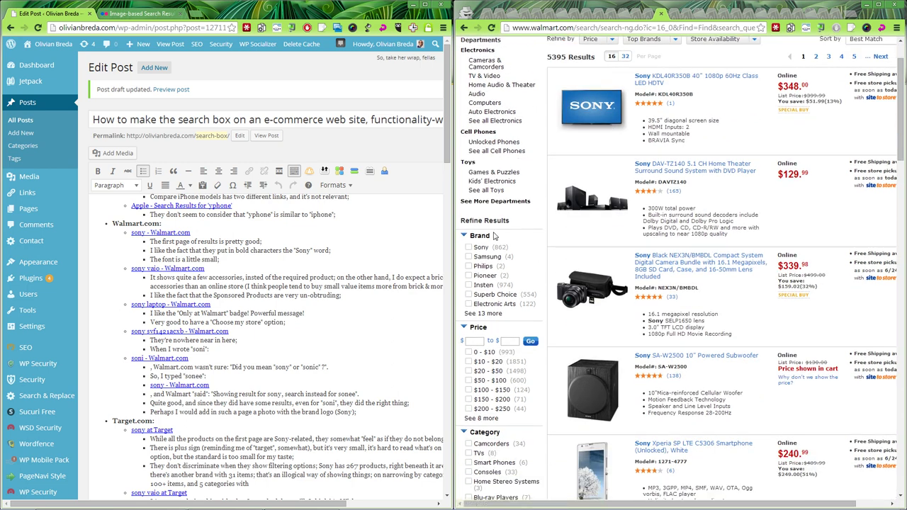
{"action": "scroll", "coordinate": [496, 252], "scroll_direction": "up", "scroll_amount": 1}
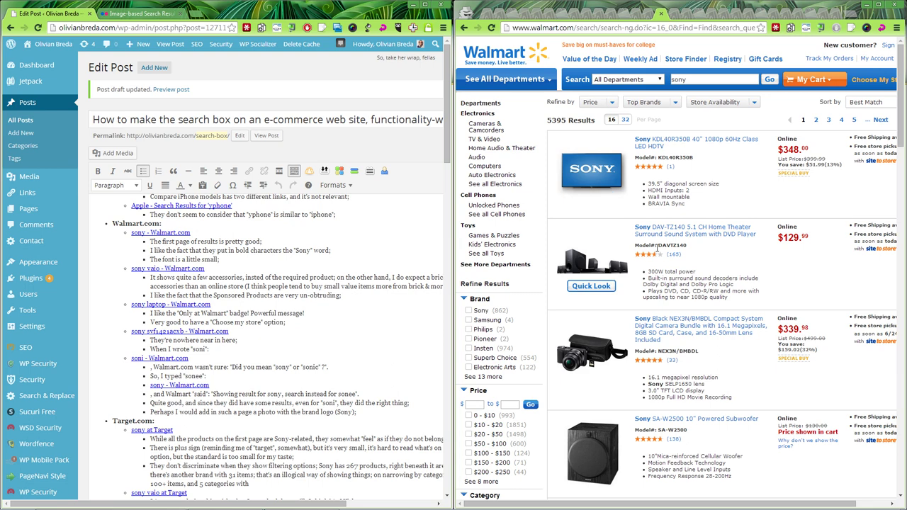
Open the Quick Look preview of the Sony DAV-TZ140 home theater system and close it.
{"action": "scroll", "coordinate": [590, 231], "scroll_direction": "down", "scroll_amount": 1}
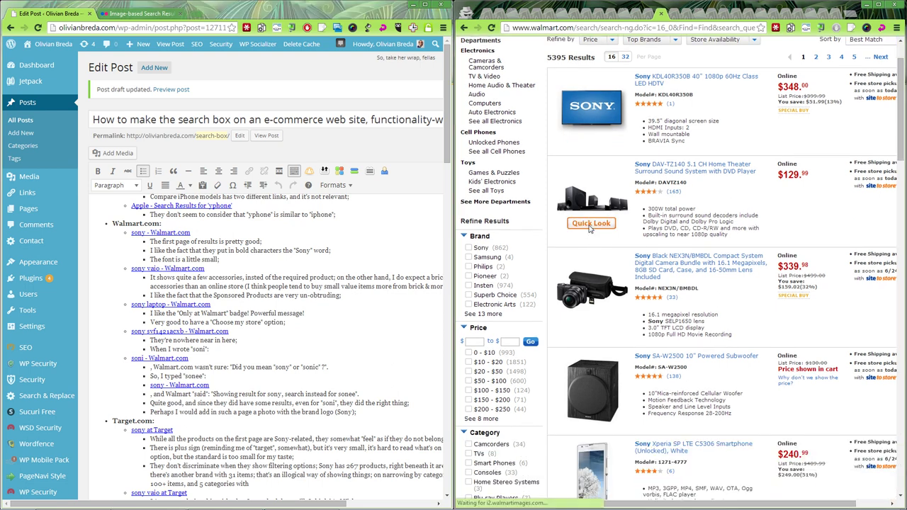
{"action": "left_click", "coordinate": [590, 225]}
{"action": "left_click", "coordinate": [854, 152]}
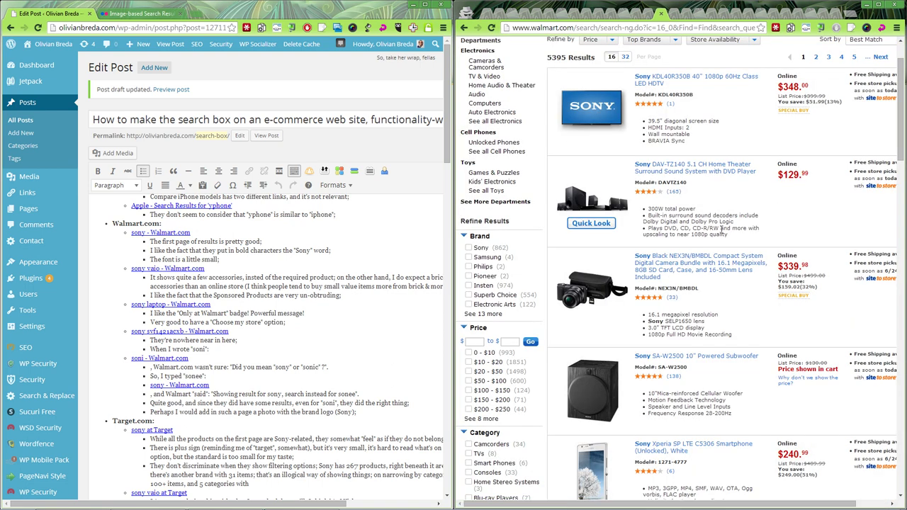
Compare Walmart's "sony" results with the Amazon "sony", eBay "sony vaio" and Apple "ipod nano" results, and return to Walmart.
{"action": "scroll", "coordinate": [690, 278], "scroll_direction": "down", "scroll_amount": 1}
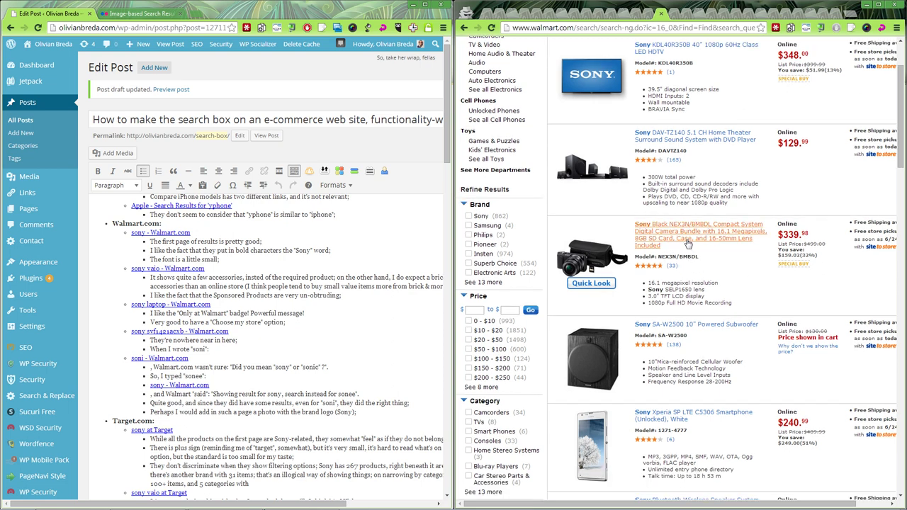
{"action": "scroll", "coordinate": [688, 241], "scroll_direction": "up", "scroll_amount": 3}
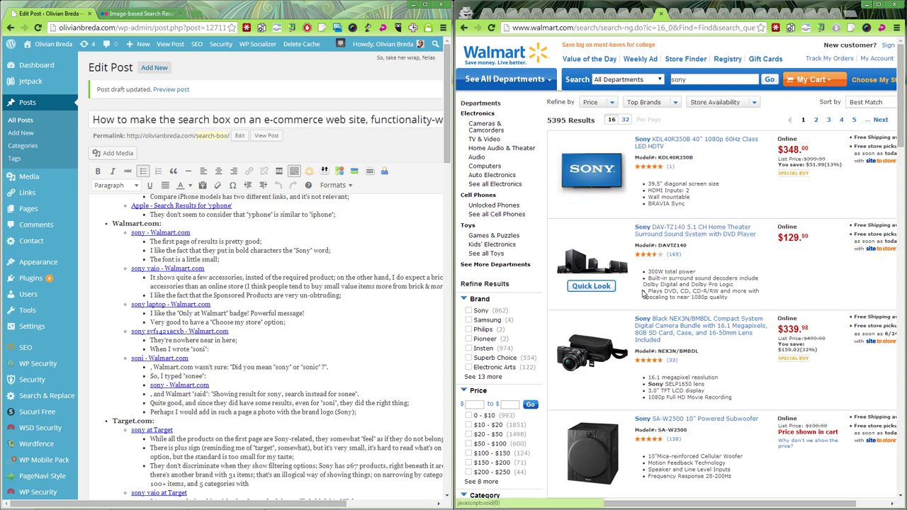
{"action": "left_click", "coordinate": [489, 12]}
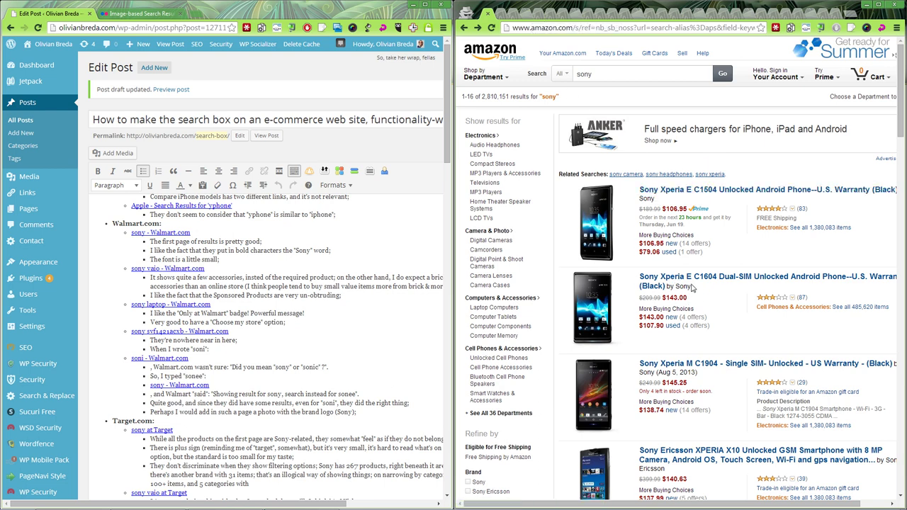
{"action": "left_click", "coordinate": [561, 15]}
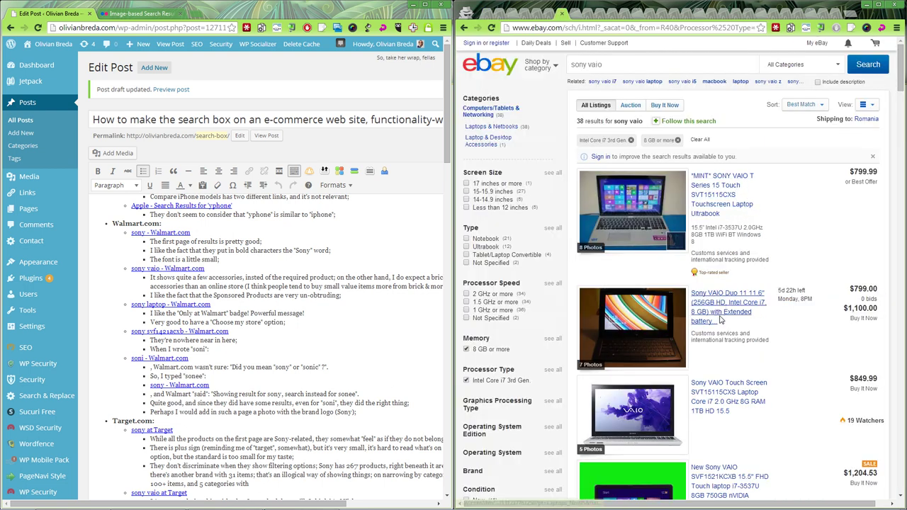
{"action": "left_click", "coordinate": [612, 16]}
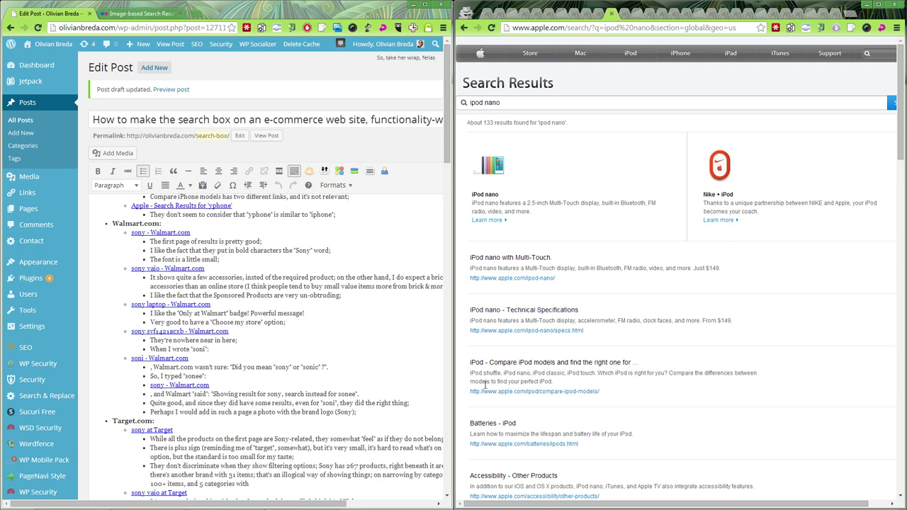
{"action": "left_click", "coordinate": [660, 14]}
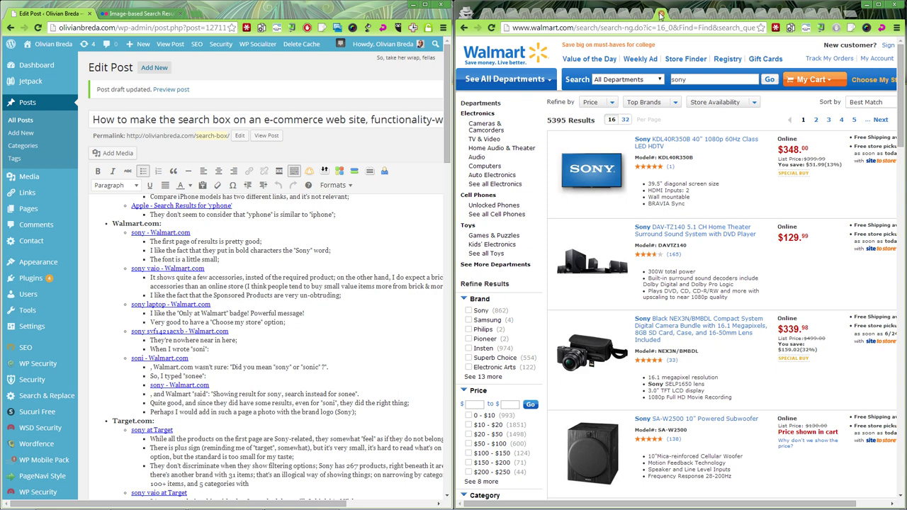
Switch to Walmart's "sony vaio" results and examine how laptops and accessories are mixed in the first listings.
{"action": "mouse_move", "coordinate": [663, 267]}
{"action": "mouse_move", "coordinate": [640, 203]}
{"action": "scroll", "coordinate": [702, 142], "scroll_direction": "down", "scroll_amount": 7}
{"action": "scroll", "coordinate": [714, 170], "scroll_direction": "up", "scroll_amount": 5}
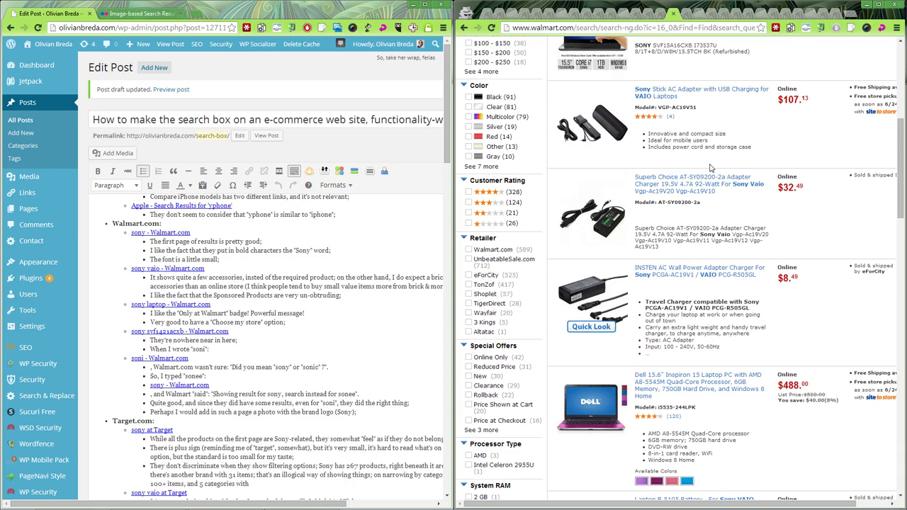
{"action": "scroll", "coordinate": [714, 170], "scroll_direction": "up", "scroll_amount": 2}
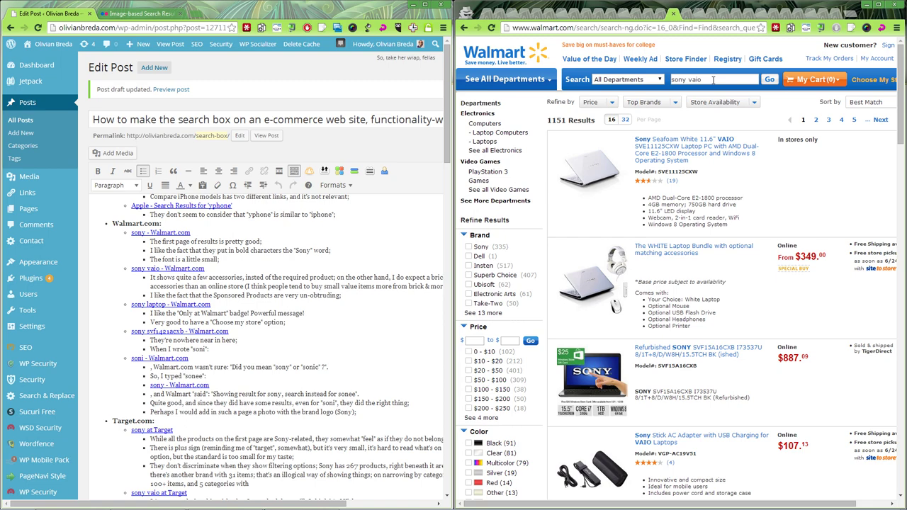
{"action": "scroll", "coordinate": [613, 195], "scroll_direction": "down", "scroll_amount": 1}
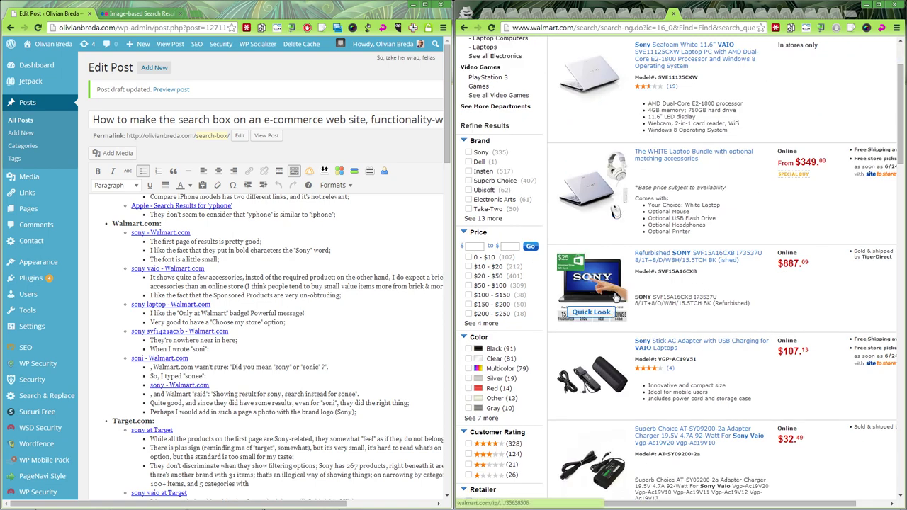
{"action": "scroll", "coordinate": [615, 298], "scroll_direction": "down", "scroll_amount": 1}
{"action": "scroll", "coordinate": [614, 301], "scroll_direction": "up", "scroll_amount": 2}
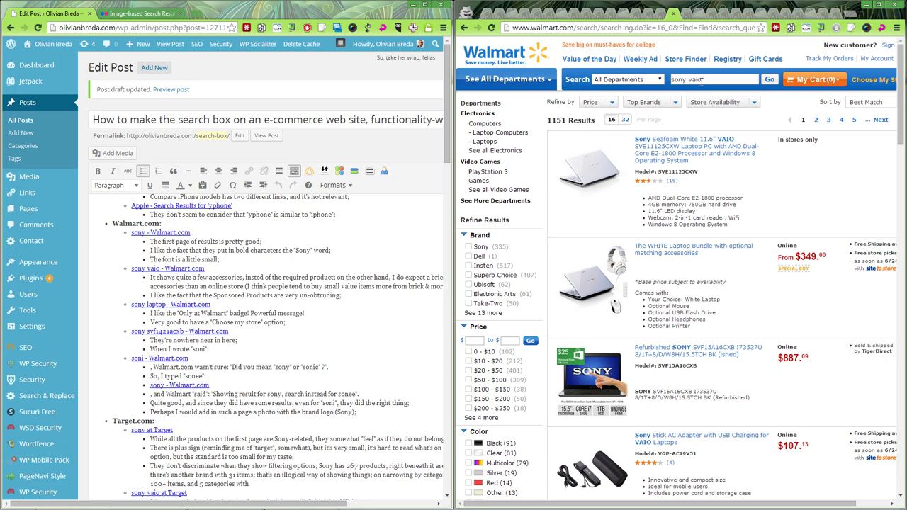
{"action": "scroll", "coordinate": [748, 283], "scroll_direction": "down", "scroll_amount": 3}
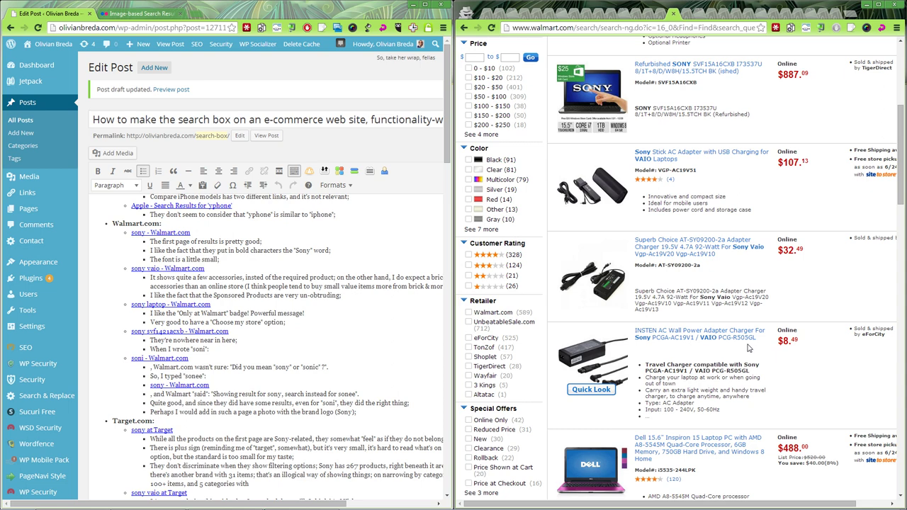
{"action": "scroll", "coordinate": [748, 333], "scroll_direction": "up", "scroll_amount": 3}
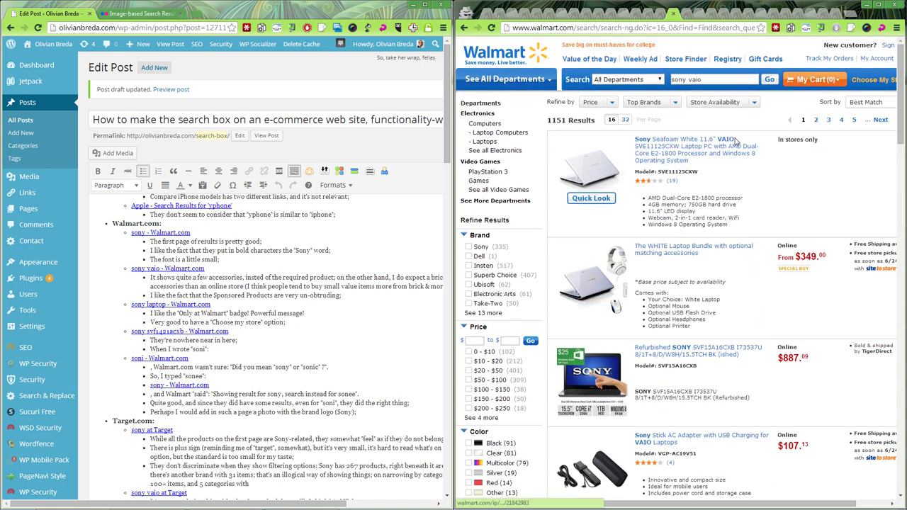
Look through the entire first page of "sony vaio" results, down to the related searches and suggested items.
{"action": "scroll", "coordinate": [773, 270], "scroll_direction": "down", "scroll_amount": 5}
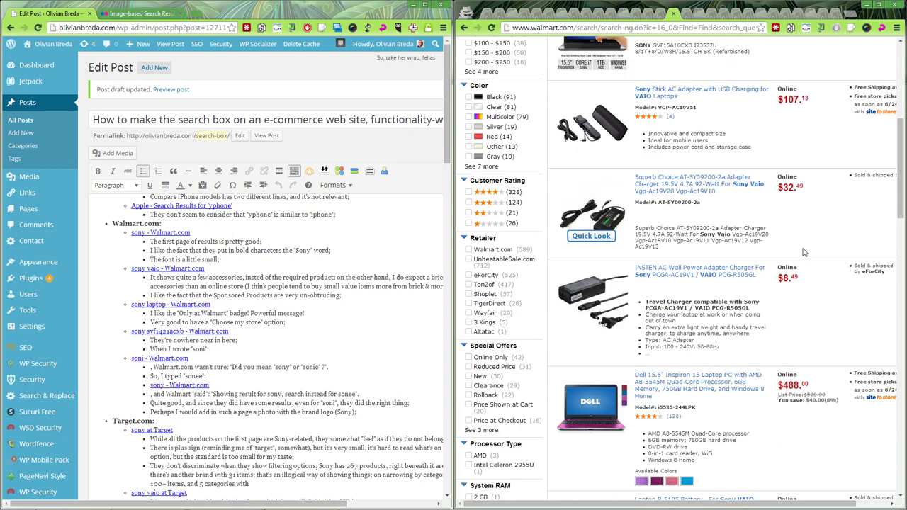
{"action": "scroll", "coordinate": [804, 252], "scroll_direction": "down", "scroll_amount": 5}
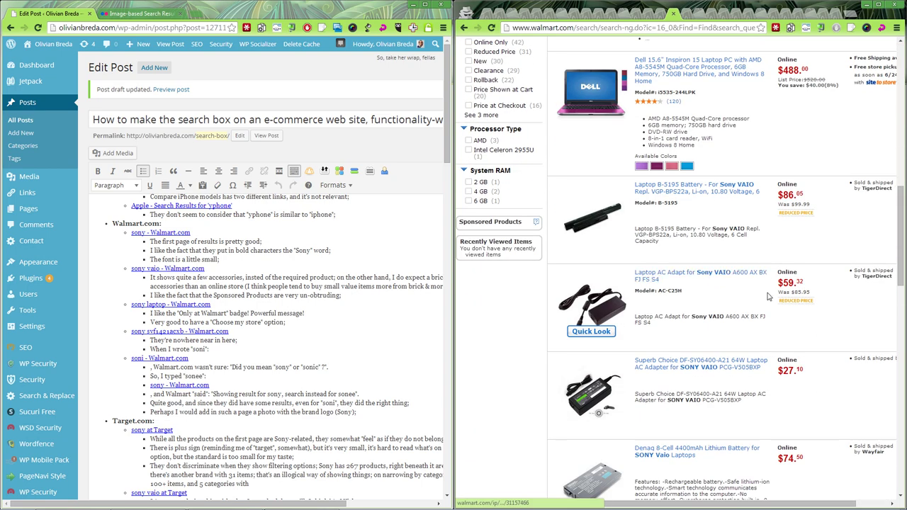
{"action": "scroll", "coordinate": [770, 297], "scroll_direction": "down", "scroll_amount": 12}
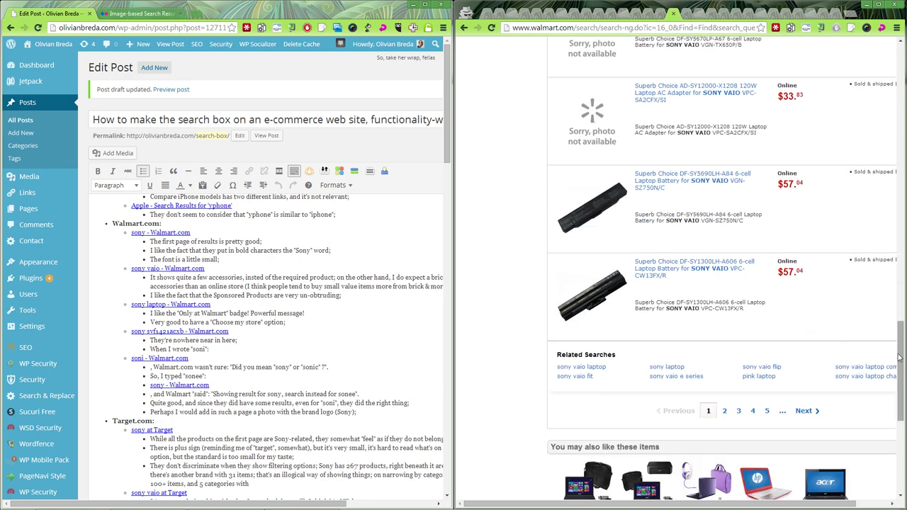
{"action": "scroll", "coordinate": [716, 245], "scroll_direction": "up", "scroll_amount": 10}
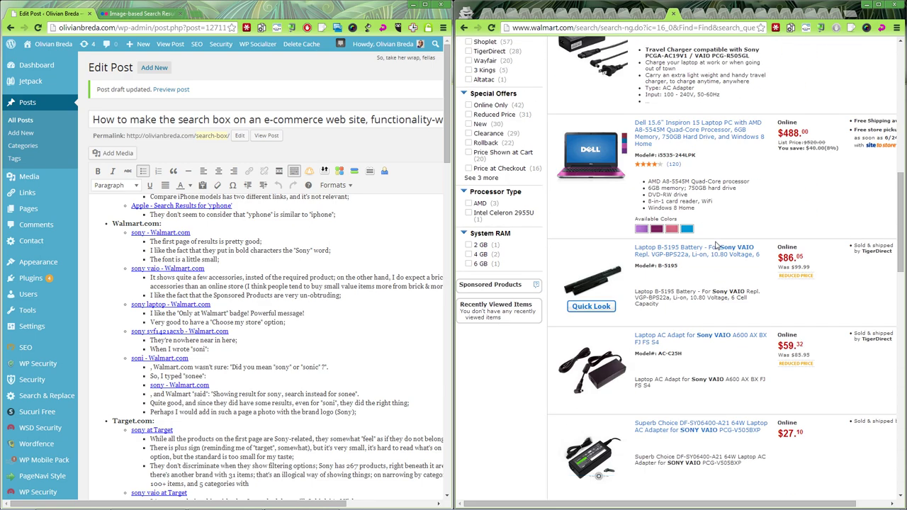
{"action": "scroll", "coordinate": [716, 244], "scroll_direction": "up", "scroll_amount": 6}
{"action": "scroll", "coordinate": [691, 270], "scroll_direction": "down", "scroll_amount": 3}
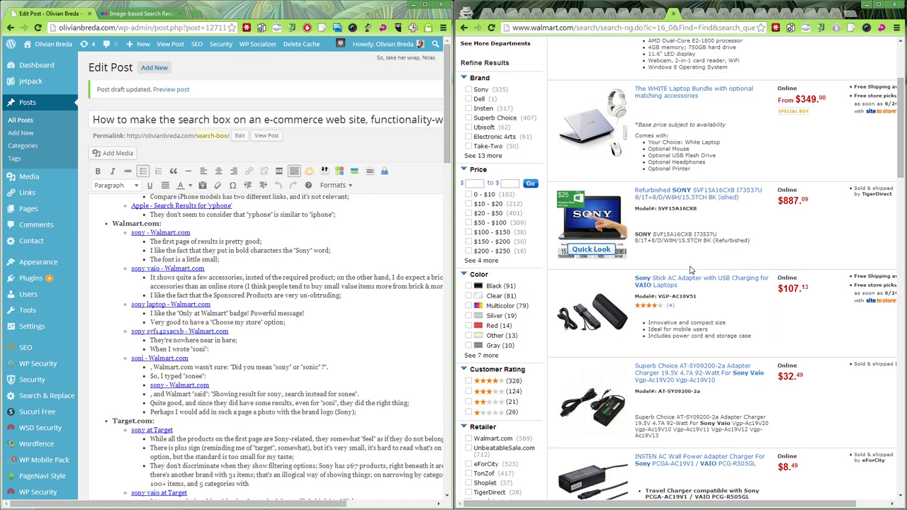
{"action": "scroll", "coordinate": [691, 270], "scroll_direction": "down", "scroll_amount": 6}
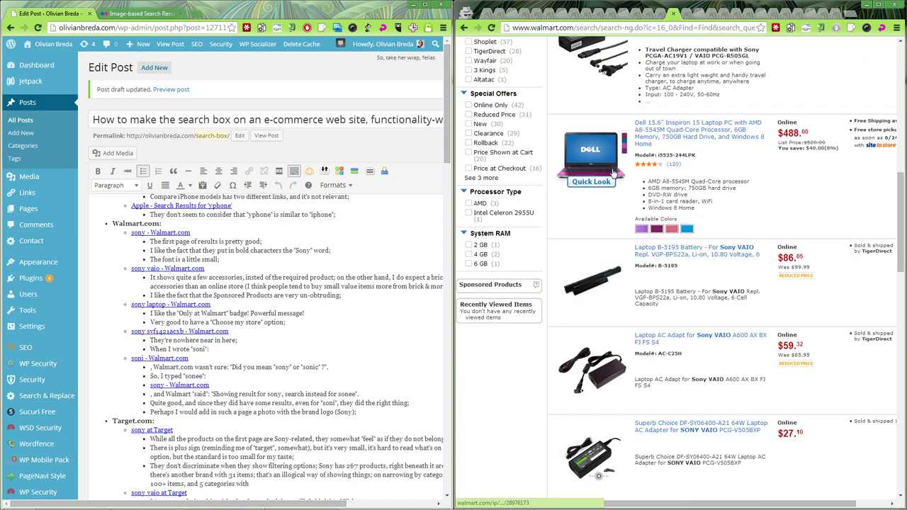
{"action": "scroll", "coordinate": [675, 215], "scroll_direction": "down", "scroll_amount": 12}
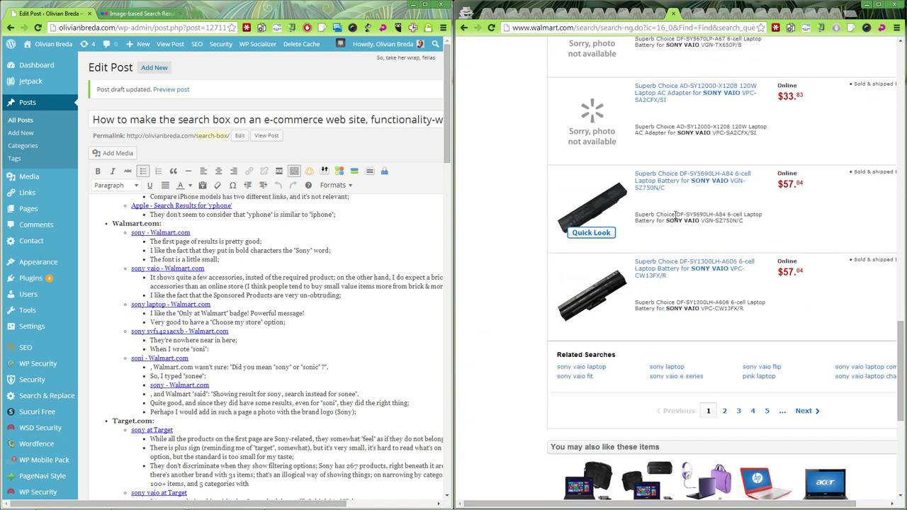
{"action": "scroll", "coordinate": [676, 215], "scroll_direction": "down", "scroll_amount": 5}
Browse pages 2 and 3 of the "sony vaio" results for actual laptops and request page 4.
{"action": "left_click", "coordinate": [724, 97]}
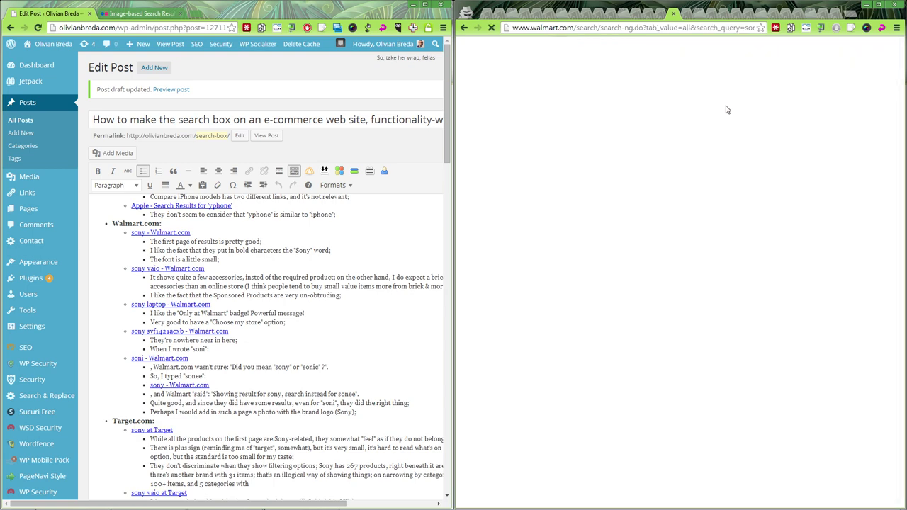
{"action": "scroll", "coordinate": [743, 175], "scroll_direction": "down", "scroll_amount": 10}
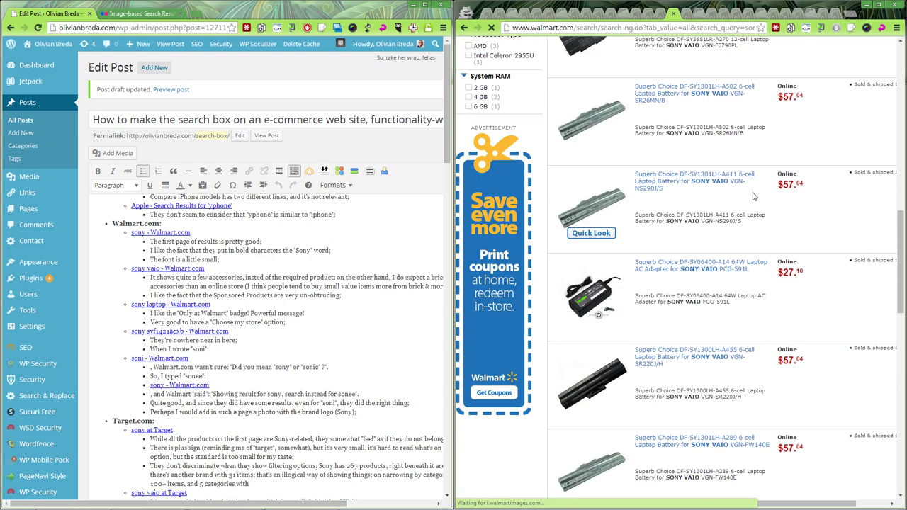
{"action": "scroll", "coordinate": [751, 205], "scroll_direction": "down", "scroll_amount": 5}
{"action": "left_click", "coordinate": [741, 222]}
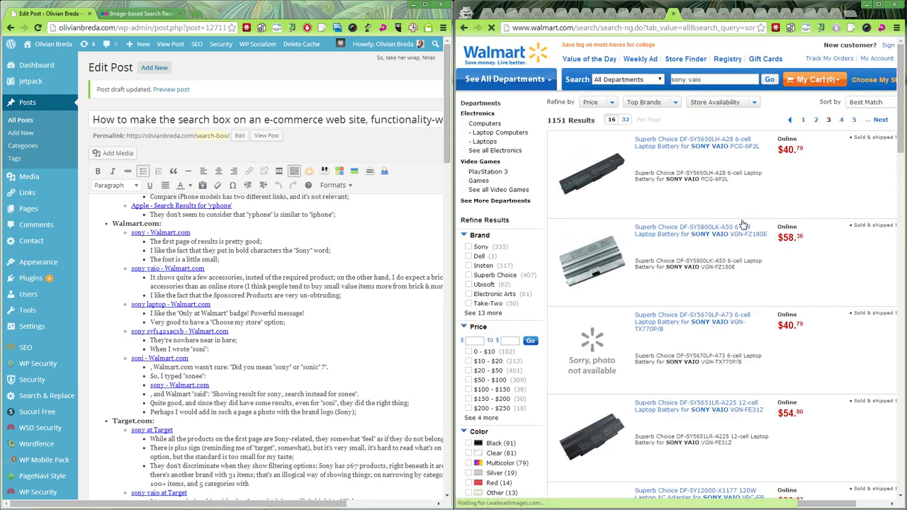
{"action": "scroll", "coordinate": [743, 224], "scroll_direction": "down", "scroll_amount": 5}
{"action": "scroll", "coordinate": [743, 224], "scroll_direction": "down", "scroll_amount": 12}
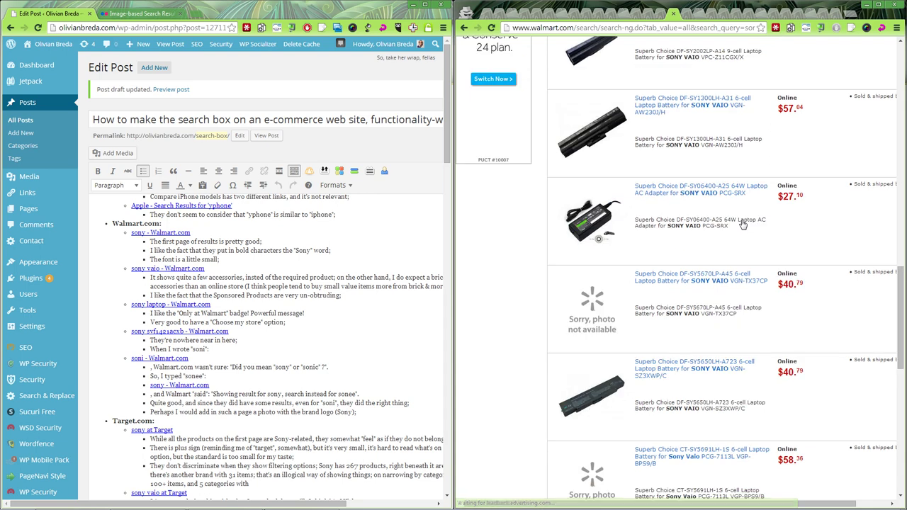
{"action": "left_click", "coordinate": [754, 191]}
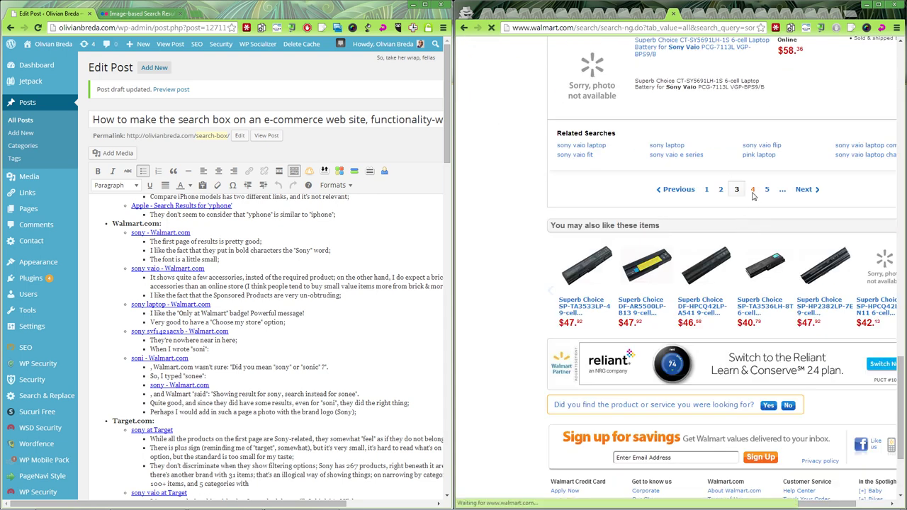
Go back to the first page of Walmart's "sony vaio" results and view its top listings.
{"action": "right_click", "coordinate": [466, 28]}
{"action": "left_click", "coordinate": [506, 41]}
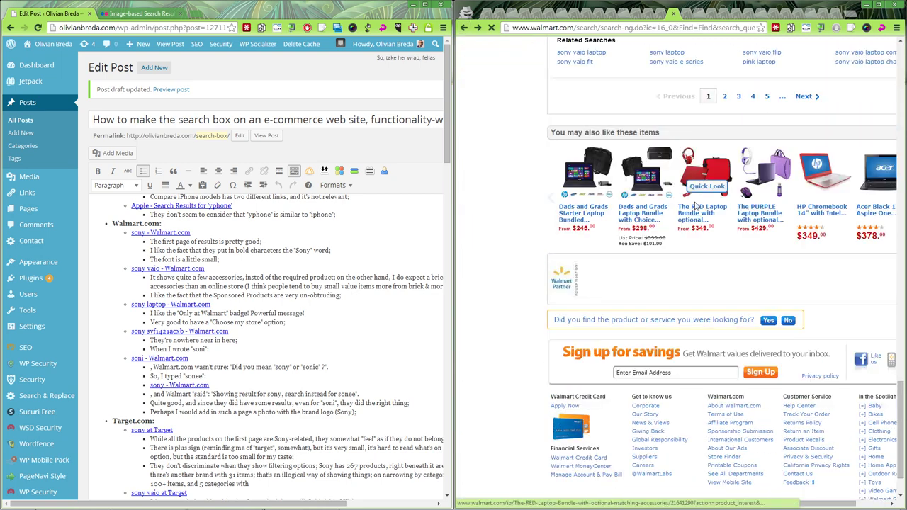
{"action": "scroll", "coordinate": [707, 190], "scroll_direction": "up", "scroll_amount": 15}
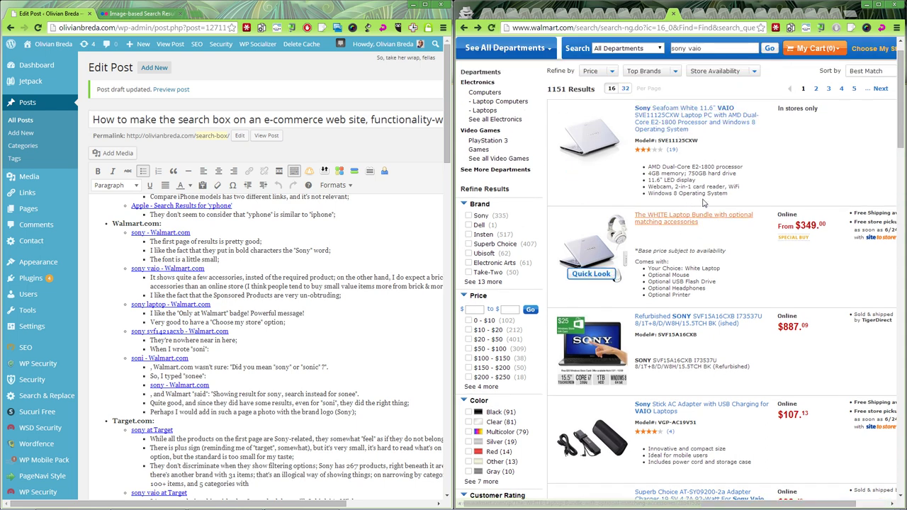
{"action": "scroll", "coordinate": [708, 145], "scroll_direction": "up", "scroll_amount": 1}
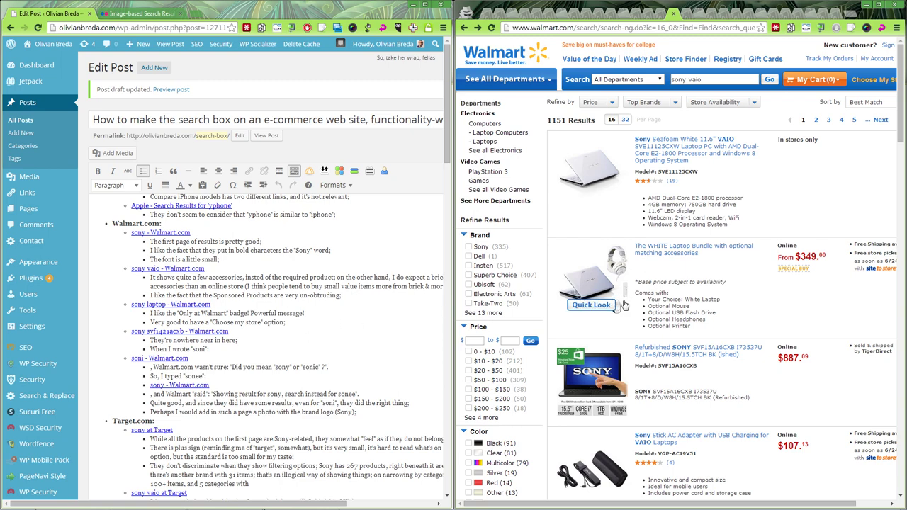
Check the area below the result filters for sponsored products, recently viewed items and advertisements.
{"action": "scroll", "coordinate": [621, 312], "scroll_direction": "down", "scroll_amount": 10}
{"action": "scroll", "coordinate": [621, 312], "scroll_direction": "down", "scroll_amount": 2}
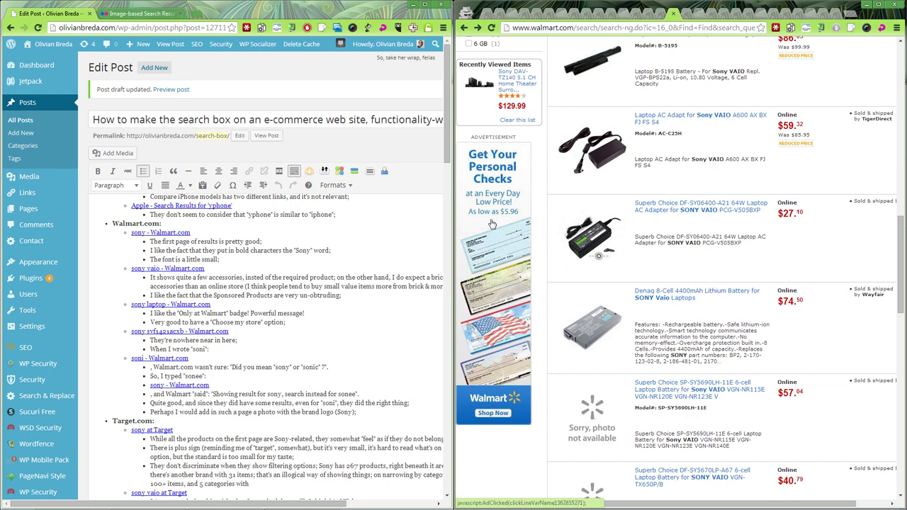
{"action": "scroll", "coordinate": [500, 262], "scroll_direction": "up", "scroll_amount": 1}
{"action": "scroll", "coordinate": [501, 261], "scroll_direction": "down", "scroll_amount": 3}
{"action": "scroll", "coordinate": [501, 261], "scroll_direction": "up", "scroll_amount": 4}
View the "sony vaio" results in a maximized browser window and restore the window to half width.
{"action": "mouse_move", "coordinate": [499, 202]}
{"action": "scroll", "coordinate": [499, 201], "scroll_direction": "up", "scroll_amount": 10}
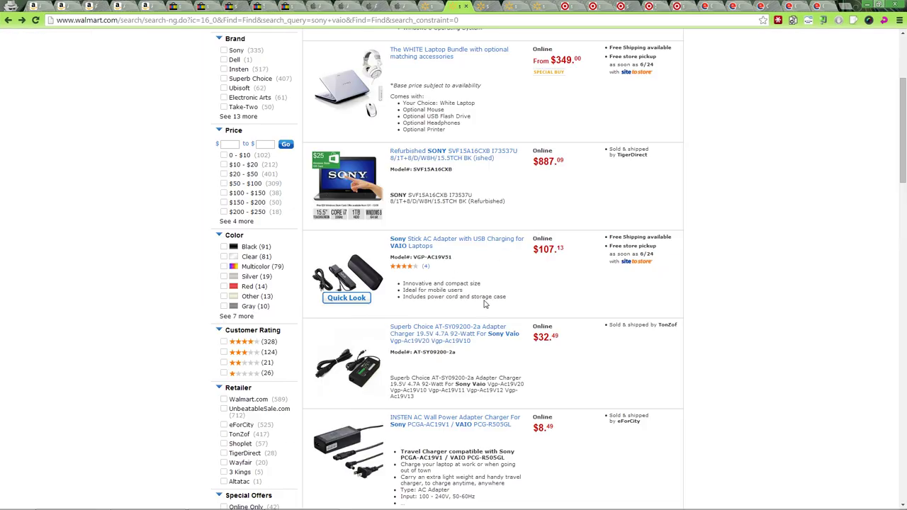
{"action": "scroll", "coordinate": [486, 304], "scroll_direction": "up", "scroll_amount": 3}
{"action": "scroll", "coordinate": [487, 304], "scroll_direction": "down", "scroll_amount": 9}
{"action": "scroll", "coordinate": [486, 304], "scroll_direction": "down", "scroll_amount": 5}
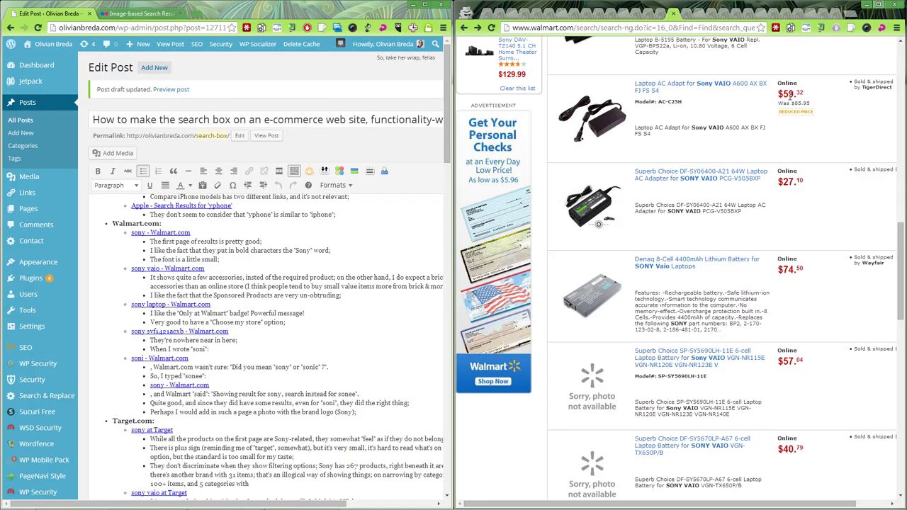
{"action": "left_click", "coordinate": [883, 7]}
Recheck the "sony vaio" listings and the advertising beside them from the first result down to the batteries.
{"action": "scroll", "coordinate": [748, 158], "scroll_direction": "up", "scroll_amount": 10}
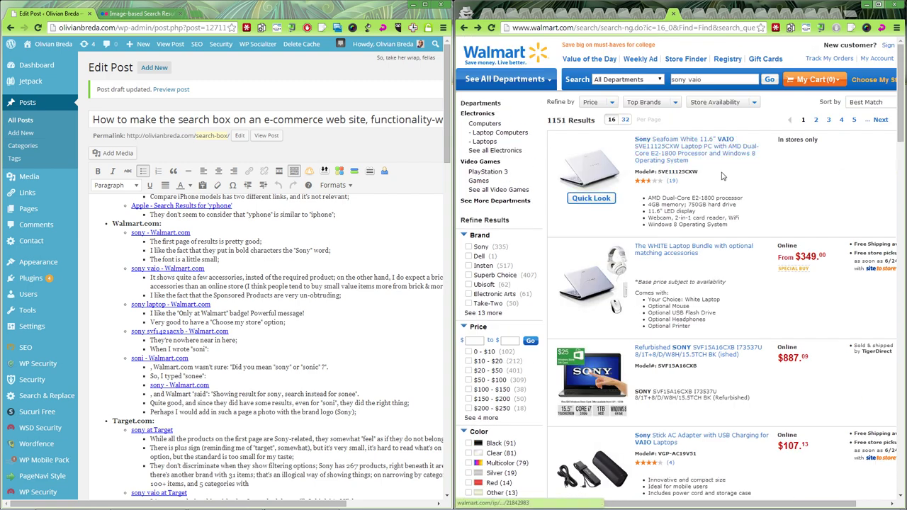
{"action": "scroll", "coordinate": [507, 135], "scroll_direction": "down", "scroll_amount": 15}
{"action": "scroll", "coordinate": [511, 155], "scroll_direction": "up", "scroll_amount": 2}
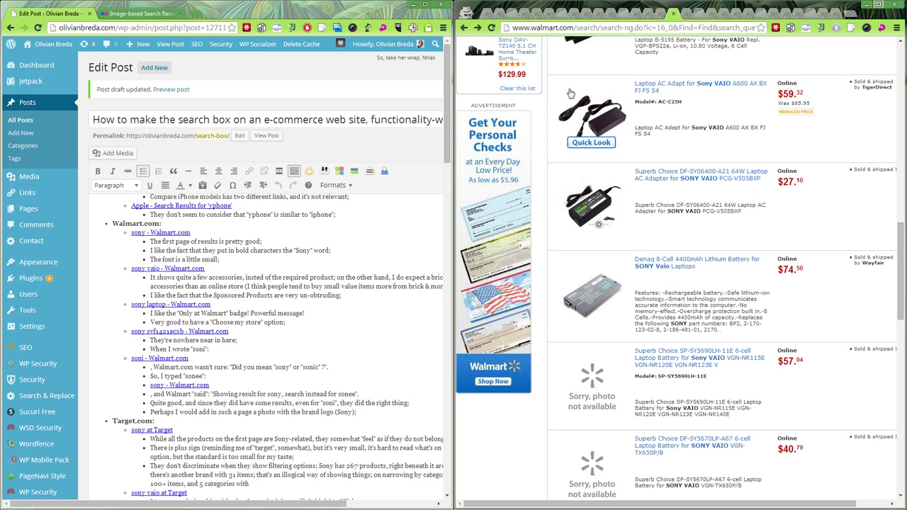
Switch to Walmart's "sony laptop" results, highlight the post's "sony vaio" notes and inspect the HP laptop's "Only at Walmart" badge.
{"action": "key", "text": "alt+Left"}
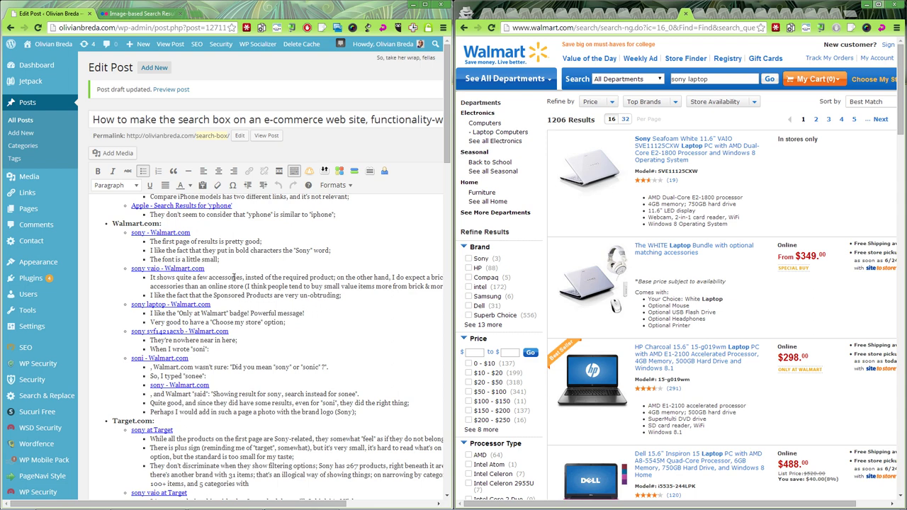
{"action": "left_click_drag", "start_coordinate": [228, 279], "coordinate": [212, 305]}
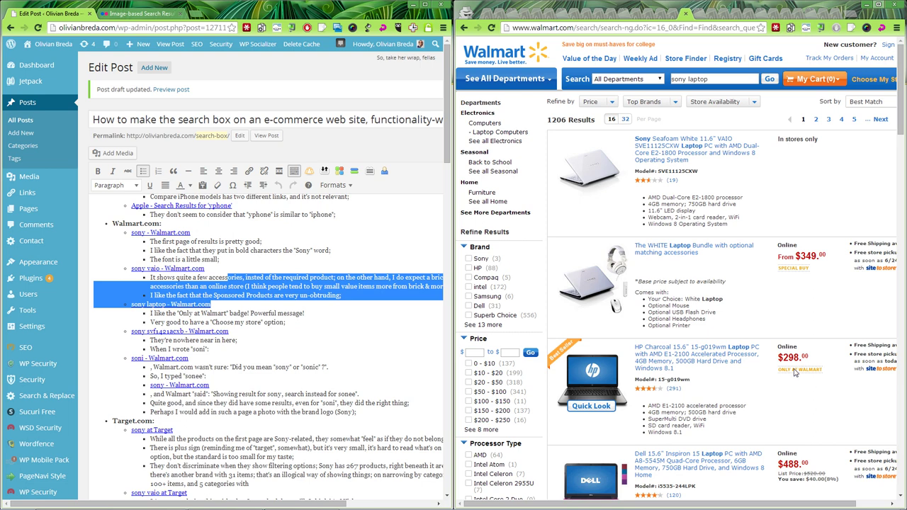
{"action": "left_click", "coordinate": [834, 374]}
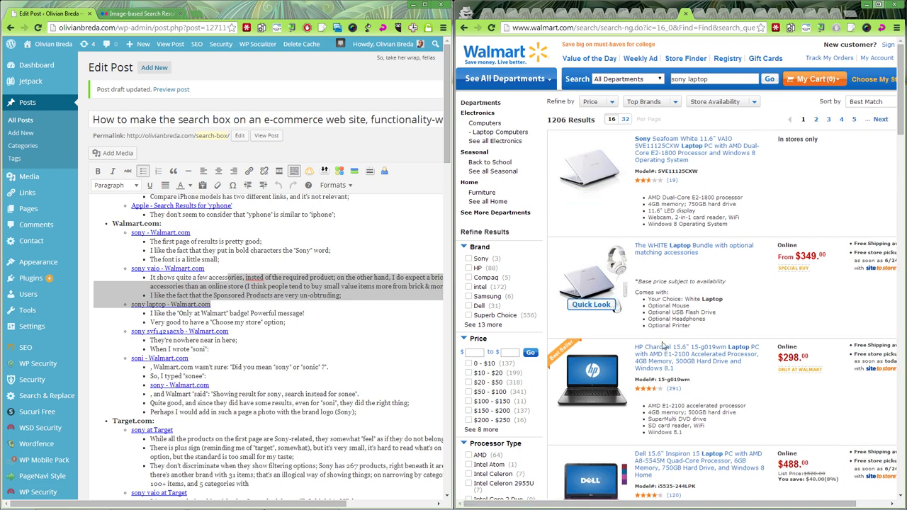
Check the "Choose My Store" option on Walmart's "sony laptop" results and undo the accidental text move in the post.
{"action": "scroll", "coordinate": [816, 170], "scroll_direction": "right", "scroll_amount": 1}
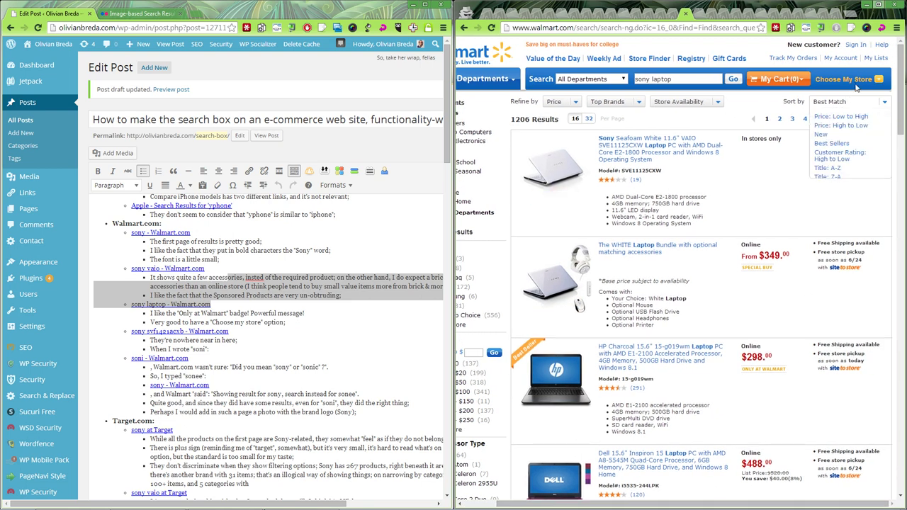
{"action": "mouse_move", "coordinate": [850, 79]}
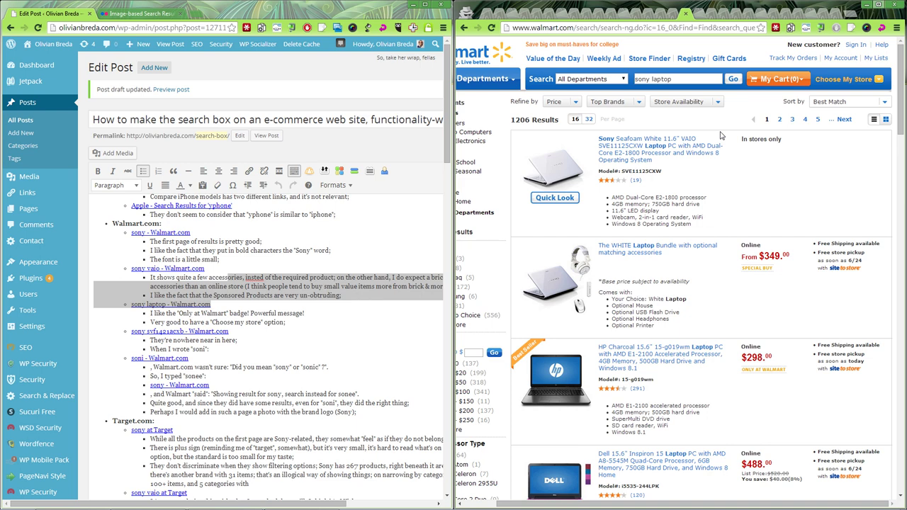
{"action": "left_click", "coordinate": [849, 102]}
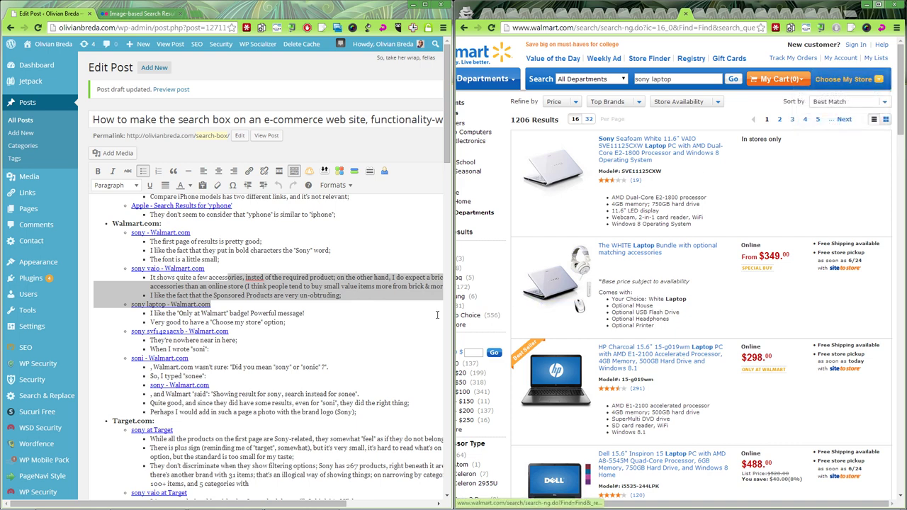
{"action": "left_click_drag", "start_coordinate": [291, 296], "coordinate": [288, 309]}
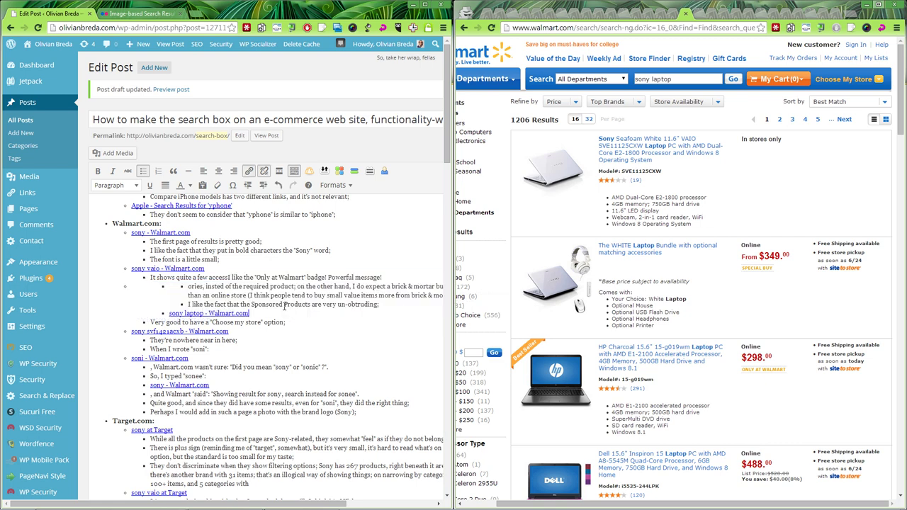
{"action": "key", "text": "ctrl+z"}
Switch to Walmart's "Sony SVF1421ACXB" results and examine the first page of listings for the requested laptop model.
{"action": "left_click", "coordinate": [698, 14]}
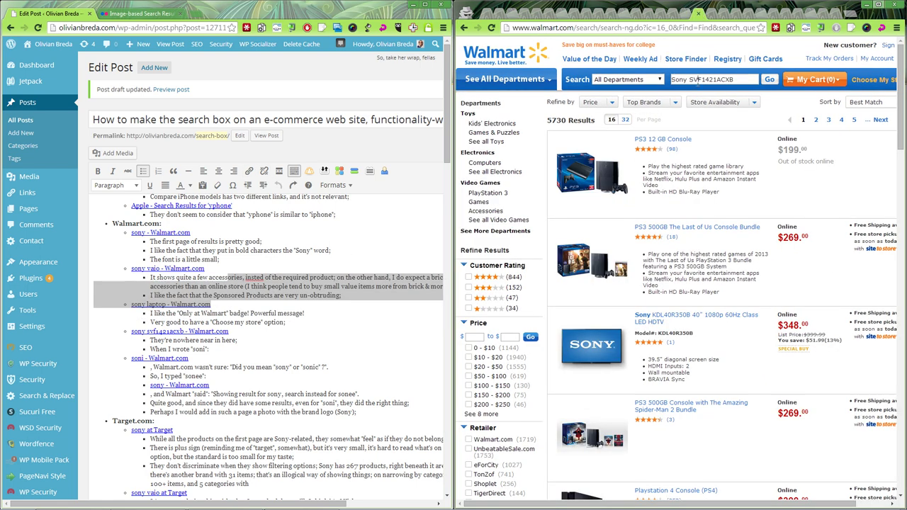
{"action": "scroll", "coordinate": [698, 294], "scroll_direction": "down", "scroll_amount": 2}
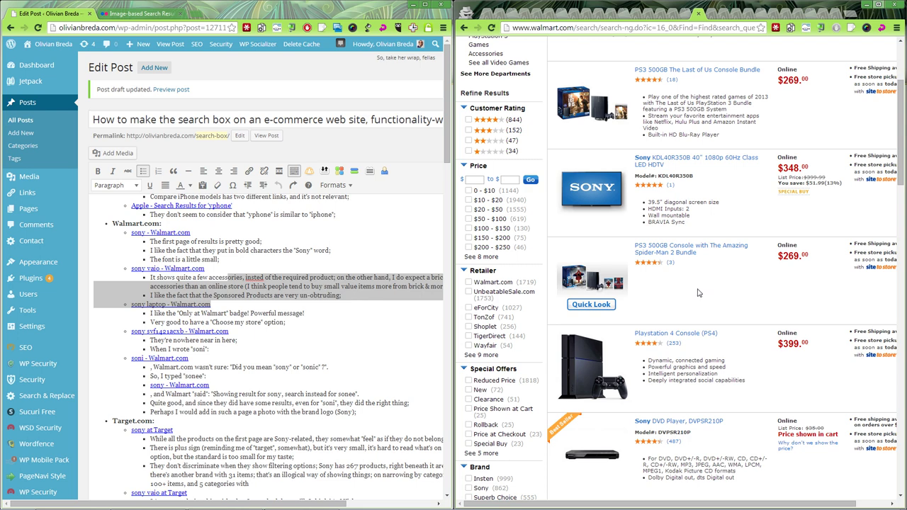
{"action": "scroll", "coordinate": [698, 293], "scroll_direction": "up", "scroll_amount": 3}
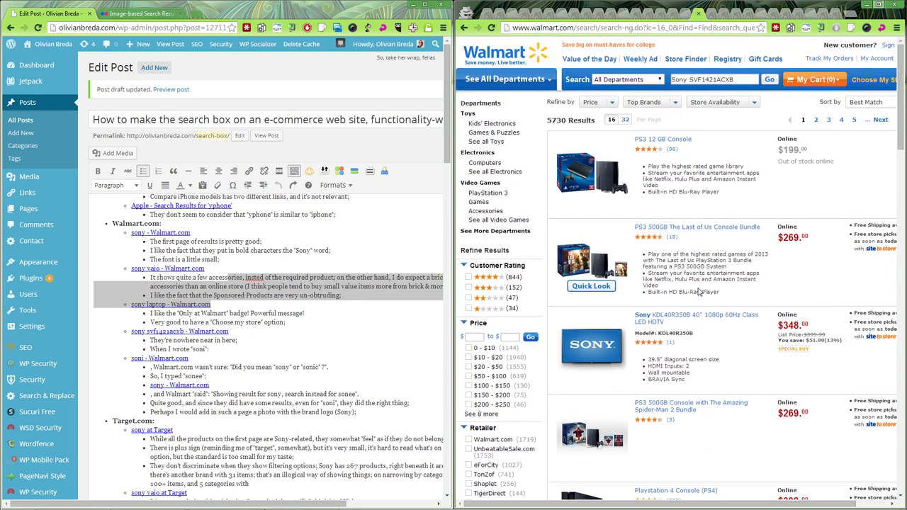
{"action": "scroll", "coordinate": [740, 253], "scroll_direction": "down", "scroll_amount": 1}
{"action": "scroll", "coordinate": [739, 253], "scroll_direction": "down", "scroll_amount": 3}
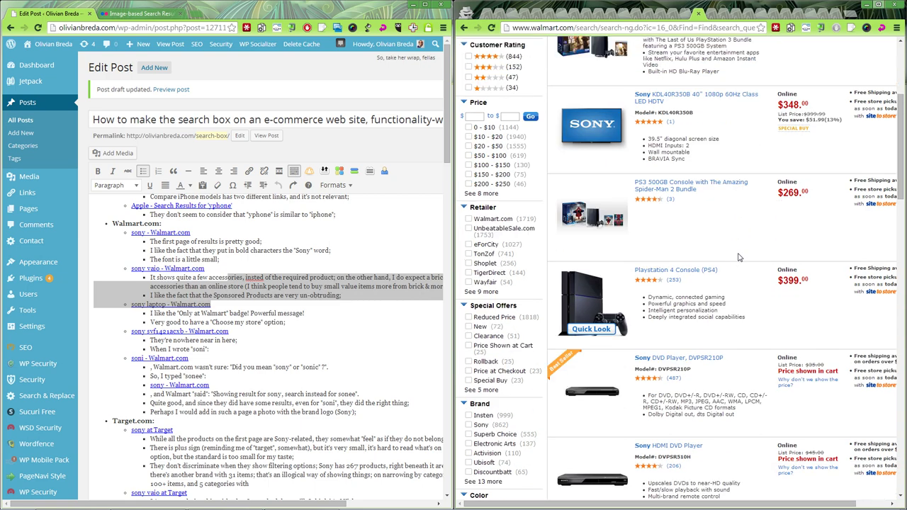
{"action": "scroll", "coordinate": [760, 291], "scroll_direction": "down", "scroll_amount": 8}
{"action": "scroll", "coordinate": [760, 291], "scroll_direction": "up", "scroll_amount": 12}
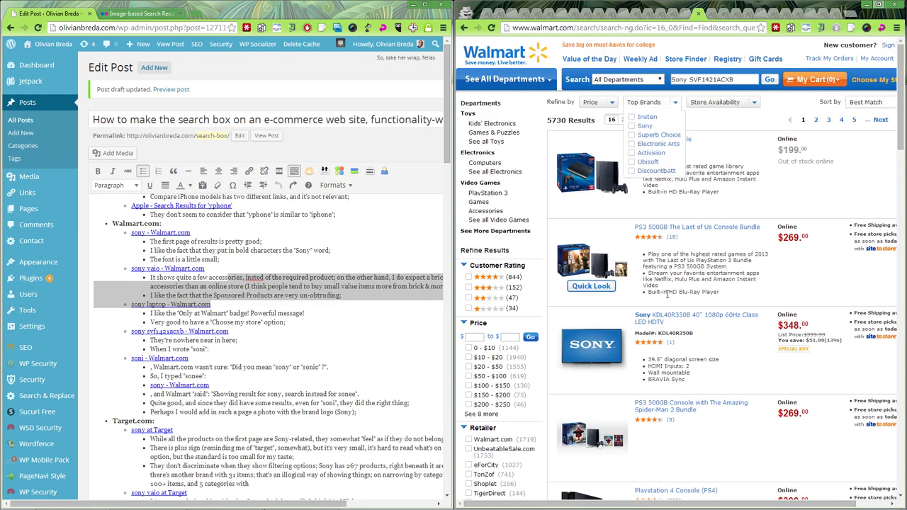
{"action": "scroll", "coordinate": [716, 291], "scroll_direction": "down", "scroll_amount": 15}
{"action": "scroll", "coordinate": [716, 290], "scroll_direction": "up", "scroll_amount": 1}
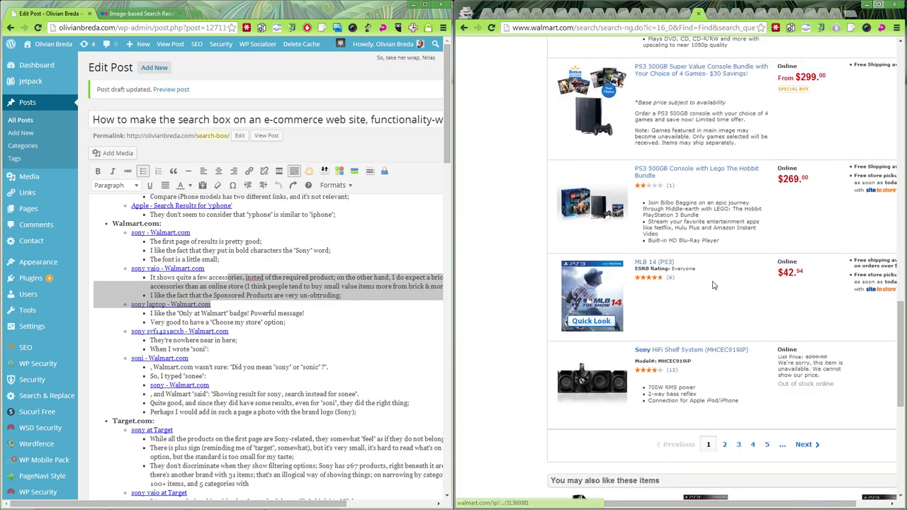
{"action": "scroll", "coordinate": [714, 286], "scroll_direction": "up", "scroll_amount": 5}
{"action": "scroll", "coordinate": [715, 285], "scroll_direction": "up", "scroll_amount": 10}
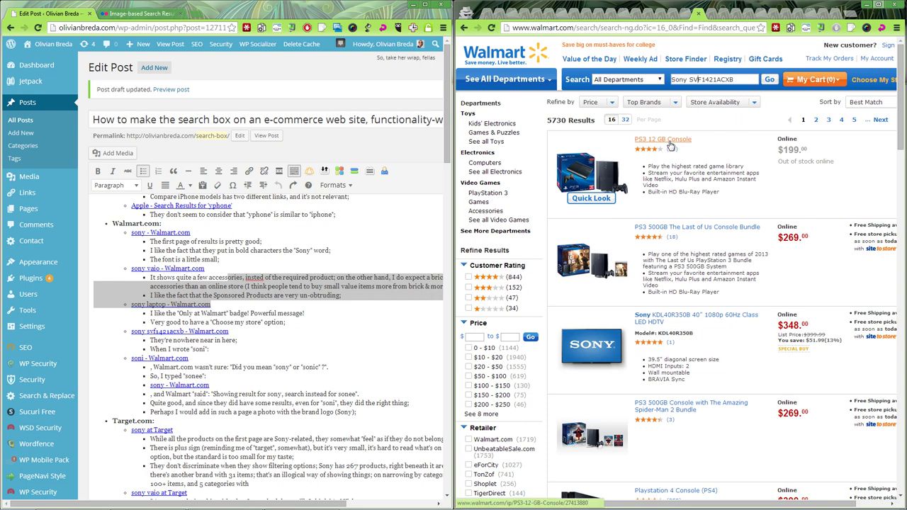
Highlight the query "Sony SVF1421ACXB" and its model number in Walmart's search box.
{"action": "triple_click", "coordinate": [677, 79]}
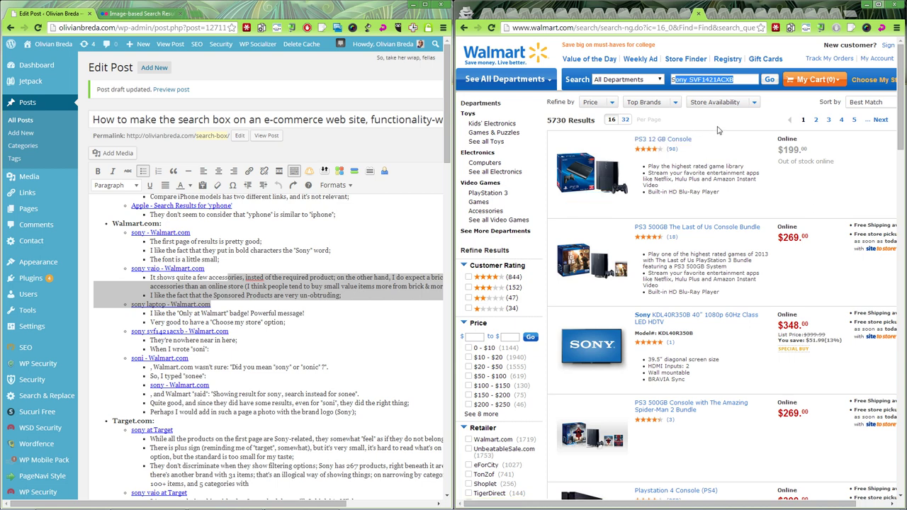
{"action": "left_click", "coordinate": [722, 103]}
{"action": "left_click", "coordinate": [735, 79]}
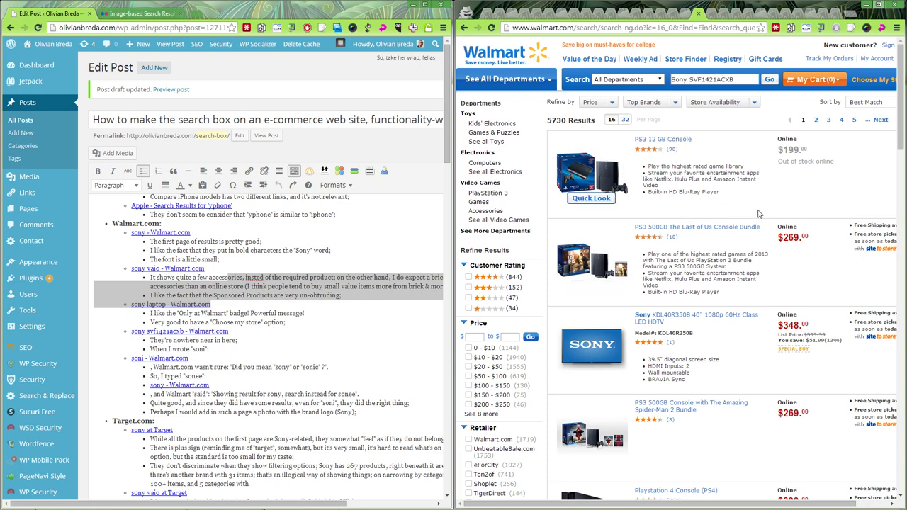
{"action": "triple_click", "coordinate": [726, 81]}
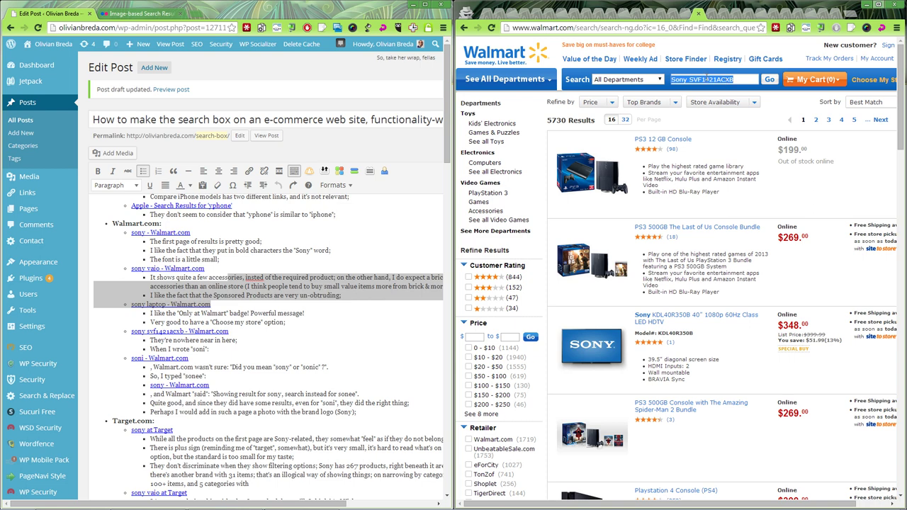
{"action": "left_click", "coordinate": [706, 79]}
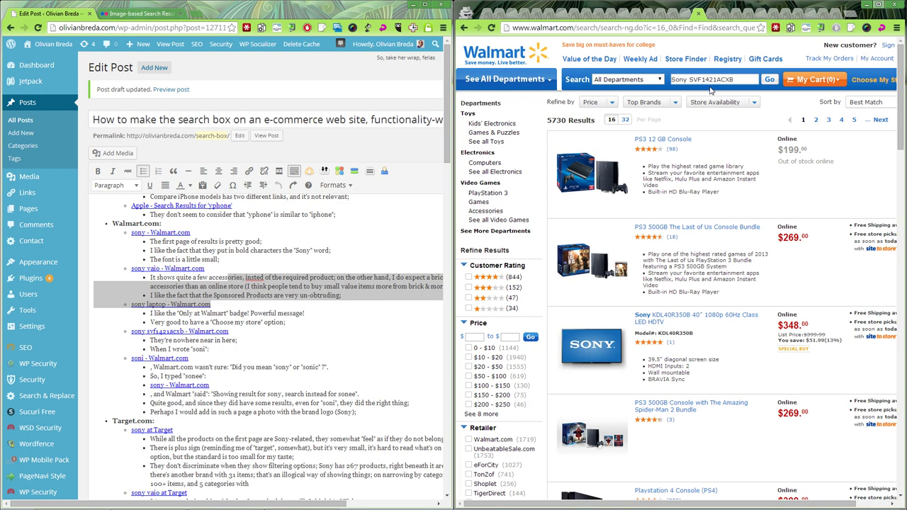
{"action": "left_click_drag", "start_coordinate": [695, 80], "coordinate": [735, 79]}
{"action": "left_click", "coordinate": [702, 80]}
{"action": "type", "text": "-"}
Go back from Walmart's "sonee" search to the "soni" results and highlight the "Did you mean" suggestion and the query.
{"action": "key", "text": "alt+Left"}
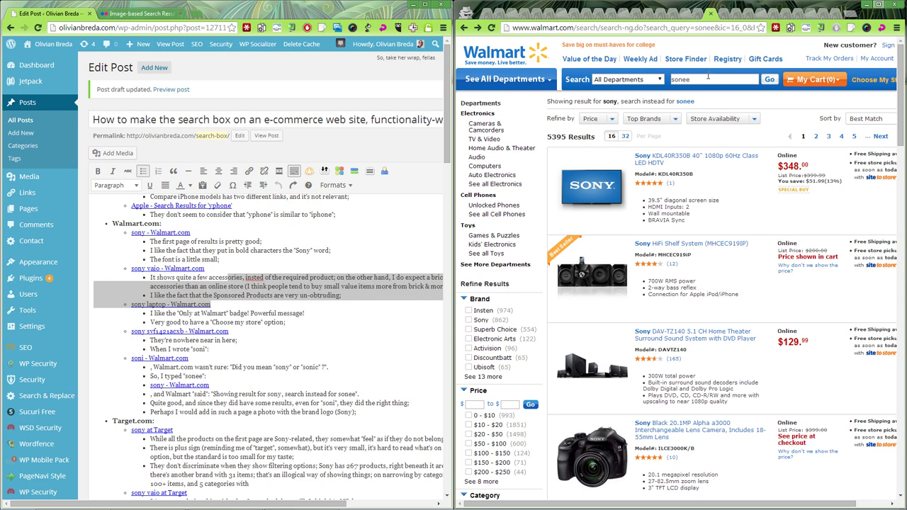
{"action": "left_click", "coordinate": [465, 28]}
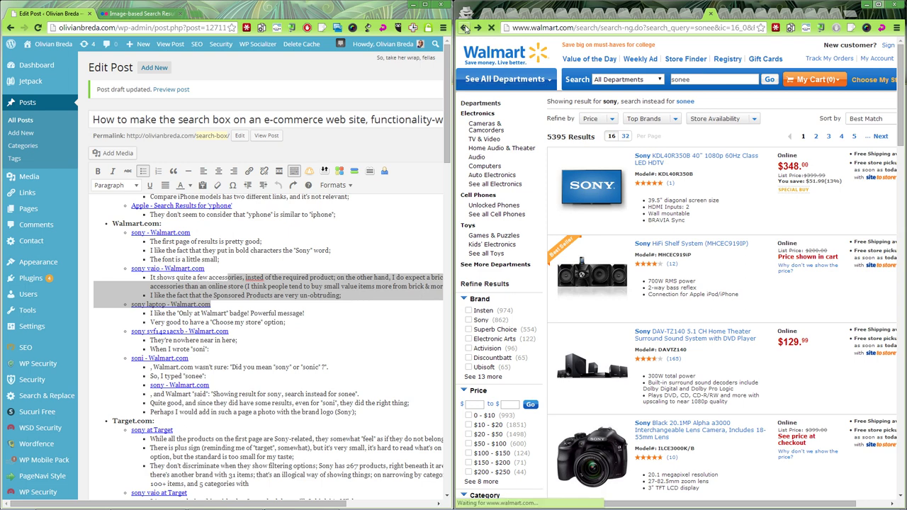
{"action": "left_click", "coordinate": [465, 28]}
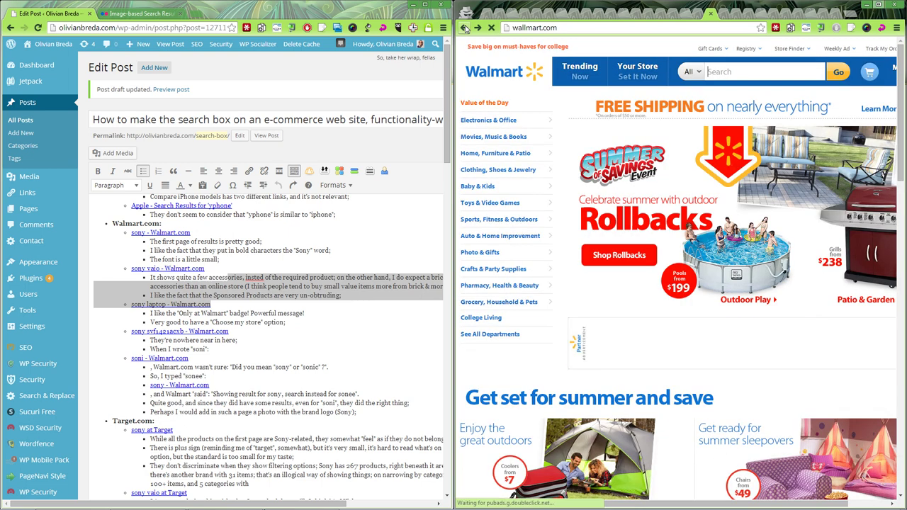
{"action": "left_click", "coordinate": [465, 28]}
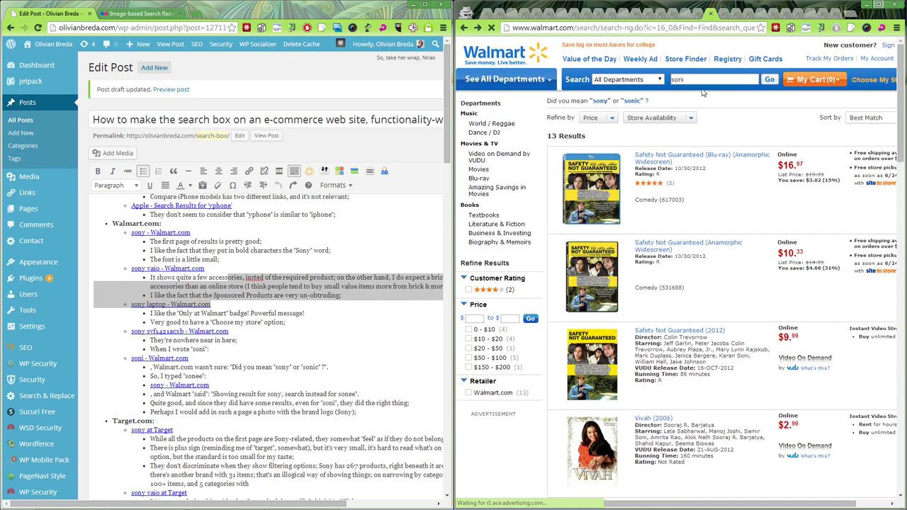
{"action": "left_click_drag", "start_coordinate": [546, 101], "coordinate": [674, 103]}
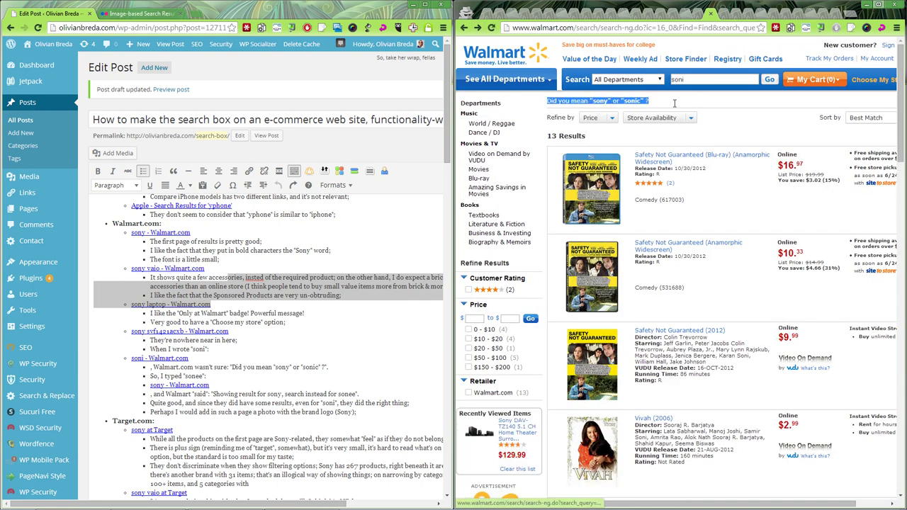
{"action": "left_click", "coordinate": [674, 106]}
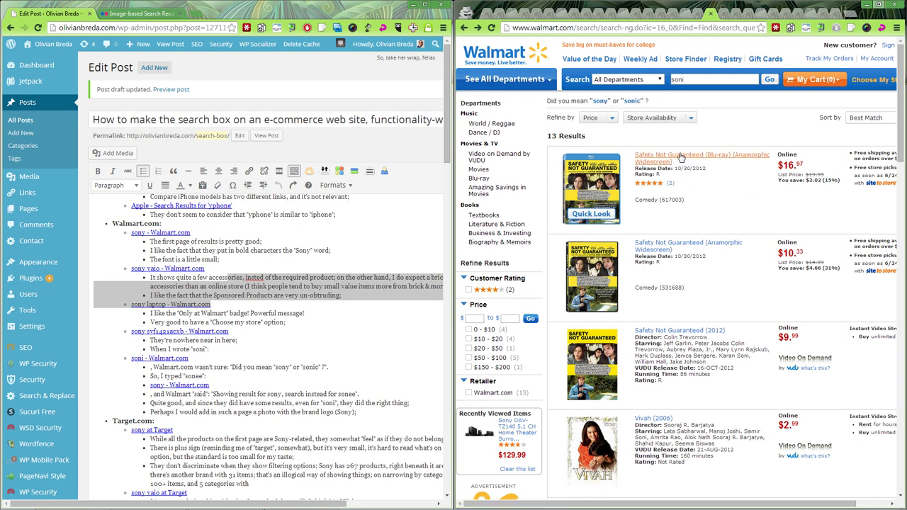
{"action": "double_click", "coordinate": [674, 81]}
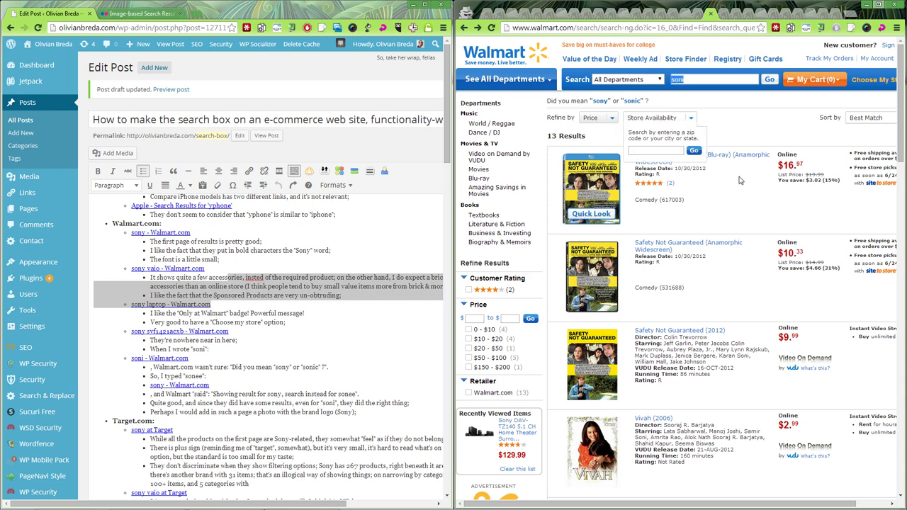
Inspect the "soni" listings and highlight the matching word in the book author and film cast credits.
{"action": "left_click_drag", "start_coordinate": [620, 502], "coordinate": [686, 505]}
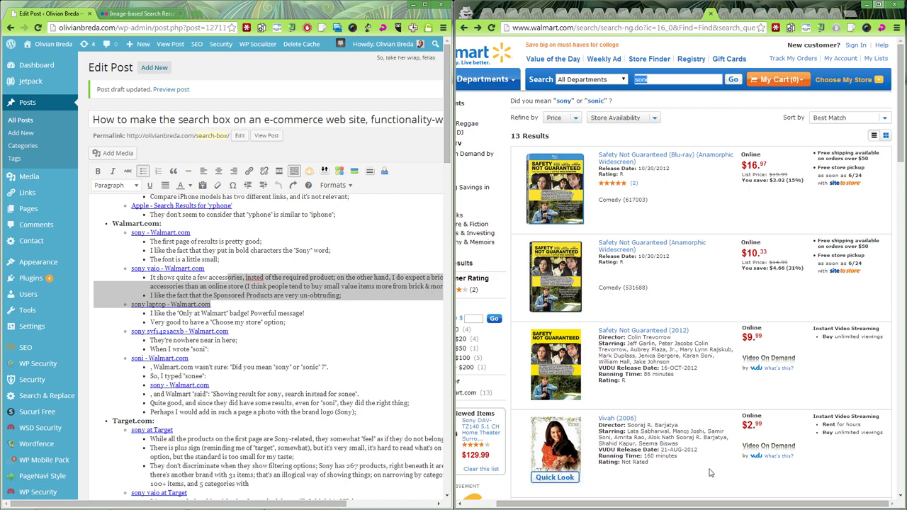
{"action": "scroll", "coordinate": [724, 455], "scroll_direction": "down", "scroll_amount": 2}
{"action": "scroll", "coordinate": [724, 455], "scroll_direction": "down", "scroll_amount": 1}
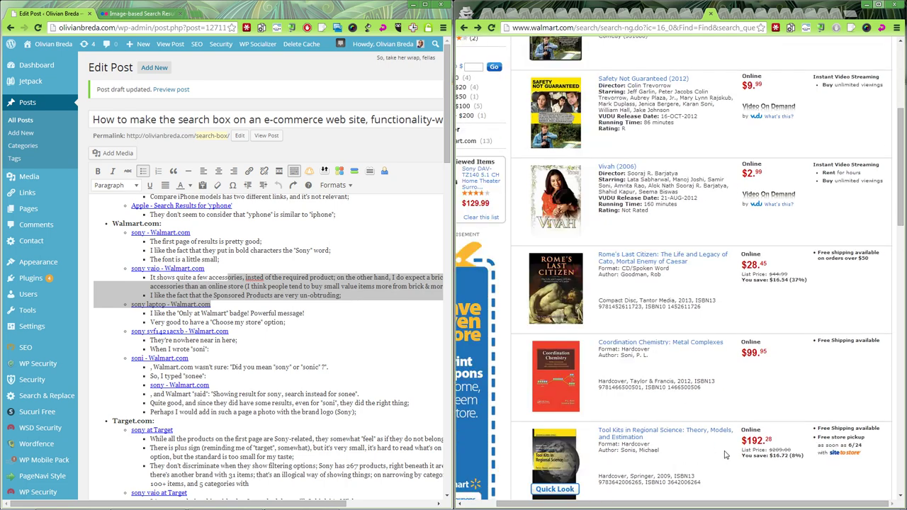
{"action": "double_click", "coordinate": [627, 356]}
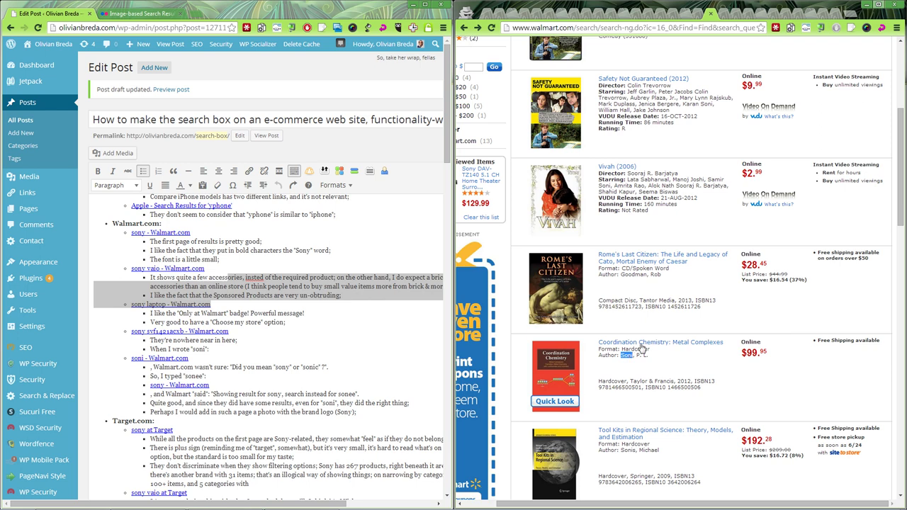
{"action": "double_click", "coordinate": [605, 185]}
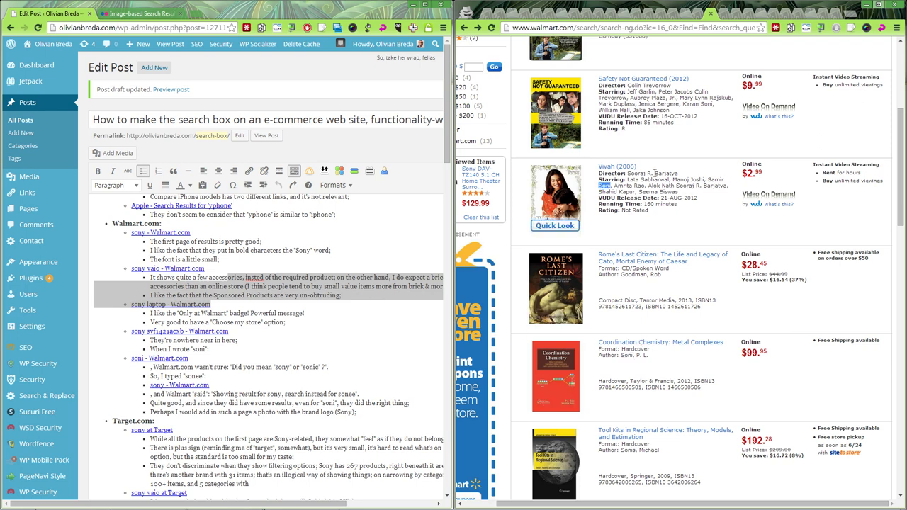
{"action": "double_click", "coordinate": [706, 105]}
{"action": "scroll", "coordinate": [707, 105], "scroll_direction": "up", "scroll_amount": 3}
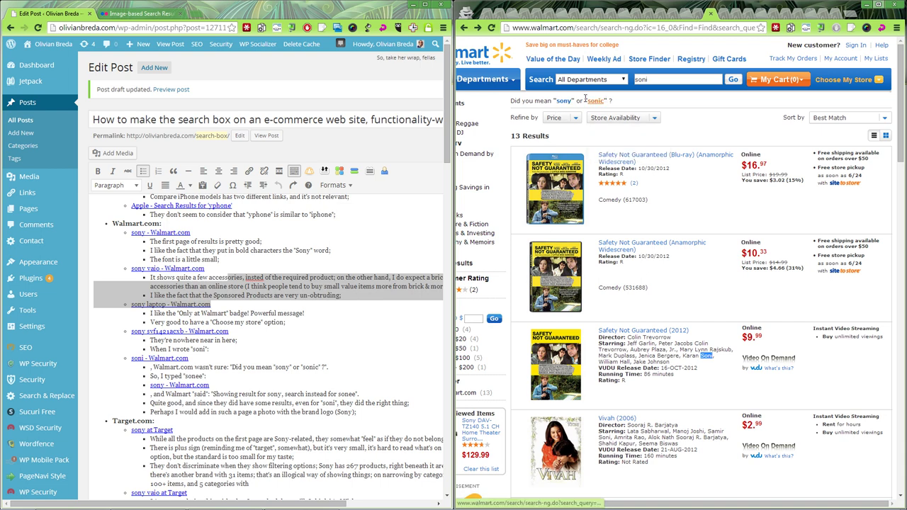
Compare Walmart's corrected "sonee" results with the literal "sonee" search and highlight "for sony" in the correction notice.
{"action": "left_click", "coordinate": [478, 28]}
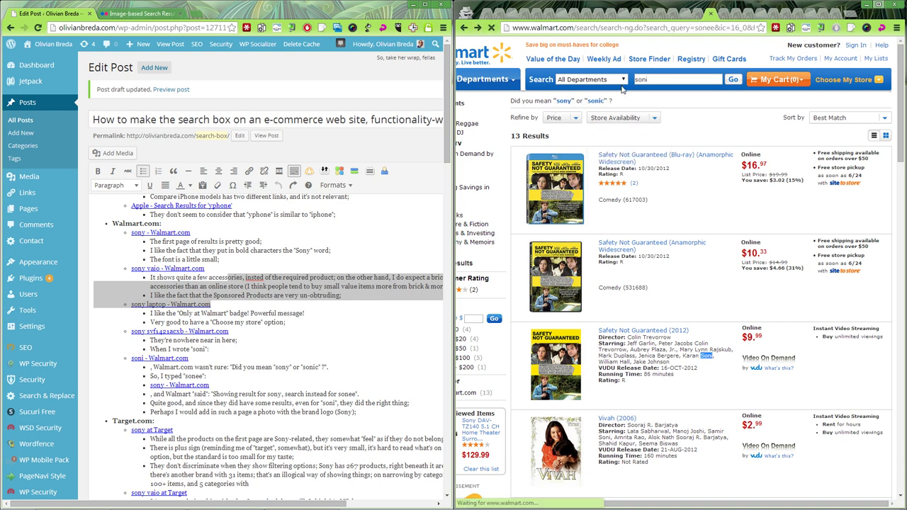
{"action": "left_click", "coordinate": [686, 102]}
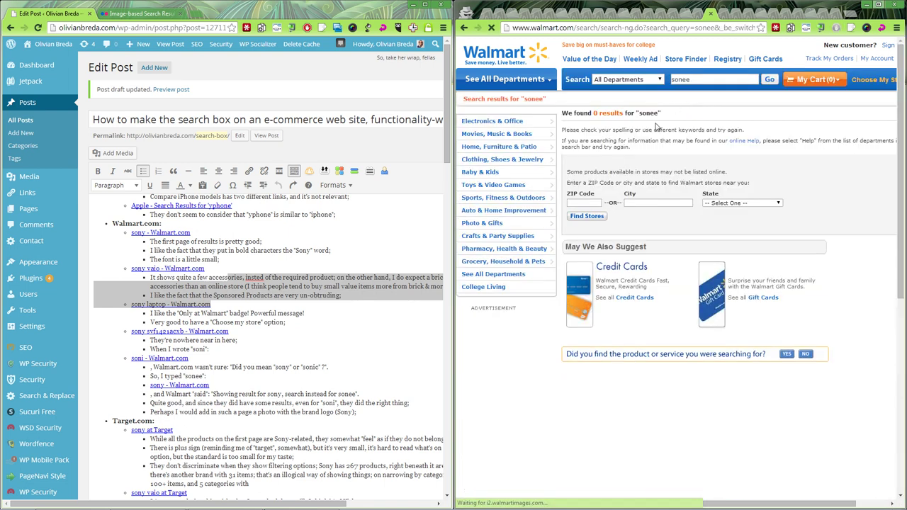
{"action": "left_click", "coordinate": [464, 29]}
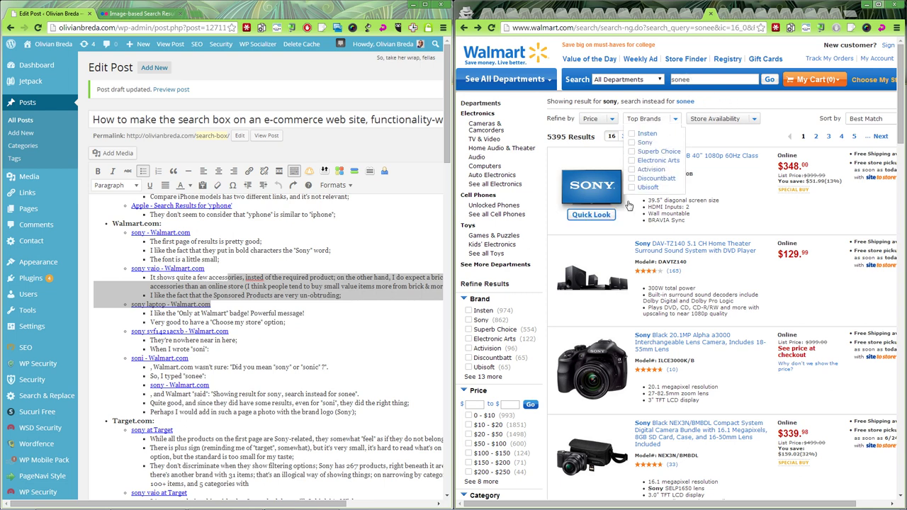
{"action": "left_click_drag", "start_coordinate": [616, 102], "coordinate": [595, 102]}
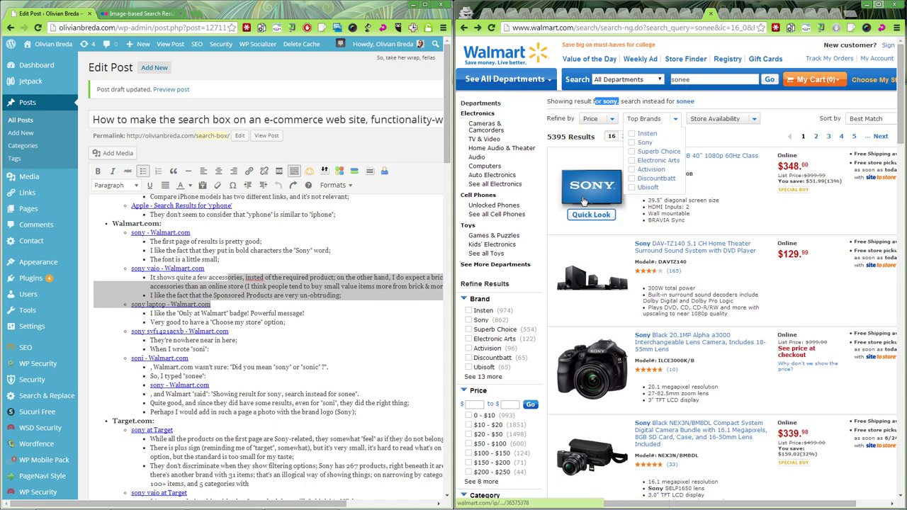
Scan the corrected "sonee" listings from top to bottom and switch to Target's "sony" results.
{"action": "scroll", "coordinate": [590, 364], "scroll_direction": "down", "scroll_amount": 10}
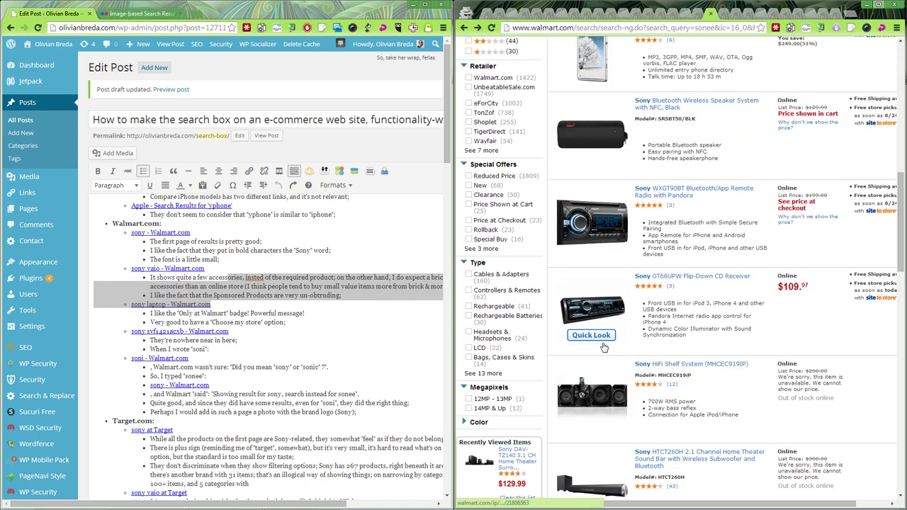
{"action": "scroll", "coordinate": [599, 343], "scroll_direction": "down", "scroll_amount": 3}
{"action": "scroll", "coordinate": [610, 369], "scroll_direction": "up", "scroll_amount": 6}
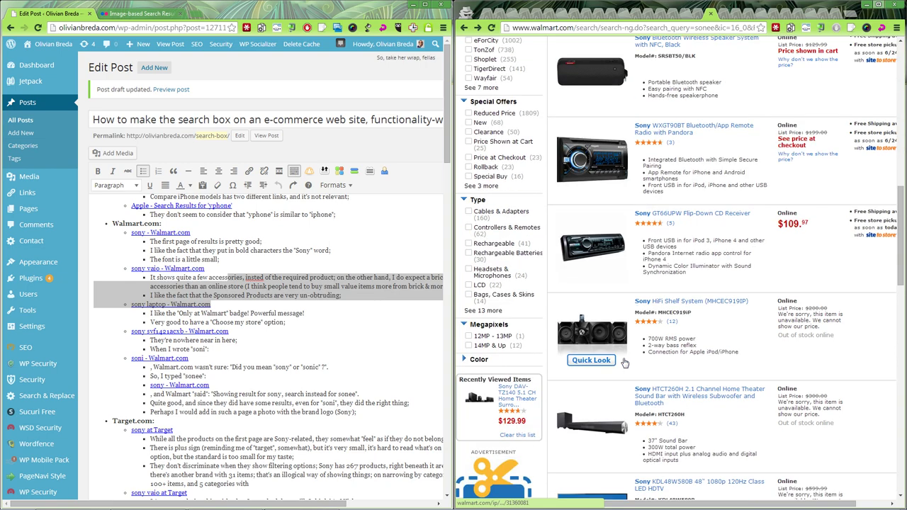
{"action": "scroll", "coordinate": [626, 362], "scroll_direction": "up", "scroll_amount": 6}
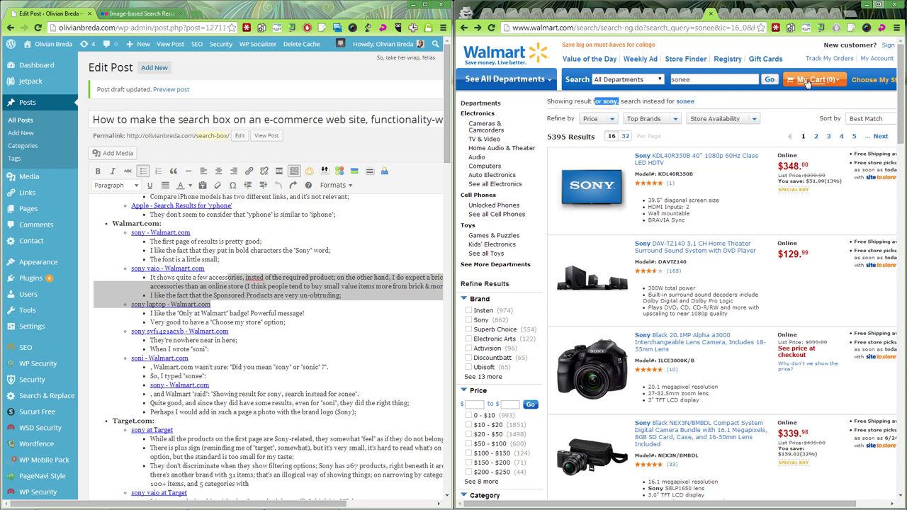
{"action": "left_click", "coordinate": [724, 15]}
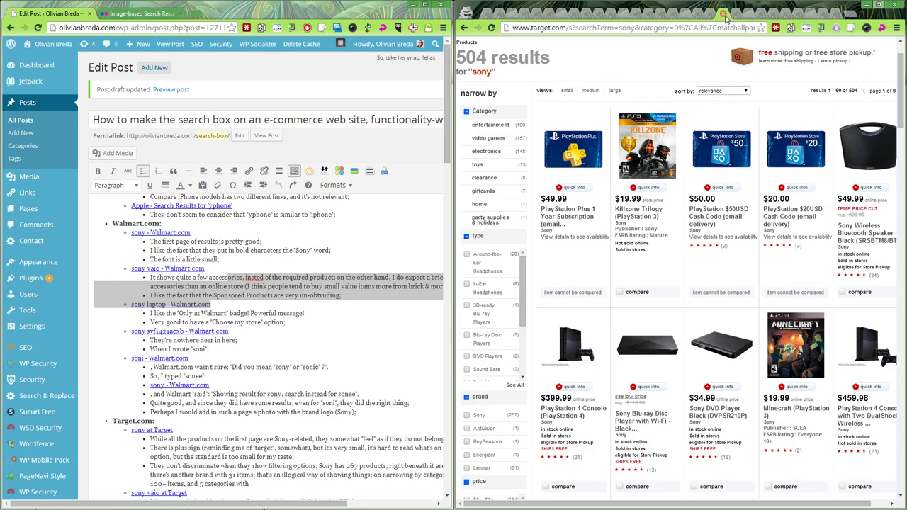
Place the cursor at "sony at Target" in the draft and bring the Target.com notes into view.
{"action": "left_click", "coordinate": [229, 430]}
{"action": "scroll", "coordinate": [252, 416], "scroll_direction": "down", "scroll_amount": 3}
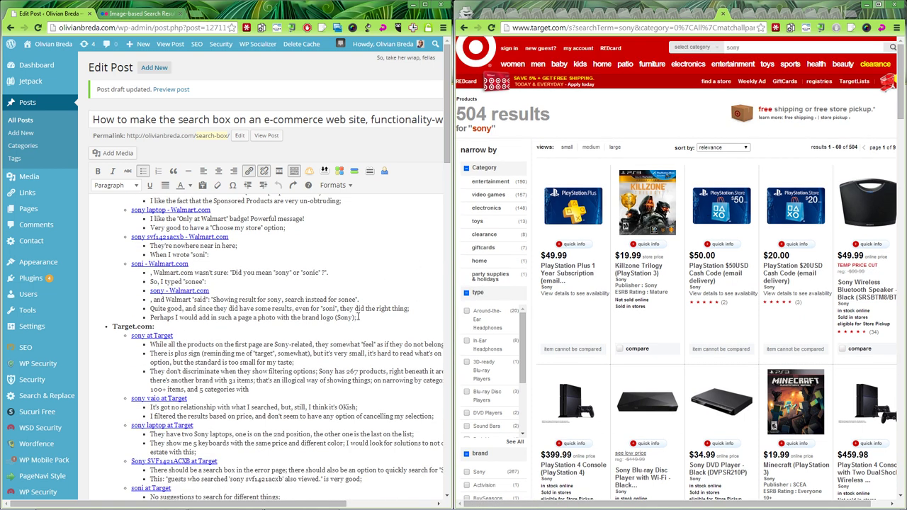
{"action": "scroll", "coordinate": [358, 317], "scroll_direction": "down", "scroll_amount": 1}
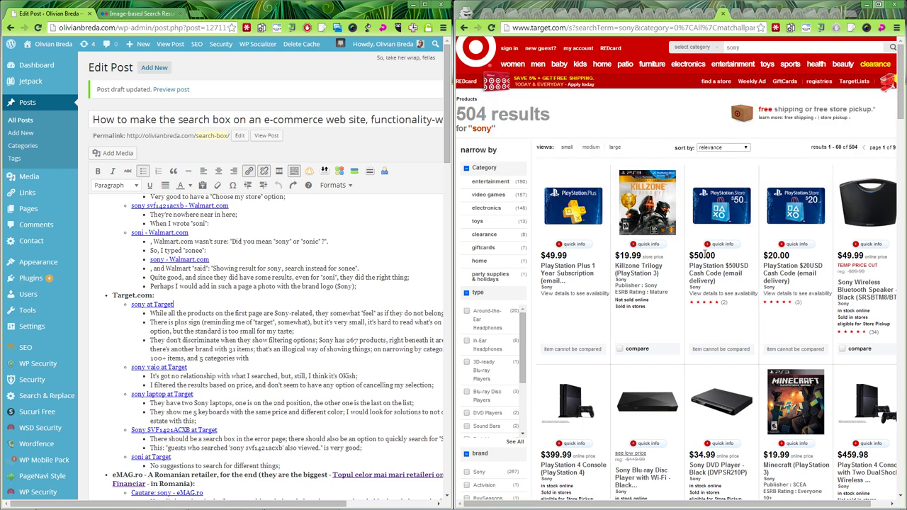
Scan Target's "sony" listings down to the end of the first results page.
{"action": "scroll", "coordinate": [718, 258], "scroll_direction": "down", "scroll_amount": 2}
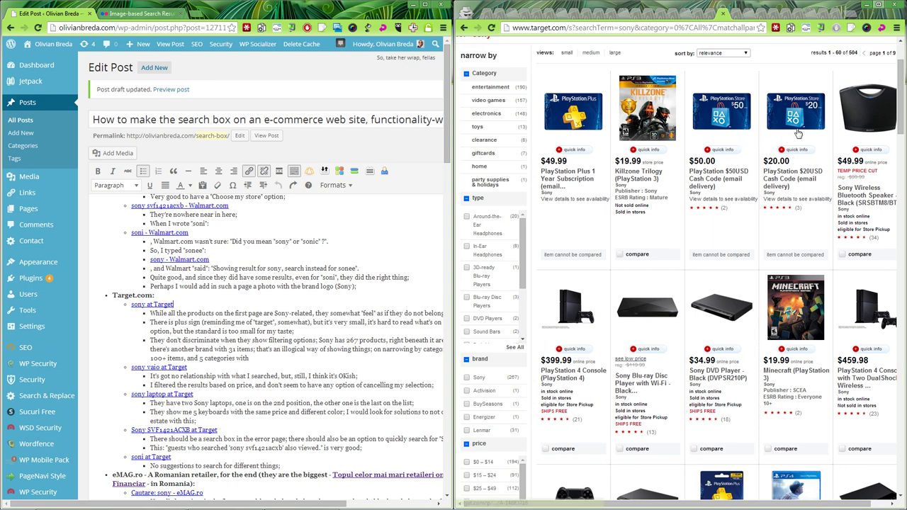
{"action": "scroll", "coordinate": [863, 204], "scroll_direction": "down", "scroll_amount": 10}
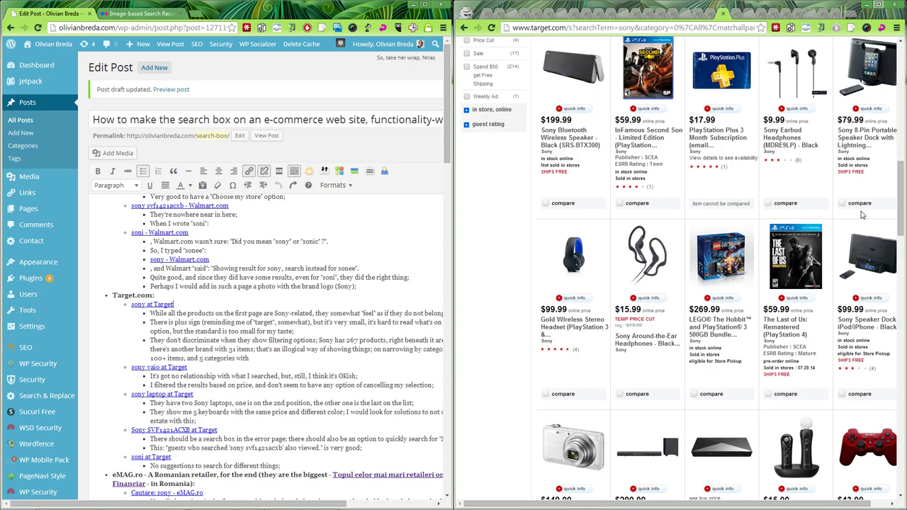
{"action": "scroll", "coordinate": [862, 215], "scroll_direction": "down", "scroll_amount": 5}
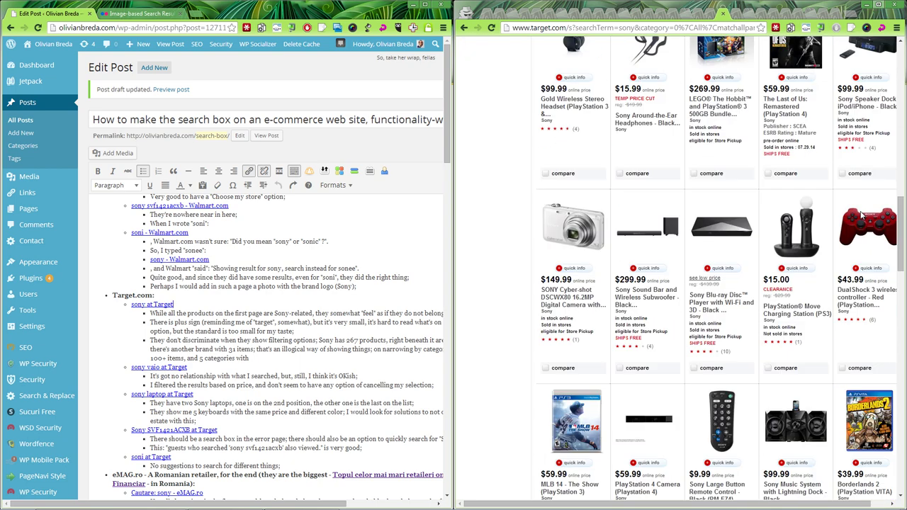
{"action": "scroll", "coordinate": [754, 266], "scroll_direction": "down", "scroll_amount": 3}
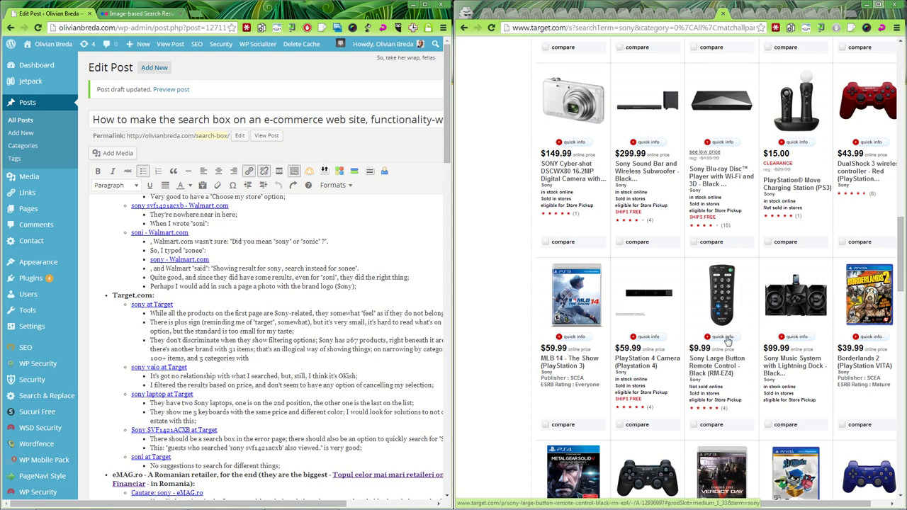
{"action": "scroll", "coordinate": [737, 321], "scroll_direction": "down", "scroll_amount": 6}
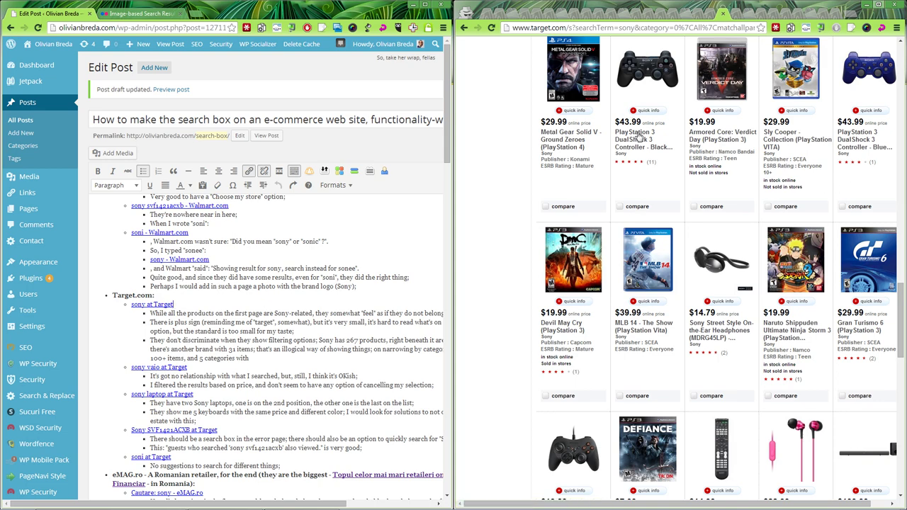
{"action": "scroll", "coordinate": [692, 241], "scroll_direction": "down", "scroll_amount": 2}
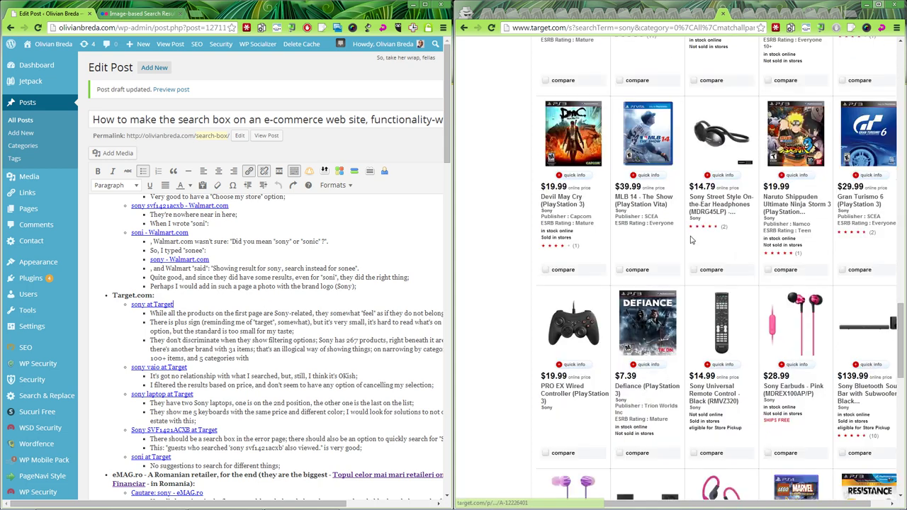
{"action": "scroll", "coordinate": [693, 241], "scroll_direction": "down", "scroll_amount": 3}
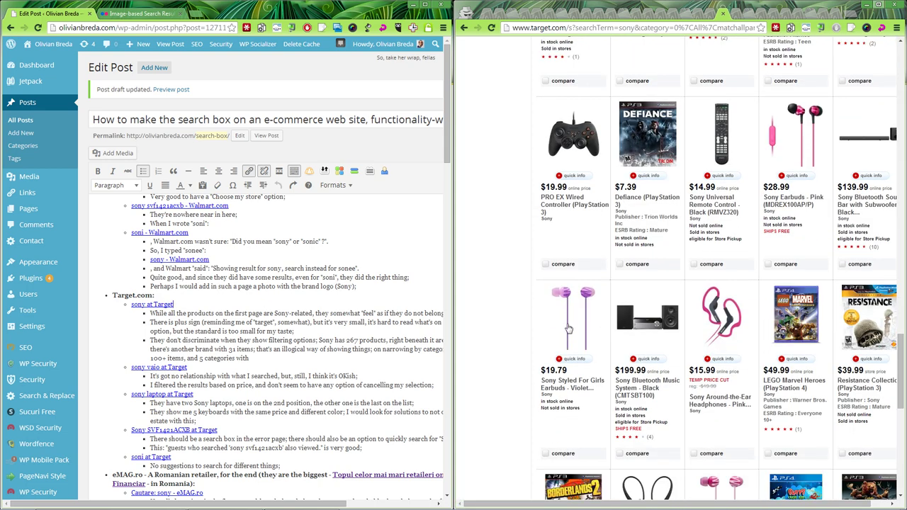
{"action": "scroll", "coordinate": [725, 353], "scroll_direction": "down", "scroll_amount": 4}
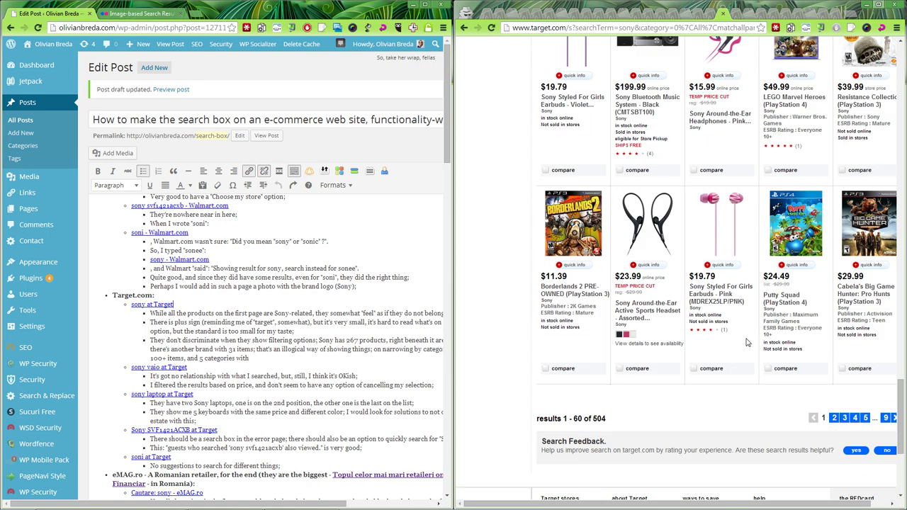
{"action": "scroll", "coordinate": [747, 343], "scroll_direction": "up", "scroll_amount": 3}
{"action": "scroll", "coordinate": [747, 343], "scroll_direction": "down", "scroll_amount": 2}
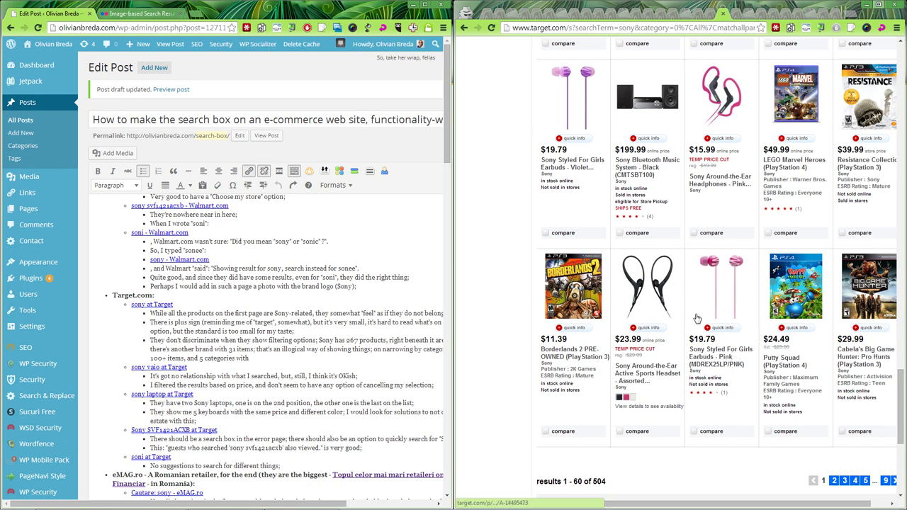
Return to the start of the "sony" results and re-examine the first rows of products.
{"action": "scroll", "coordinate": [706, 301], "scroll_direction": "up", "scroll_amount": 15}
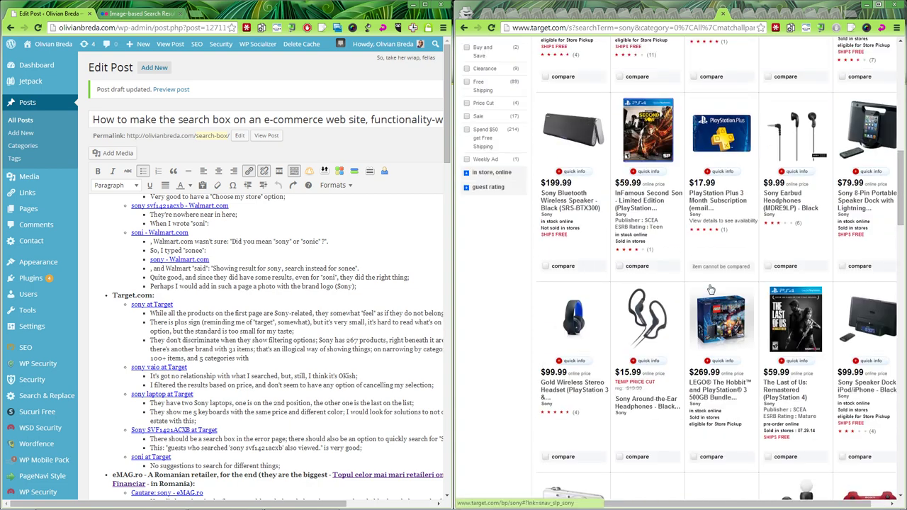
{"action": "scroll", "coordinate": [711, 289], "scroll_direction": "up", "scroll_amount": 10}
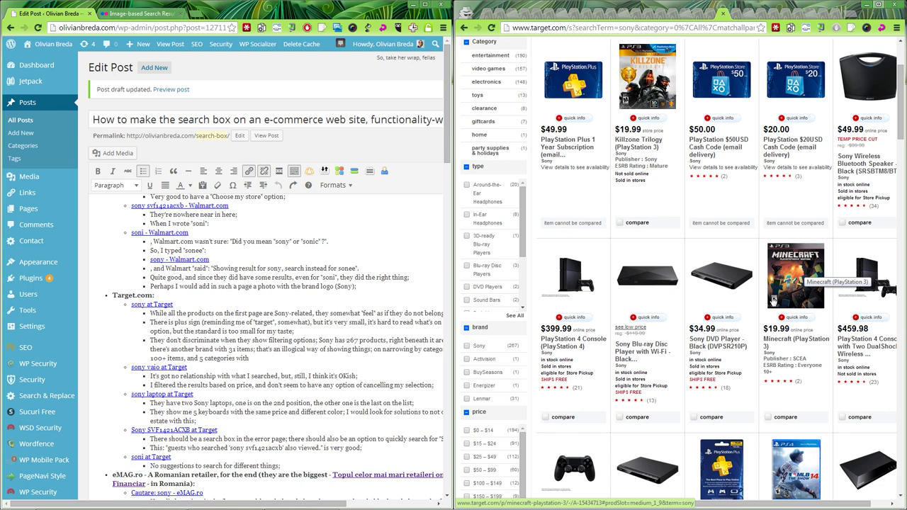
{"action": "scroll", "coordinate": [775, 300], "scroll_direction": "up", "scroll_amount": 2}
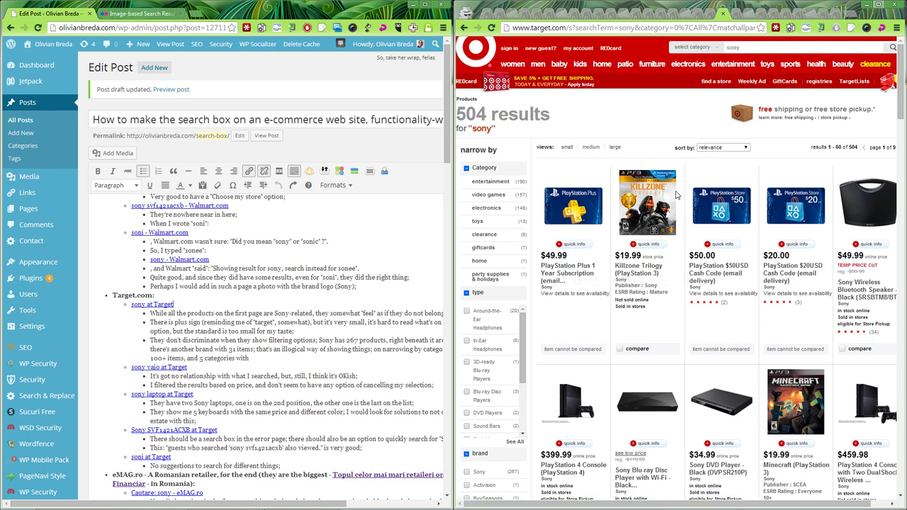
{"action": "scroll", "coordinate": [680, 206], "scroll_direction": "down", "scroll_amount": 7}
{"action": "scroll", "coordinate": [685, 236], "scroll_direction": "up", "scroll_amount": 6}
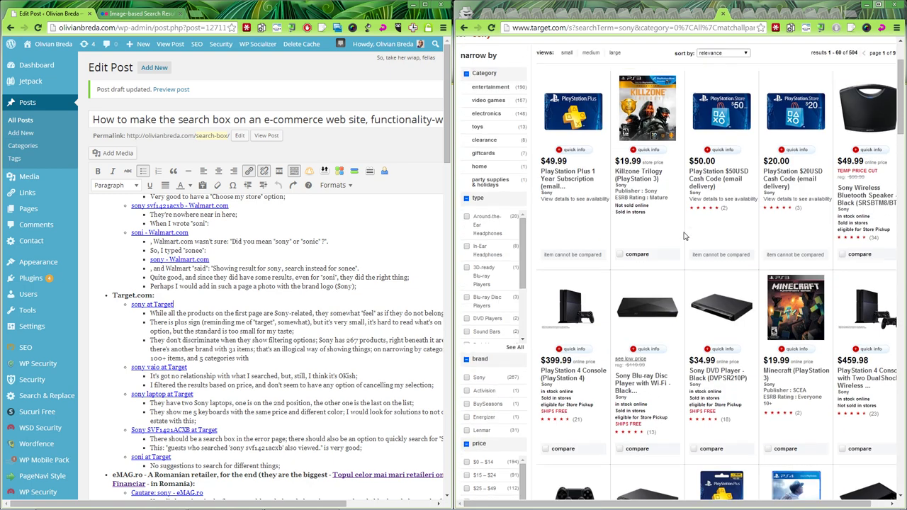
{"action": "scroll", "coordinate": [684, 236], "scroll_direction": "up", "scroll_amount": 3}
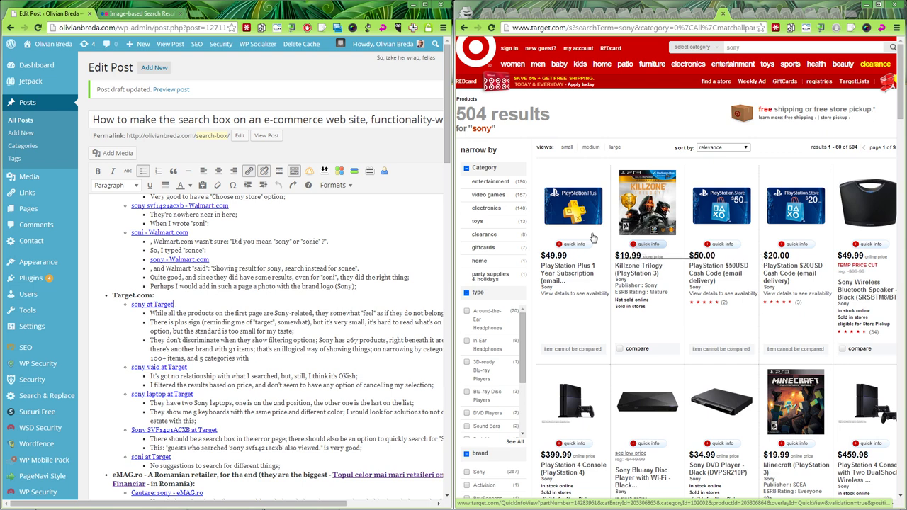
Examine the category, type, brand, price and deals filters for Target's "sony" results.
{"action": "scroll", "coordinate": [489, 232], "scroll_direction": "down", "scroll_amount": 1}
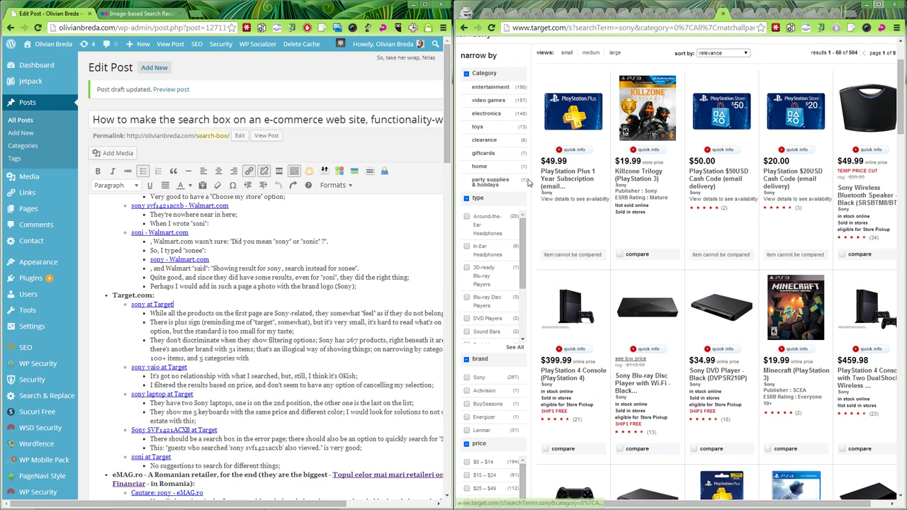
{"action": "scroll", "coordinate": [513, 188], "scroll_direction": "down", "scroll_amount": 3}
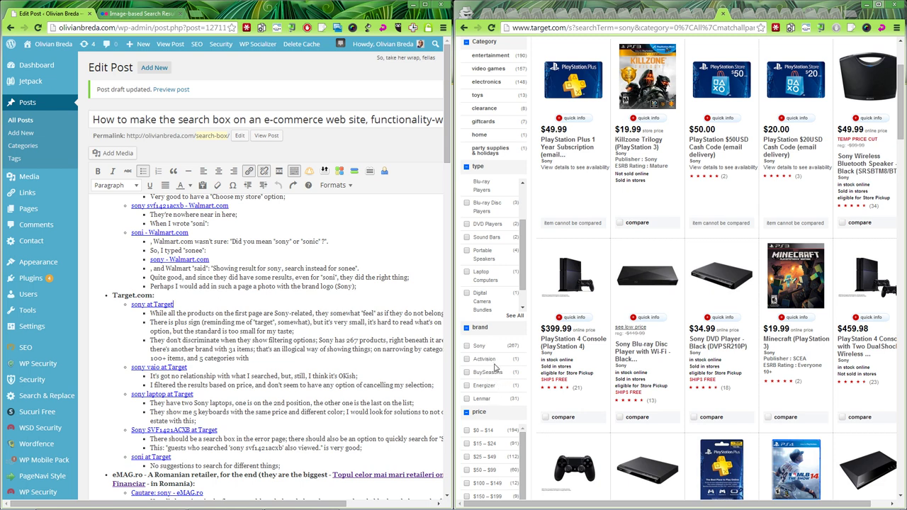
{"action": "scroll", "coordinate": [501, 359], "scroll_direction": "up", "scroll_amount": 2}
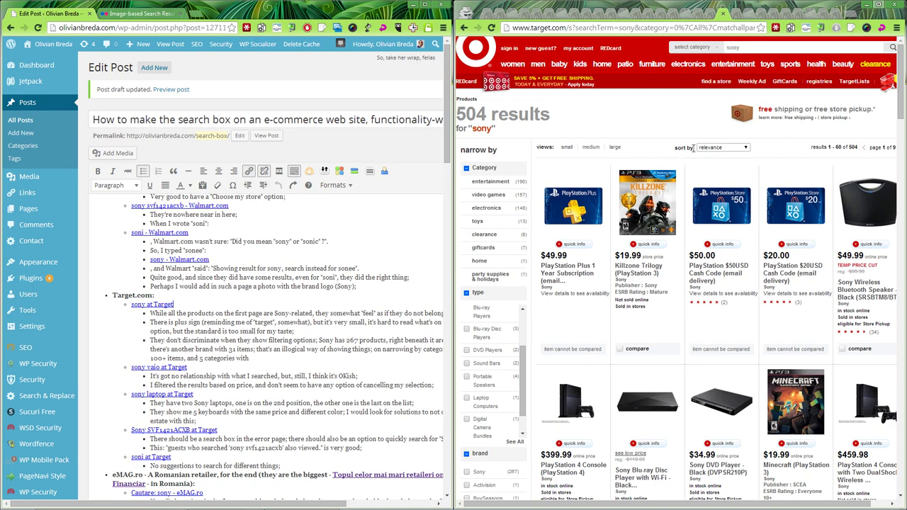
{"action": "scroll", "coordinate": [581, 166], "scroll_direction": "down", "scroll_amount": 3}
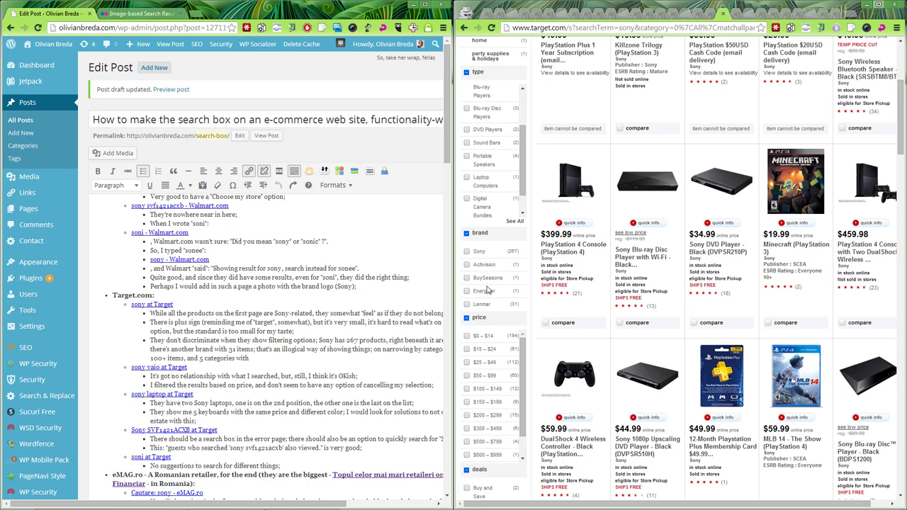
{"action": "scroll", "coordinate": [512, 299], "scroll_direction": "down", "scroll_amount": 3}
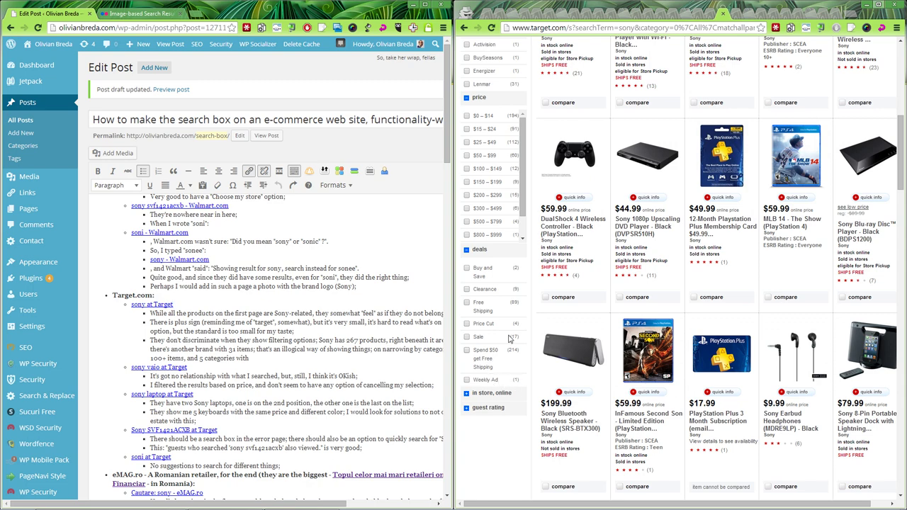
{"action": "scroll", "coordinate": [517, 306], "scroll_direction": "up", "scroll_amount": 5}
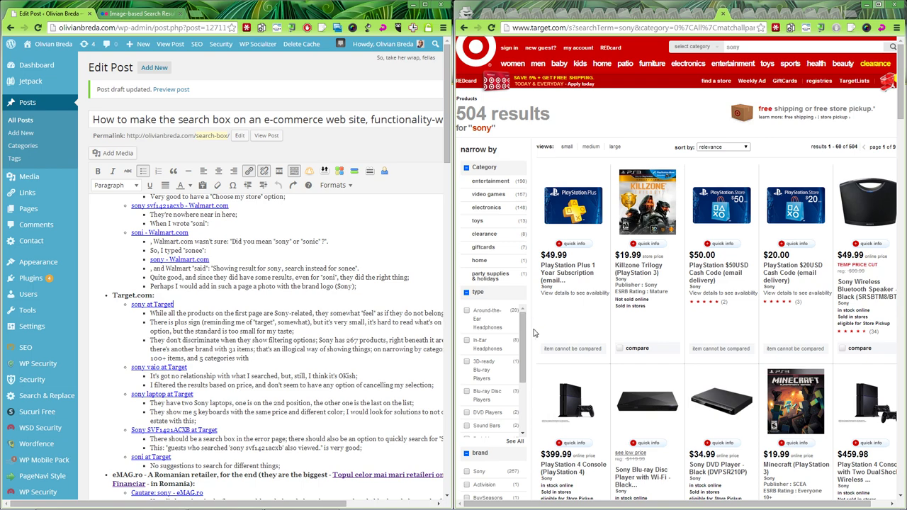
{"action": "scroll", "coordinate": [542, 350], "scroll_direction": "down", "scroll_amount": 4}
{"action": "scroll", "coordinate": [542, 349], "scroll_direction": "down", "scroll_amount": 1}
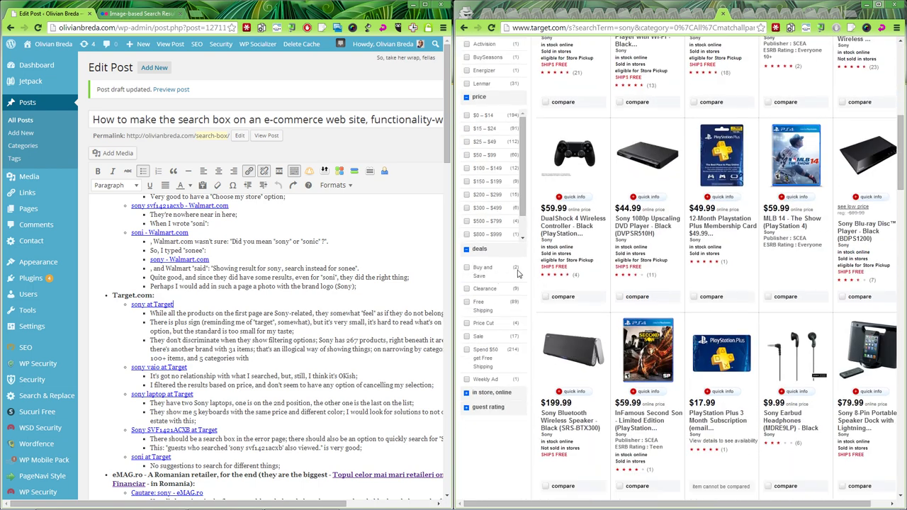
Switch to Target's "sony vaio" results and scan the keyboard skin listings and filters.
{"action": "scroll", "coordinate": [521, 273], "scroll_direction": "up", "scroll_amount": 5}
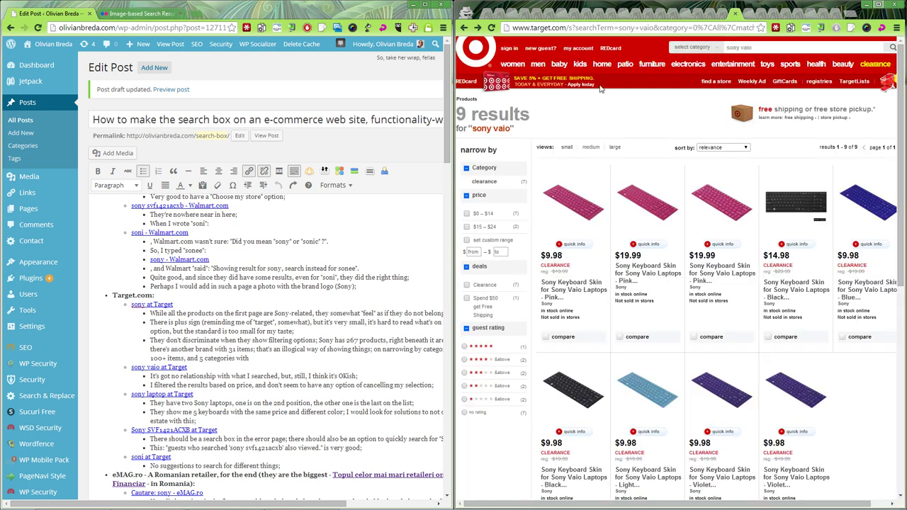
{"action": "scroll", "coordinate": [794, 264], "scroll_direction": "down", "scroll_amount": 2}
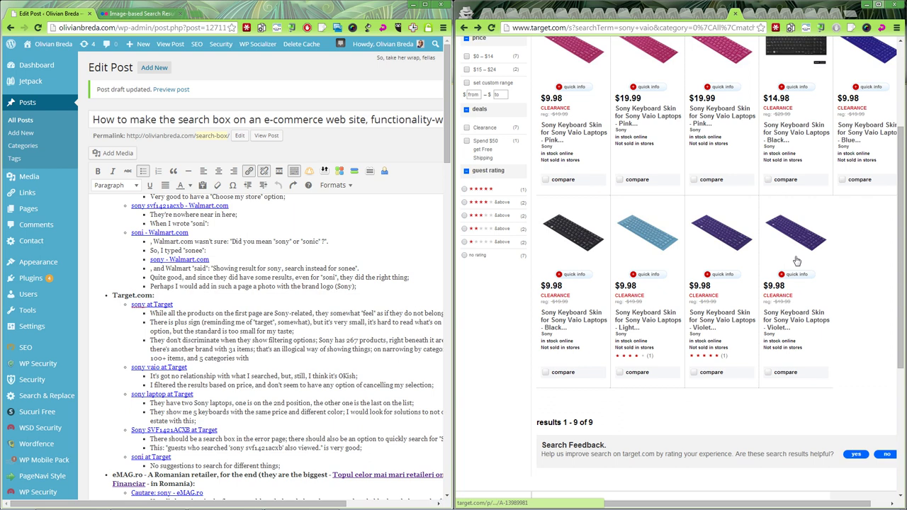
{"action": "scroll", "coordinate": [797, 262], "scroll_direction": "up", "scroll_amount": 2}
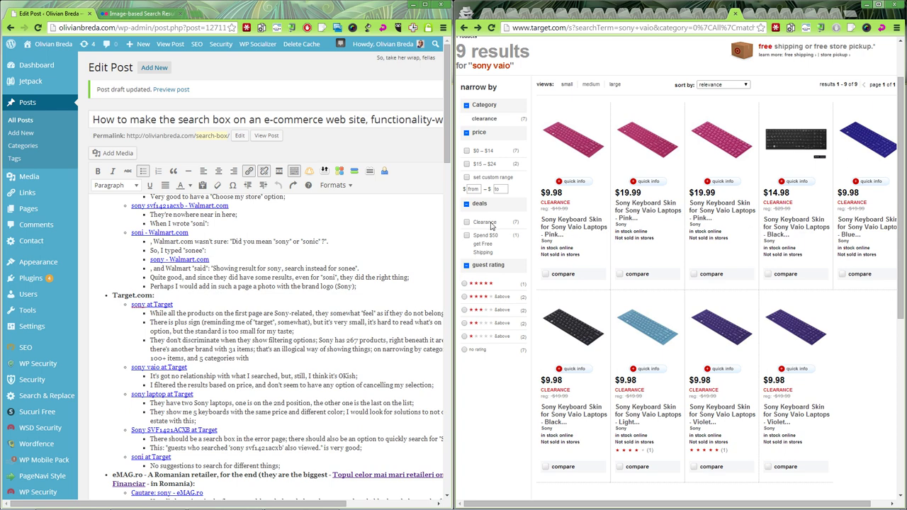
Filter the "sony vaio" results to a custom price range of 3 to 15 and remove that filter.
{"action": "left_click", "coordinate": [466, 178]}
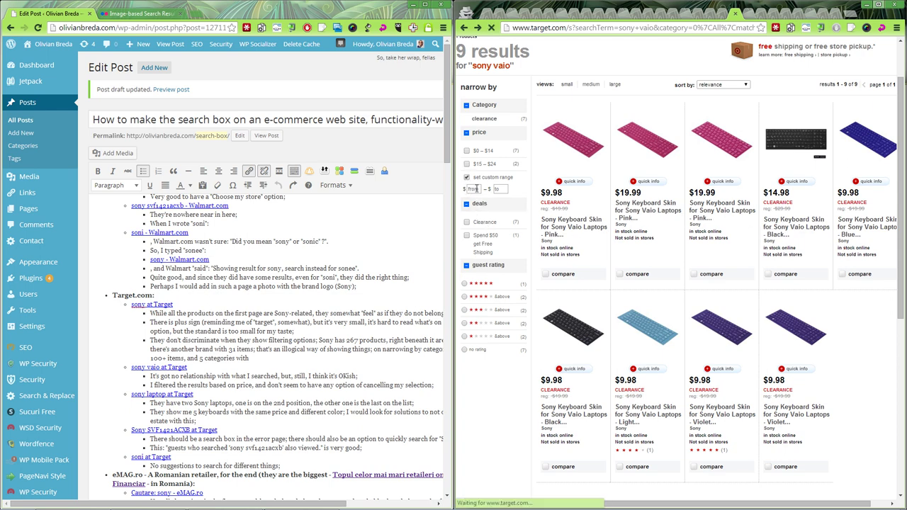
{"action": "left_click", "coordinate": [475, 189]}
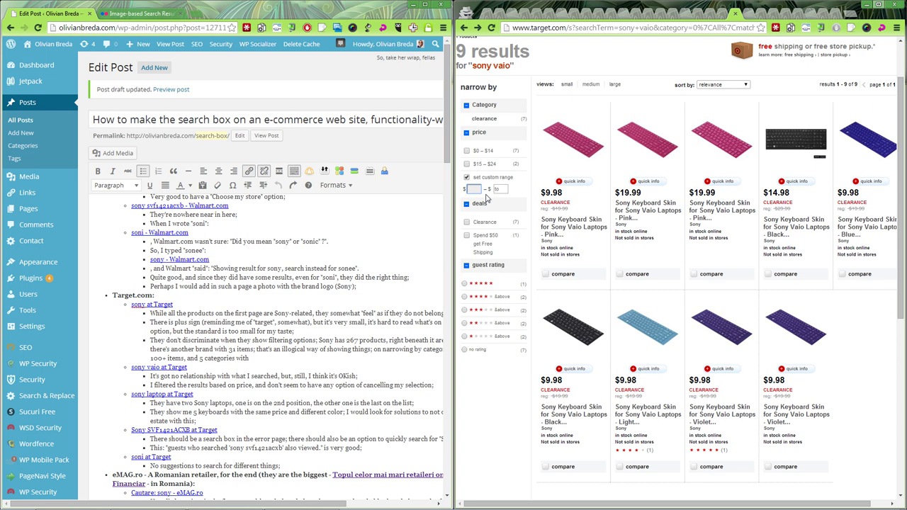
{"action": "left_click", "coordinate": [499, 190]}
{"action": "left_click", "coordinate": [512, 190]}
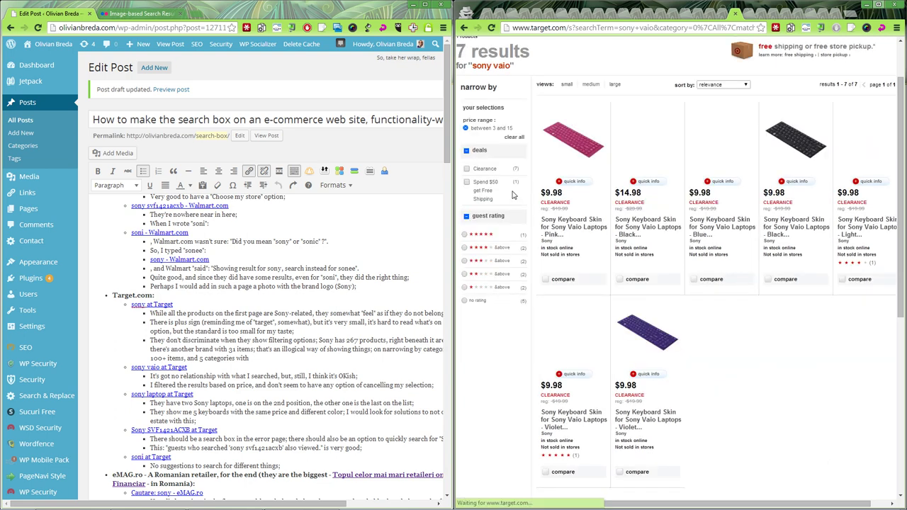
{"action": "left_click", "coordinate": [473, 129]}
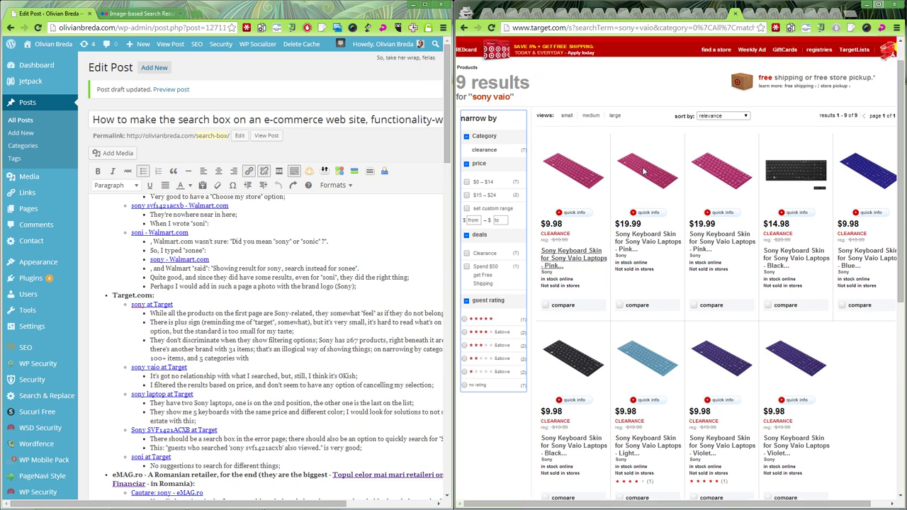
{"action": "key", "text": "alt+Left"}
Switch to Target's "sony laptop" results and highlight the notes under "sony vaio at Target" in the draft.
{"action": "mouse_move", "coordinate": [756, 71]}
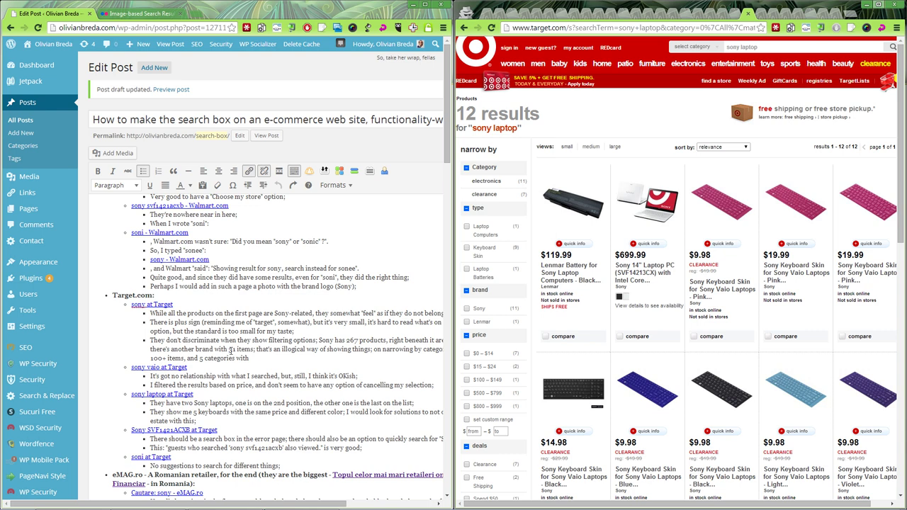
{"action": "scroll", "coordinate": [233, 376], "scroll_direction": "down", "scroll_amount": 2}
{"action": "left_click_drag", "start_coordinate": [190, 305], "coordinate": [220, 331]}
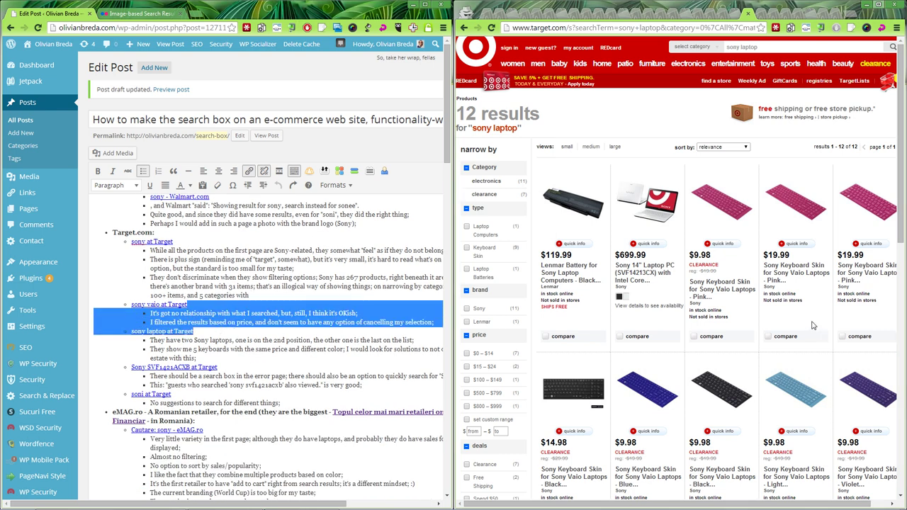
Scan the "sony laptop" listings from first to last, comparing the positions of the Sony laptops among the accessories.
{"action": "scroll", "coordinate": [814, 325], "scroll_direction": "down", "scroll_amount": 4}
{"action": "scroll", "coordinate": [646, 292], "scroll_direction": "up", "scroll_amount": 4}
{"action": "scroll", "coordinate": [646, 292], "scroll_direction": "down", "scroll_amount": 5}
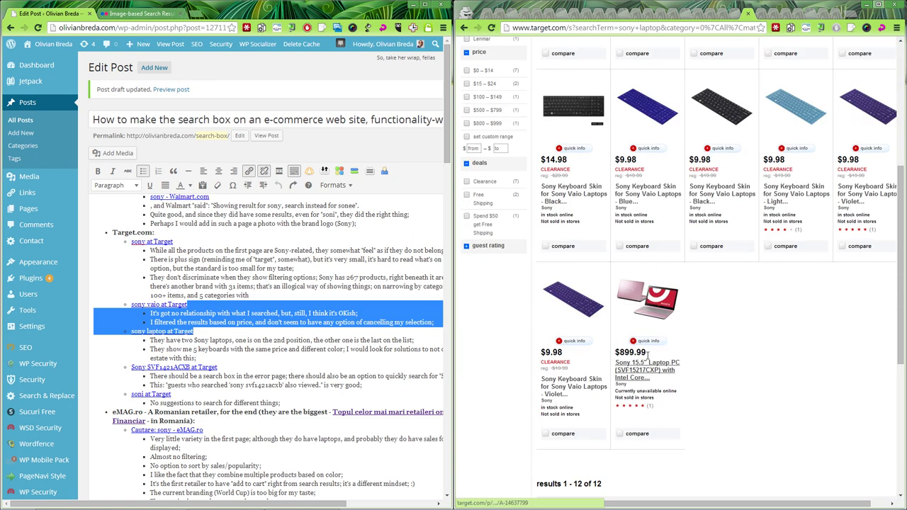
{"action": "scroll", "coordinate": [648, 357], "scroll_direction": "up", "scroll_amount": 5}
{"action": "mouse_move", "coordinate": [745, 78]}
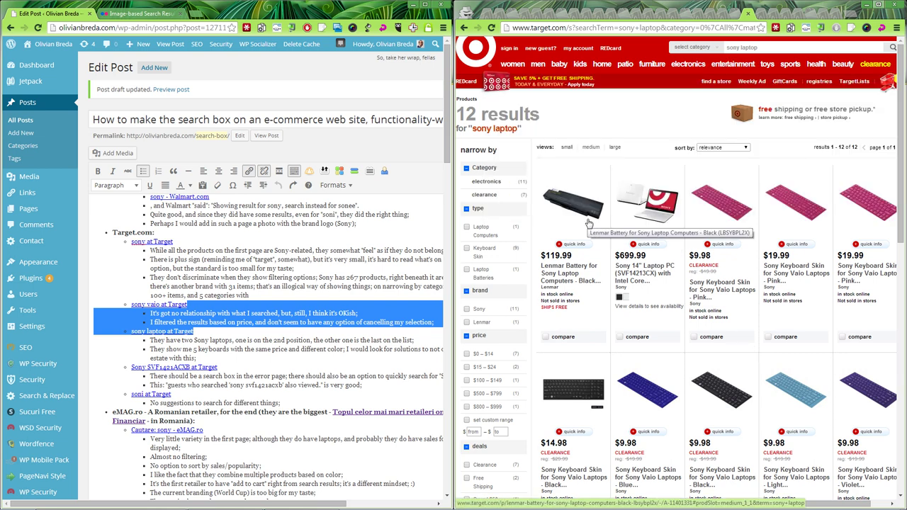
{"action": "scroll", "coordinate": [665, 378], "scroll_direction": "down", "scroll_amount": 4}
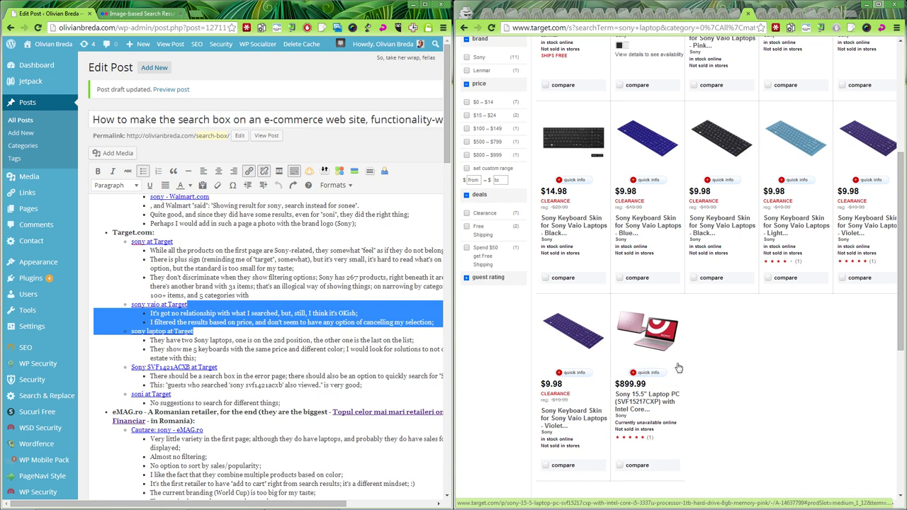
Recheck the "sony laptop" listings through to the last laptop and highlight the notes under "sony laptop at Target" in the draft.
{"action": "scroll", "coordinate": [710, 345], "scroll_direction": "up", "scroll_amount": 1}
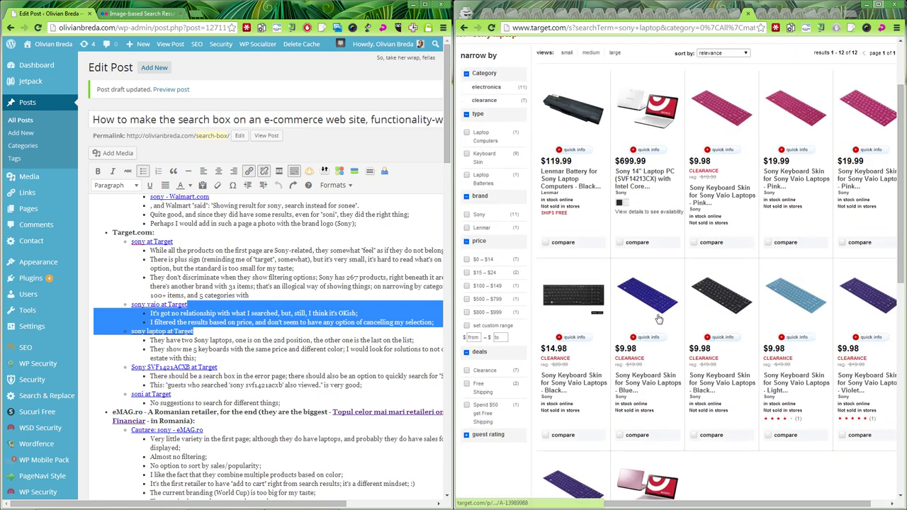
{"action": "scroll", "coordinate": [628, 394], "scroll_direction": "down", "scroll_amount": 1}
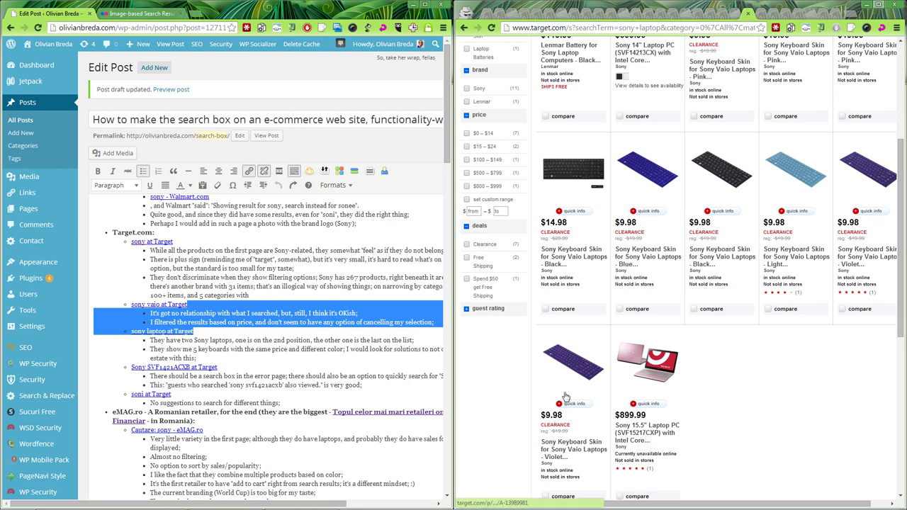
{"action": "scroll", "coordinate": [636, 307], "scroll_direction": "up", "scroll_amount": 3}
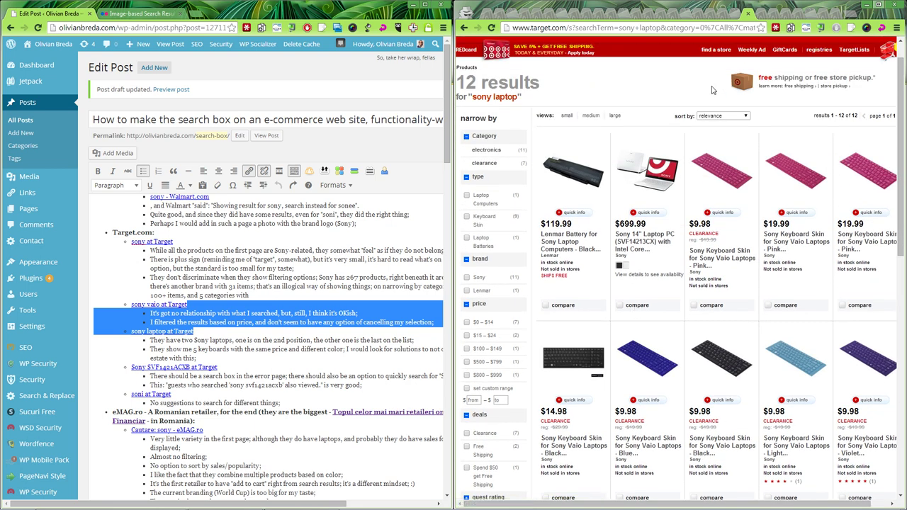
{"action": "scroll", "coordinate": [686, 305], "scroll_direction": "down", "scroll_amount": 2}
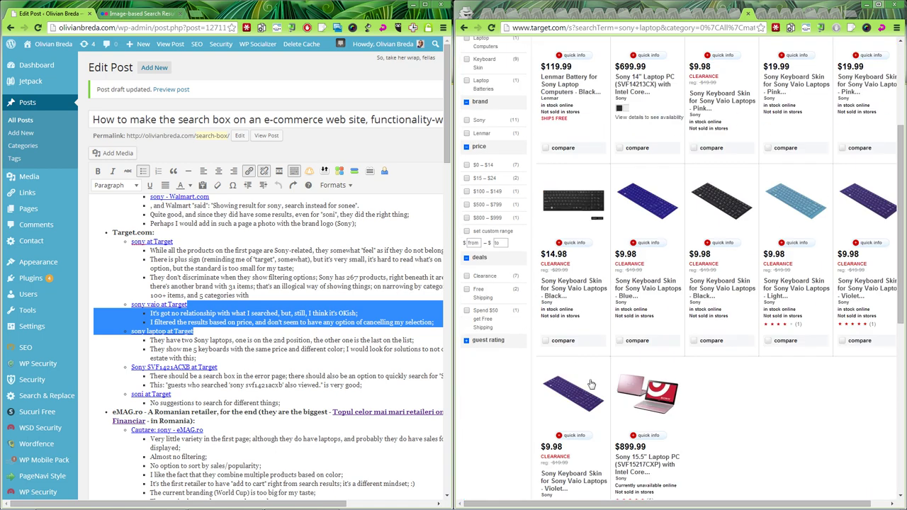
{"action": "scroll", "coordinate": [616, 391], "scroll_direction": "down", "scroll_amount": 2}
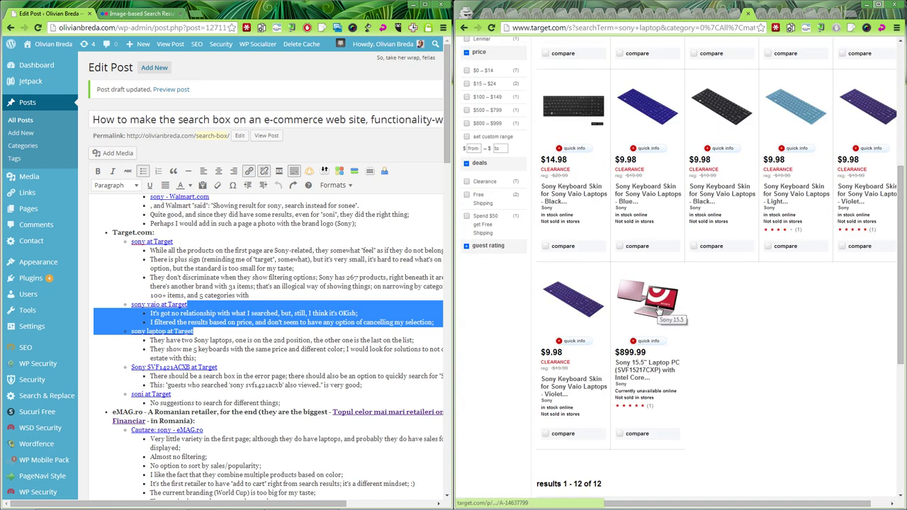
{"action": "left_click_drag", "start_coordinate": [253, 331], "coordinate": [252, 368]}
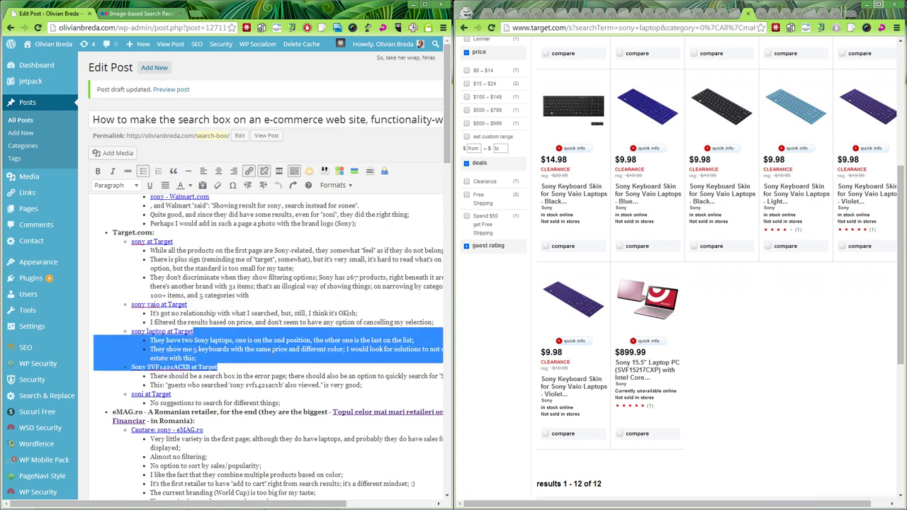
Switch to Target's "Sony SVF1421ACXB" results and highlight the quoted query in the "guests who searched" heading and the no-match message.
{"action": "scroll", "coordinate": [741, 292], "scroll_direction": "up", "scroll_amount": 2}
{"action": "left_click", "coordinate": [758, 12]}
{"action": "left_click", "coordinate": [759, 14]}
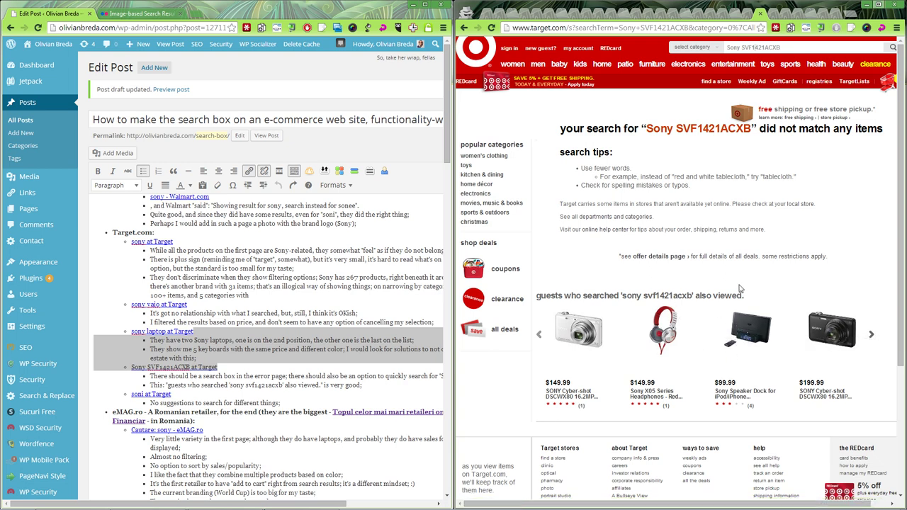
{"action": "left_click_drag", "start_coordinate": [692, 297], "coordinate": [626, 297]}
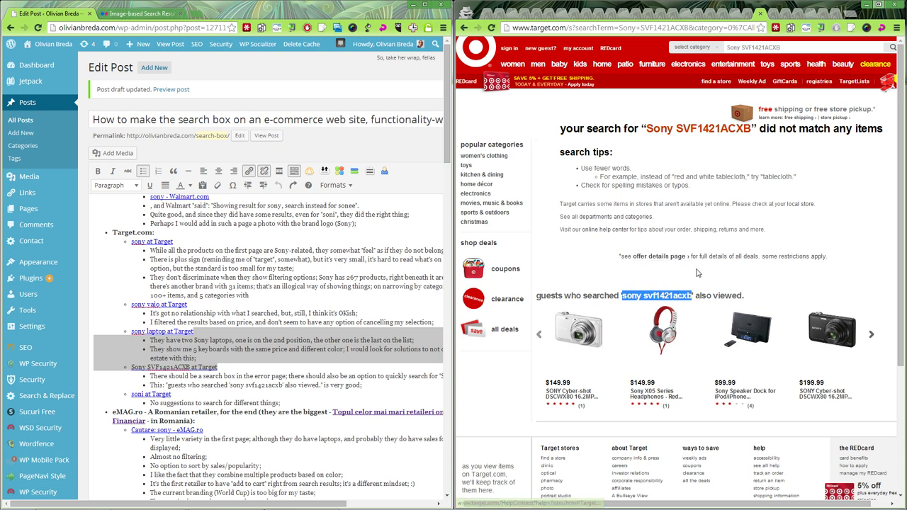
{"action": "left_click_drag", "start_coordinate": [647, 297], "coordinate": [689, 296]}
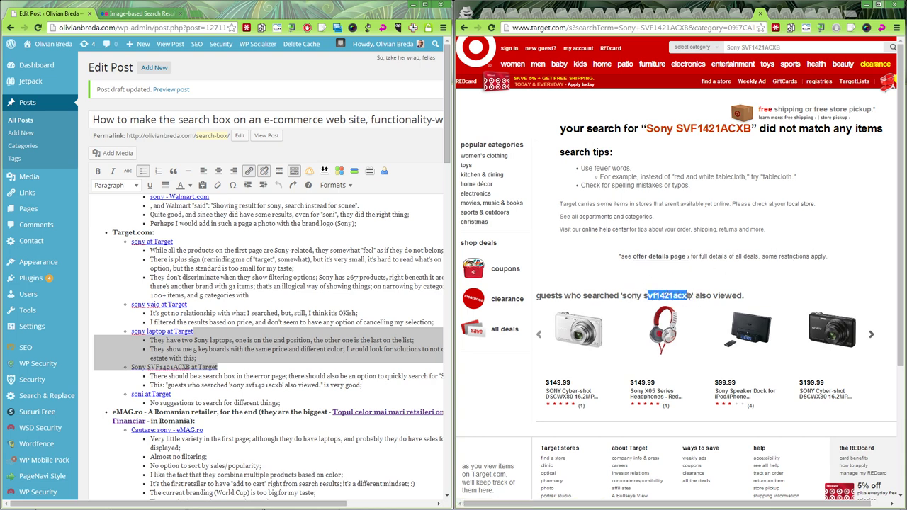
{"action": "left_click", "coordinate": [694, 298]}
{"action": "left_click_drag", "start_coordinate": [622, 297], "coordinate": [689, 297]}
{"action": "left_click", "coordinate": [693, 297]}
{"action": "left_click_drag", "start_coordinate": [623, 298], "coordinate": [712, 294]}
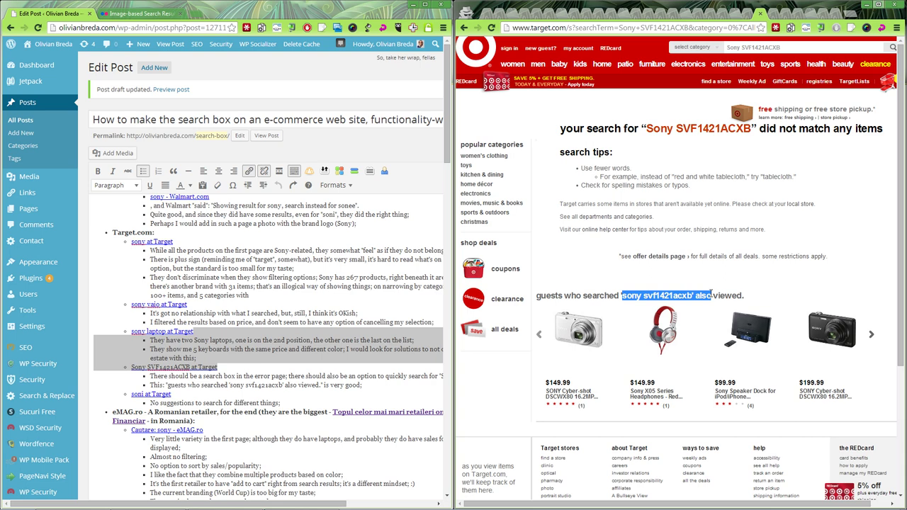
{"action": "left_click", "coordinate": [673, 291]}
{"action": "left_click_drag", "start_coordinate": [614, 298], "coordinate": [694, 296]}
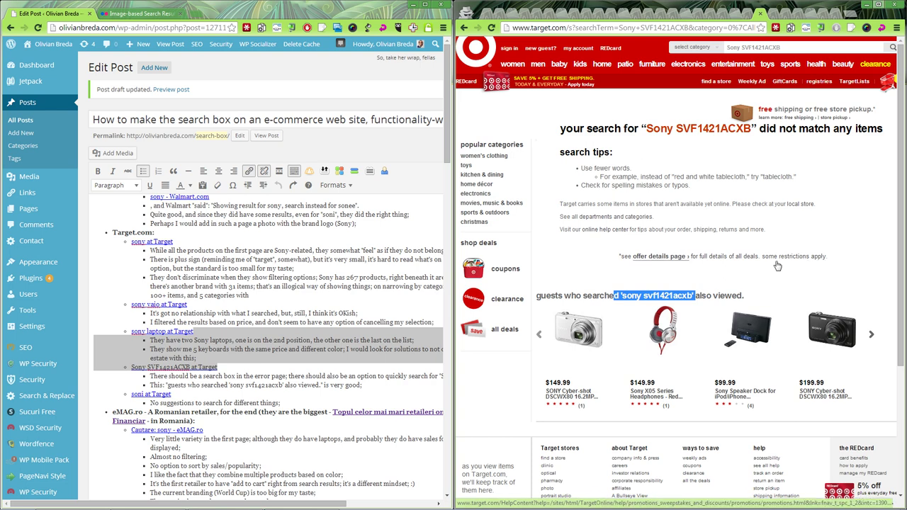
{"action": "left_click", "coordinate": [704, 296]}
{"action": "mouse_move", "coordinate": [693, 297]}
{"action": "left_mouse_down"}
{"action": "mouse_move", "coordinate": [623, 293]}
{"action": "mouse_move", "coordinate": [694, 290]}
{"action": "left_mouse_up"}
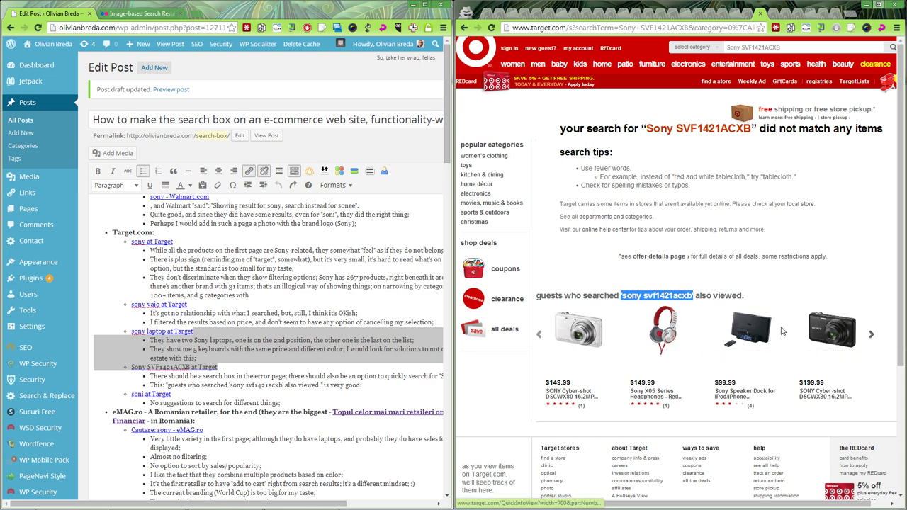
{"action": "left_click", "coordinate": [631, 296]}
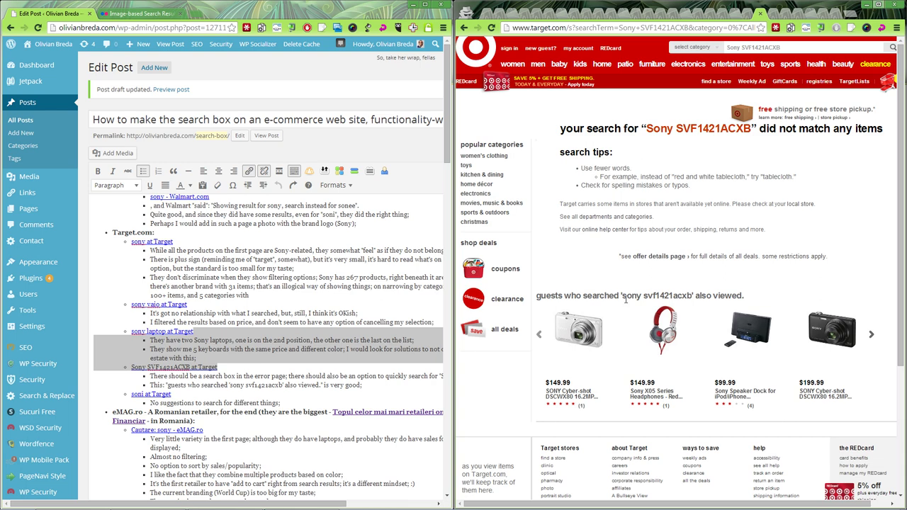
{"action": "left_click_drag", "start_coordinate": [625, 295], "coordinate": [692, 297]}
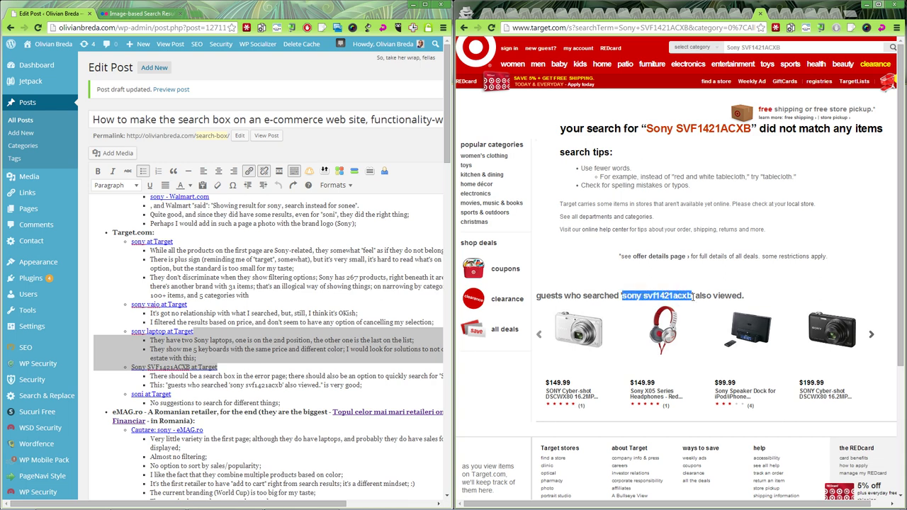
{"action": "left_click", "coordinate": [693, 297]}
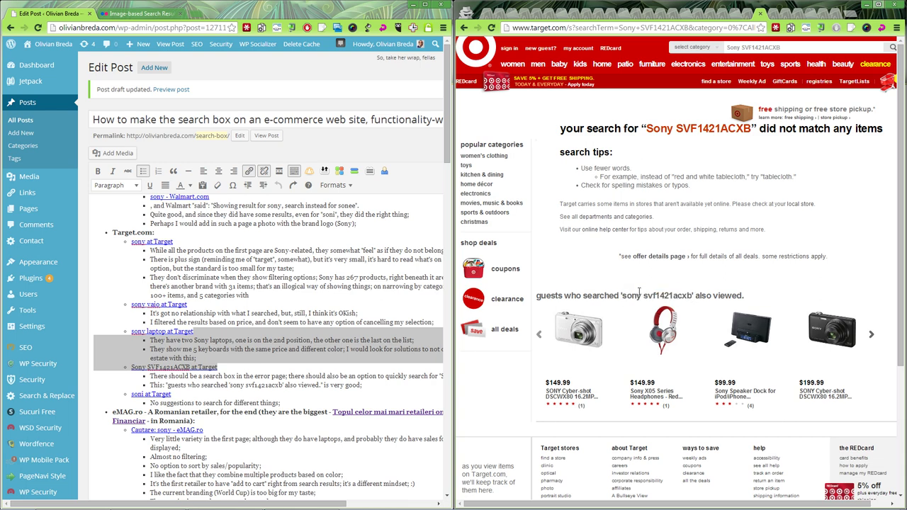
{"action": "left_click_drag", "start_coordinate": [622, 295], "coordinate": [687, 297]}
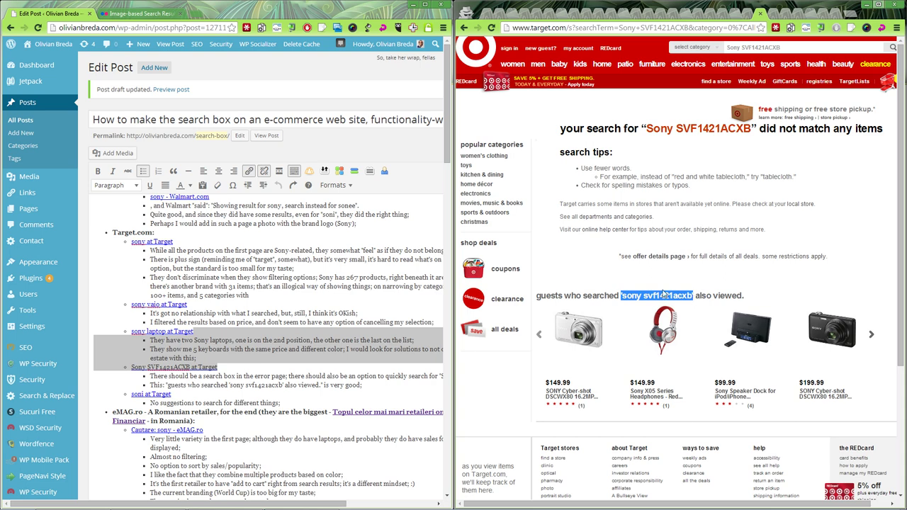
{"action": "left_click", "coordinate": [628, 290]}
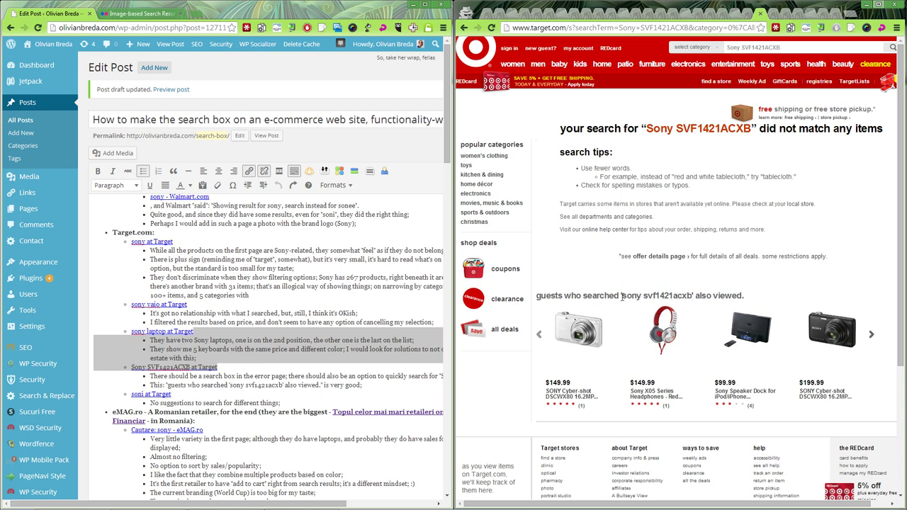
{"action": "left_click_drag", "start_coordinate": [622, 297], "coordinate": [691, 300]}
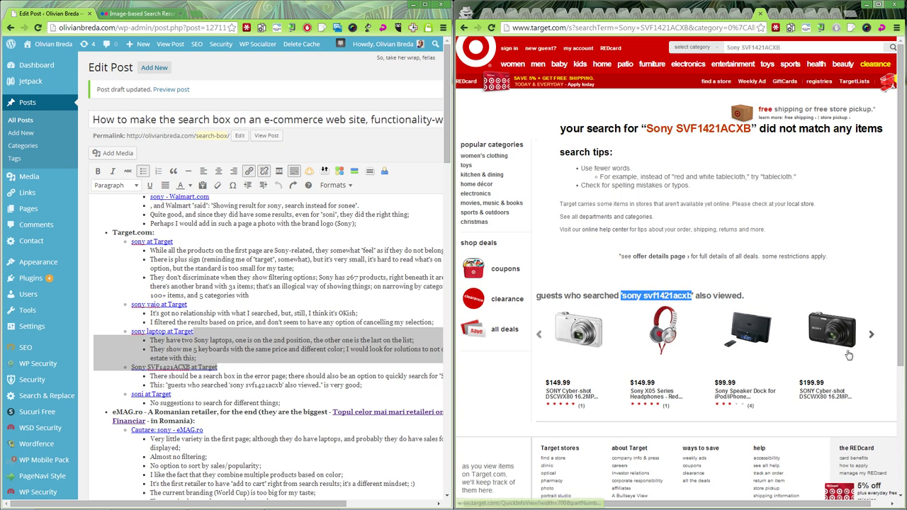
{"action": "left_click", "coordinate": [773, 275]}
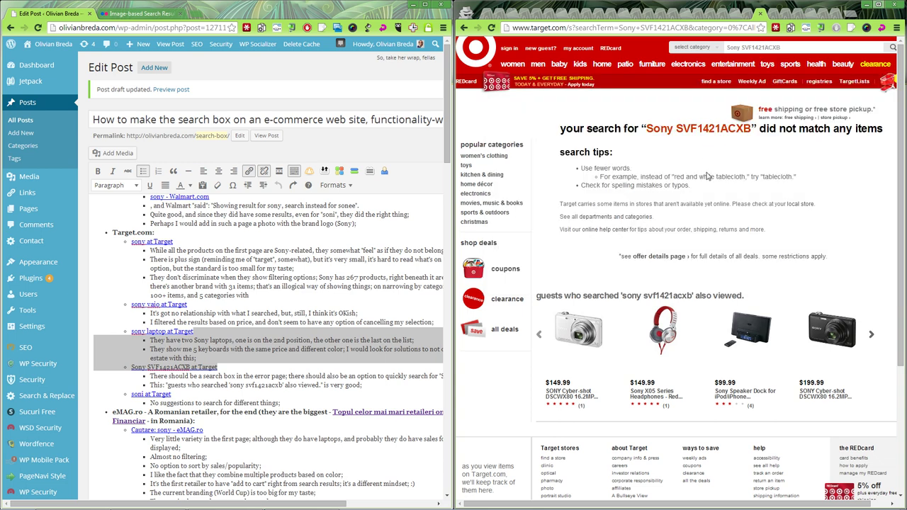
{"action": "left_click_drag", "start_coordinate": [561, 129], "coordinate": [879, 118]}
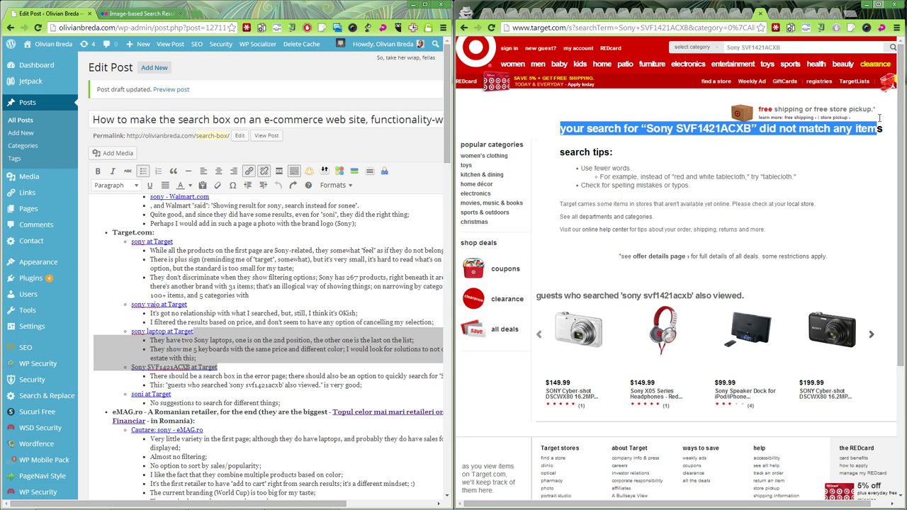
{"action": "left_click", "coordinate": [672, 158]}
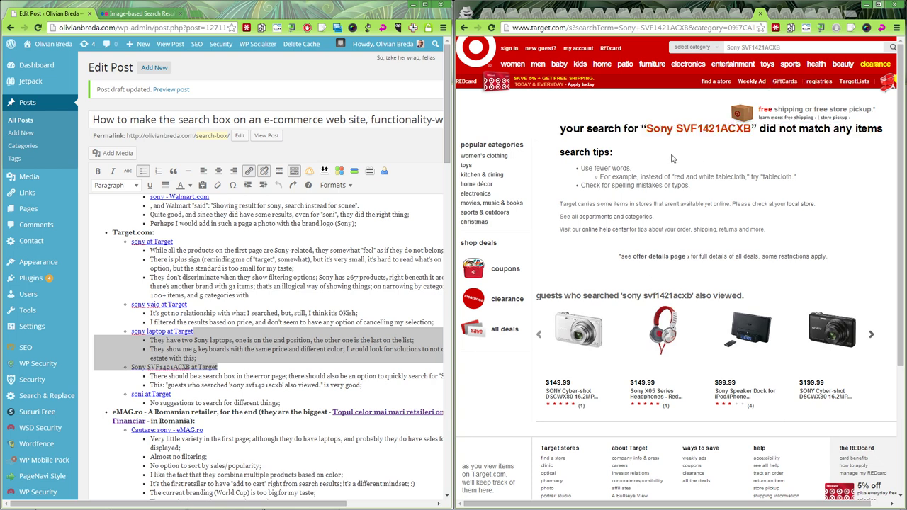
Search Target for "Sony SVF" within the grocery & essentials category.
{"action": "left_click", "coordinate": [692, 47]}
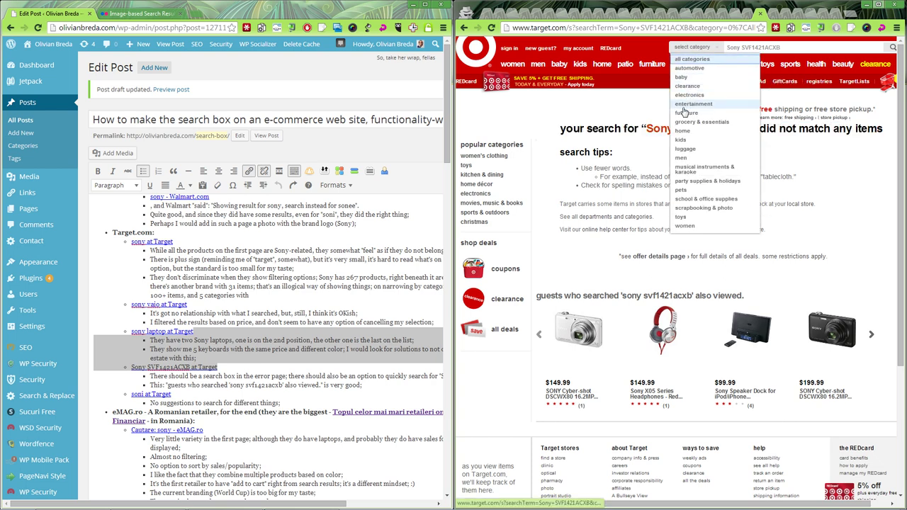
{"action": "left_click", "coordinate": [679, 123]}
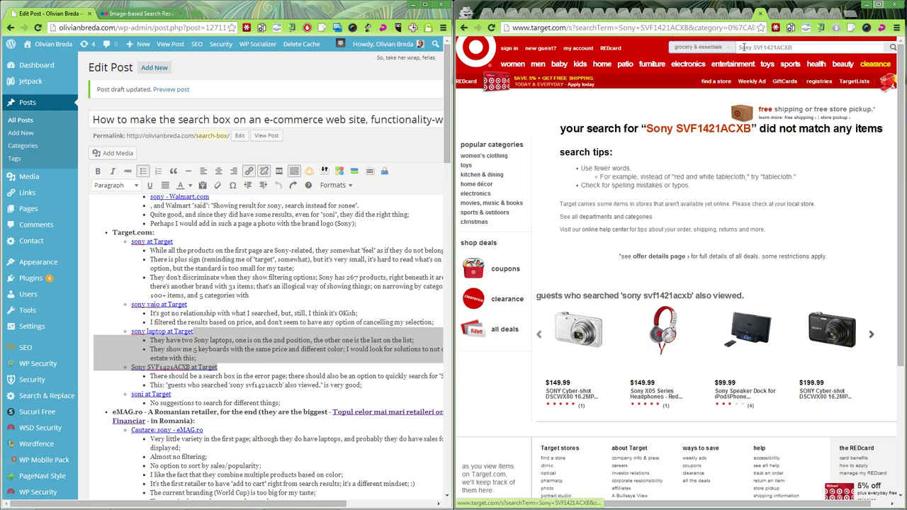
{"action": "left_click", "coordinate": [723, 48]}
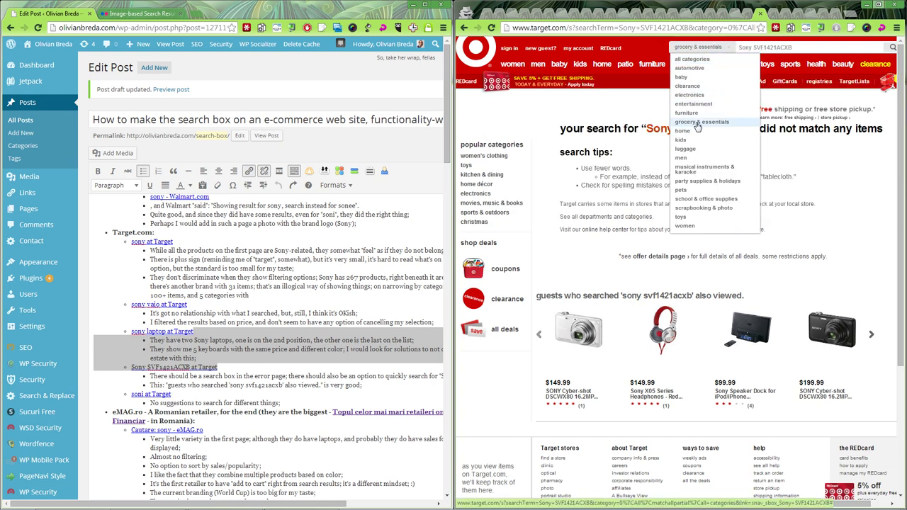
{"action": "left_click", "coordinate": [697, 122]}
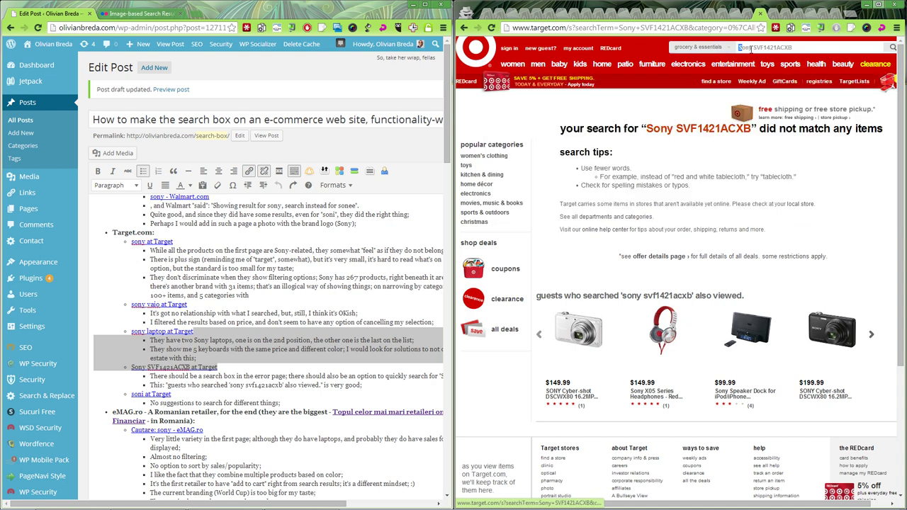
{"action": "left_click_drag", "start_coordinate": [738, 46], "coordinate": [800, 47]}
{"action": "left_click", "coordinate": [799, 47]}
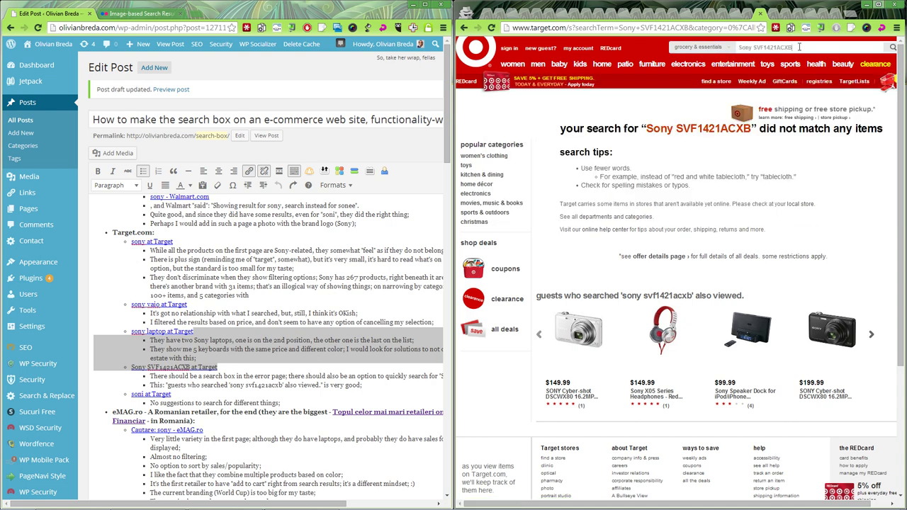
{"action": "mouse_move", "coordinate": [776, 63]}
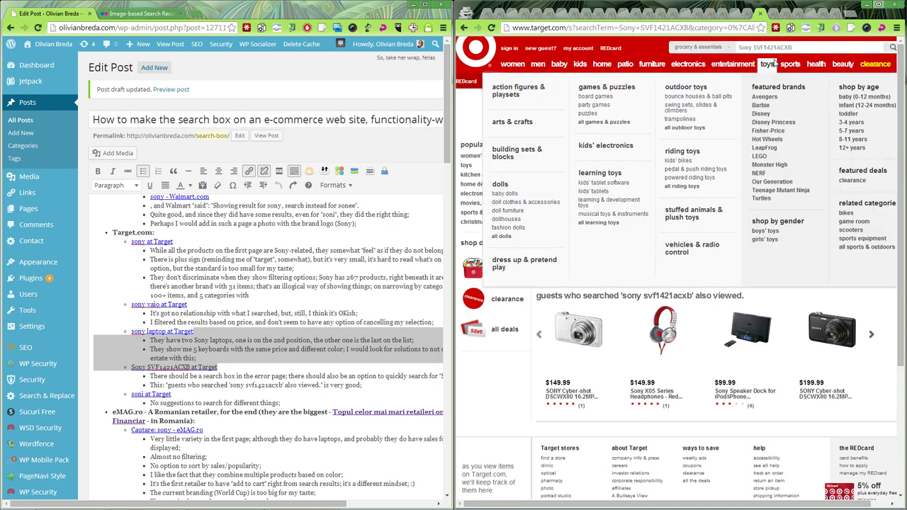
{"action": "key", "text": "Delete"}
{"action": "key", "text": "Return"}
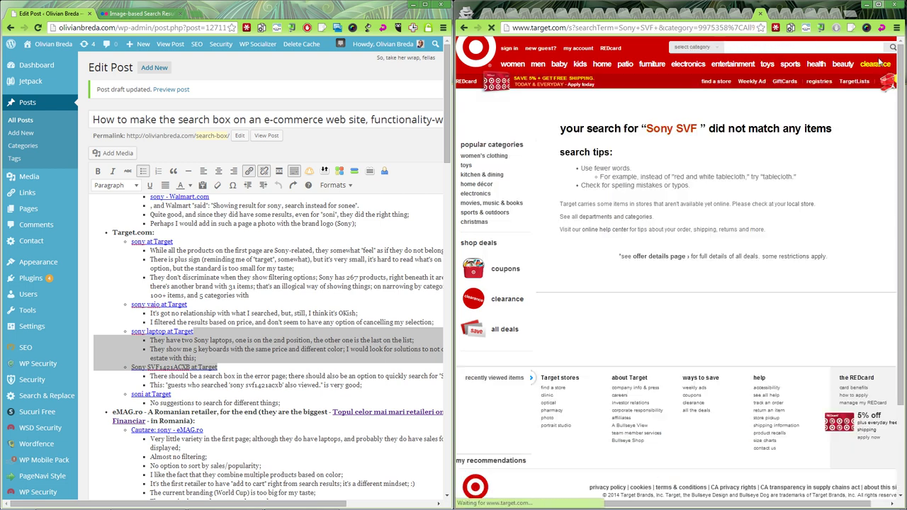
Return to Target's "Sony SVF1421ACXB" results without a category restriction and highlight the full query in the search box.
{"action": "left_click", "coordinate": [759, 69]}
{"action": "type", "text": "1421ACXB"}
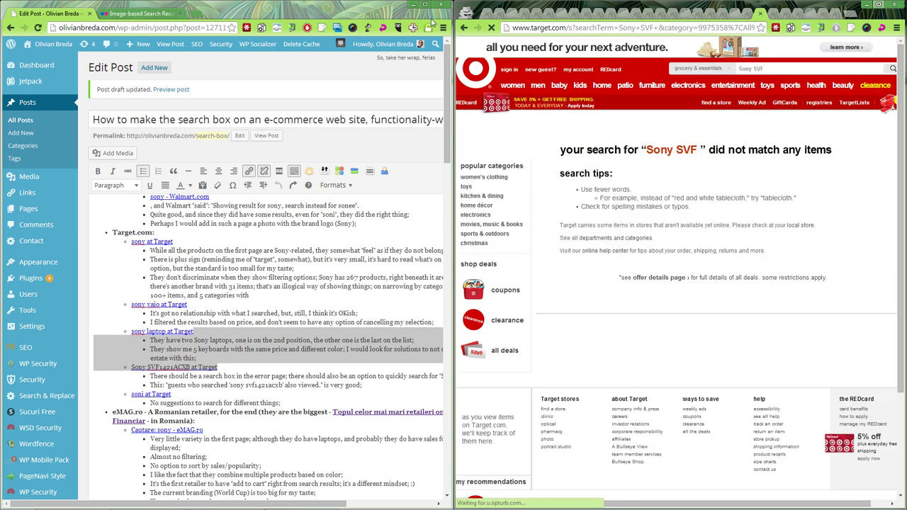
{"action": "key", "text": "Return"}
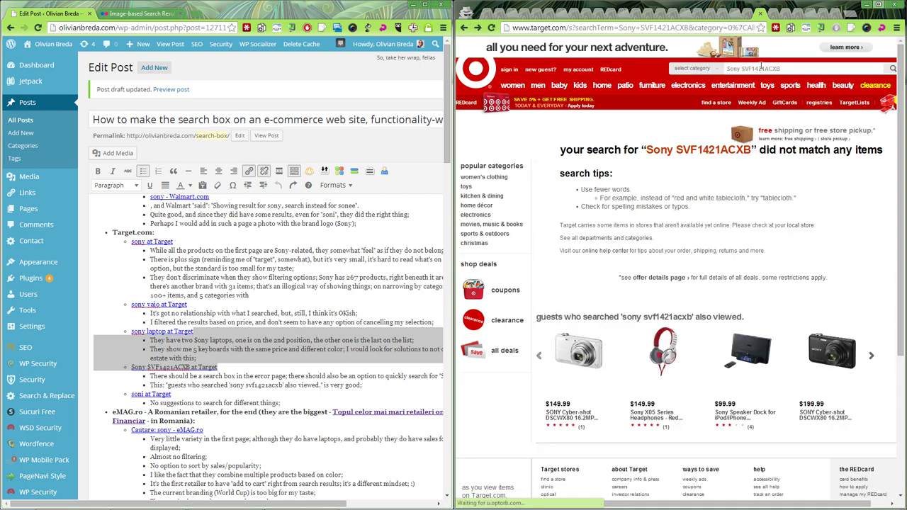
{"action": "double_click", "coordinate": [754, 68]}
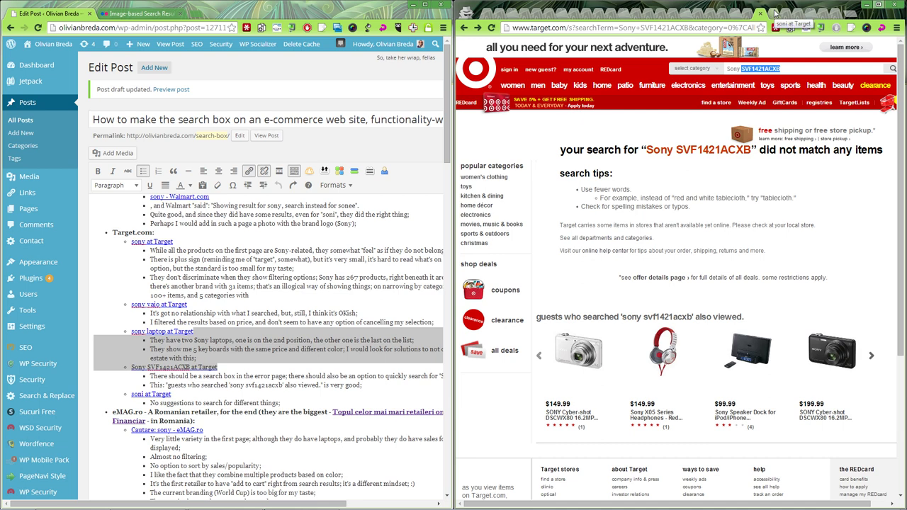
{"action": "triple_click", "coordinate": [771, 68]}
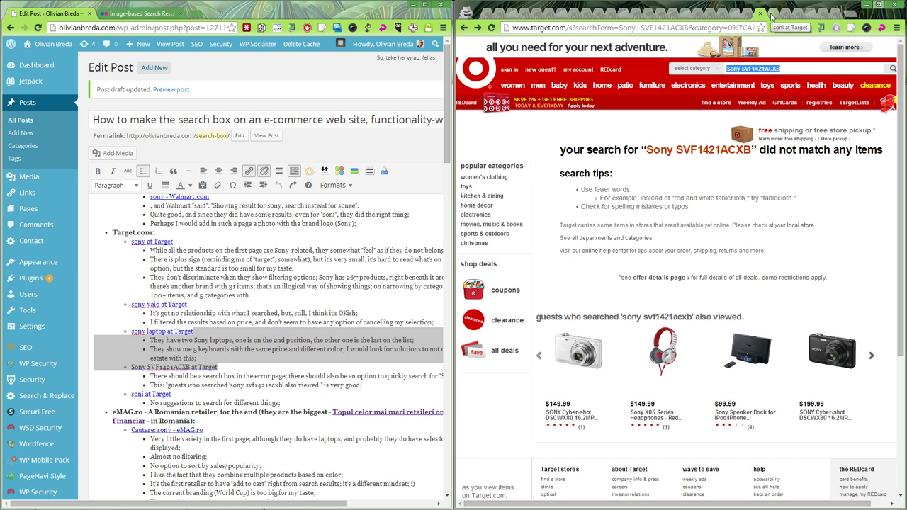
Switch to Target's "soni" results and review the draft's notes from "soni at Target" on to the eMAG.ro section.
{"action": "left_click", "coordinate": [771, 16]}
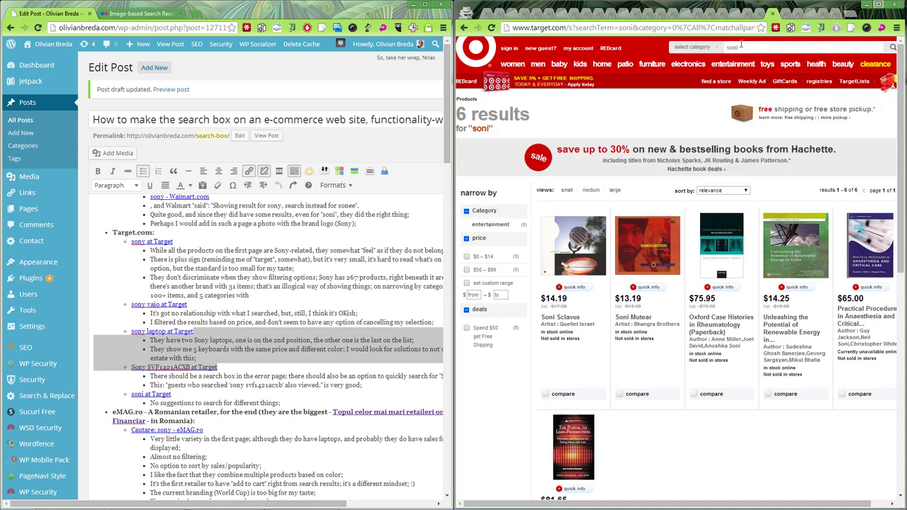
{"action": "left_click", "coordinate": [256, 381]}
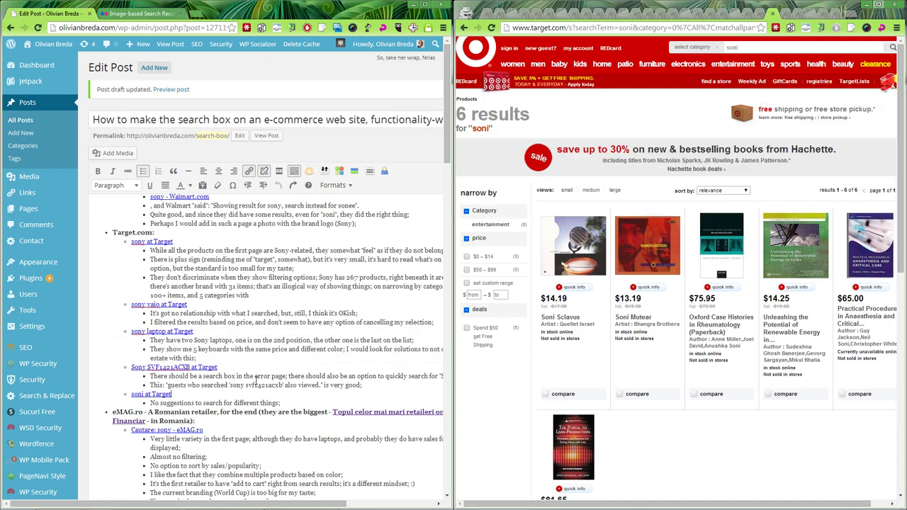
{"action": "scroll", "coordinate": [257, 381], "scroll_direction": "down", "scroll_amount": 3}
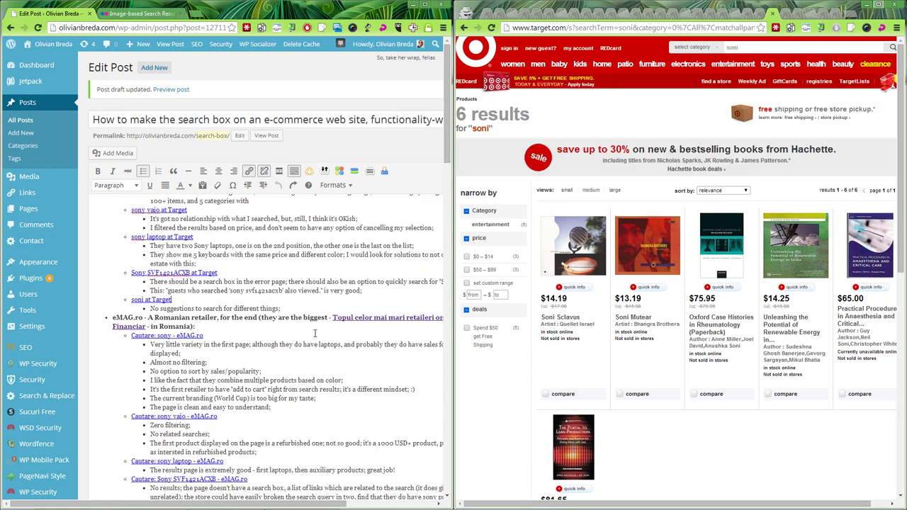
Switch to eMAG.ro's "sony" results, view the product page of the black Sony Xperia E phone and return to the results.
{"action": "left_click", "coordinate": [794, 13]}
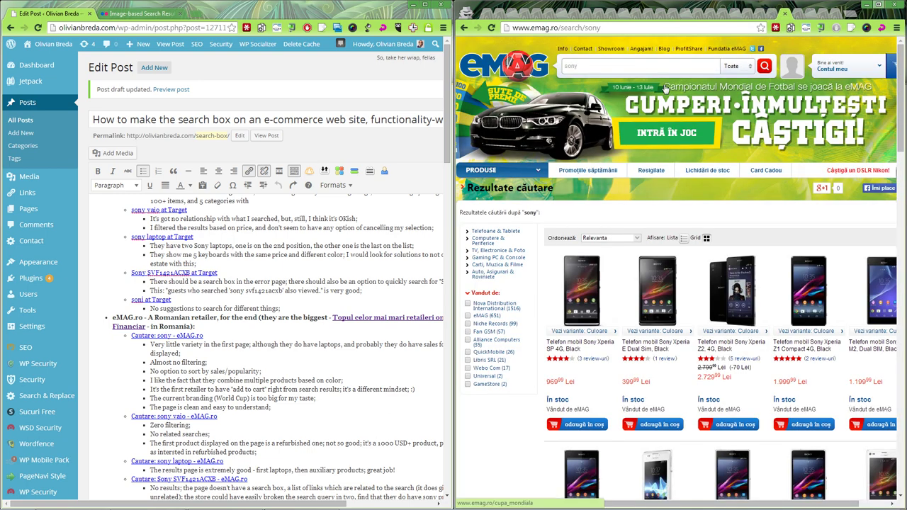
{"action": "scroll", "coordinate": [826, 326], "scroll_direction": "down", "scroll_amount": 6}
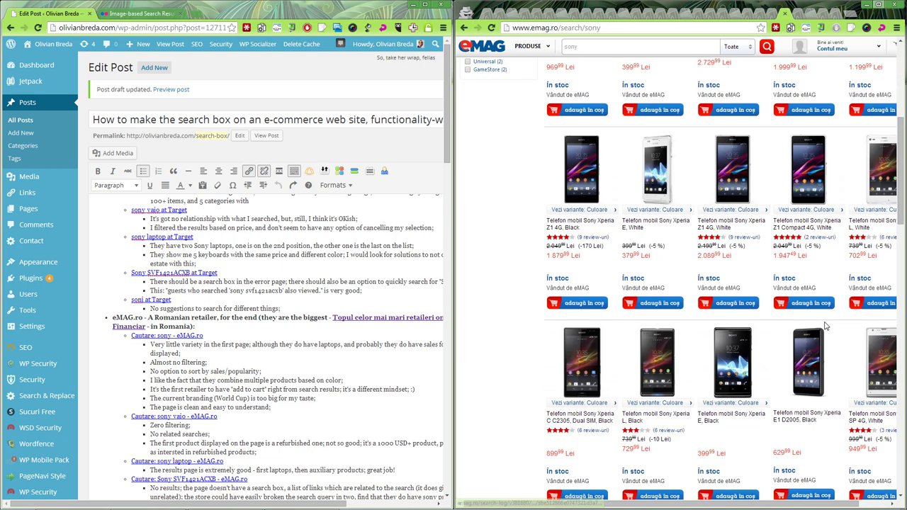
{"action": "left_click", "coordinate": [733, 282]}
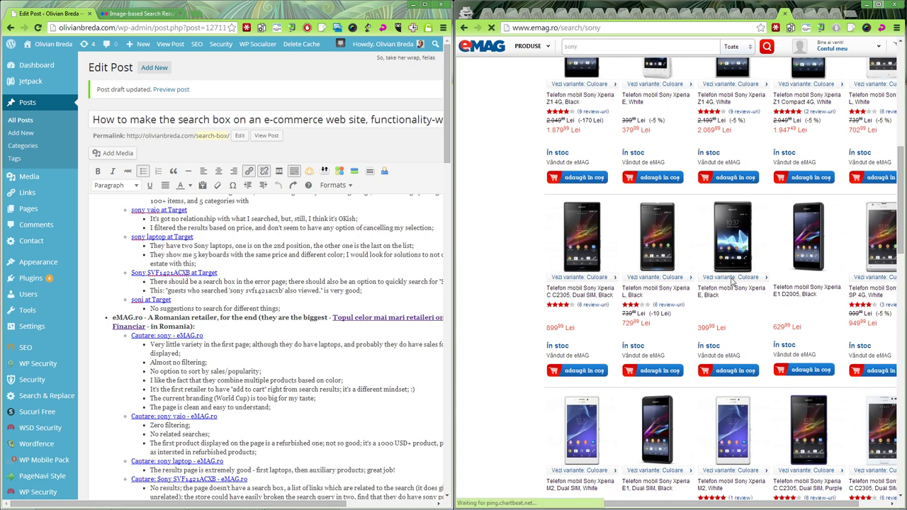
{"action": "scroll", "coordinate": [731, 294], "scroll_direction": "down", "scroll_amount": 3}
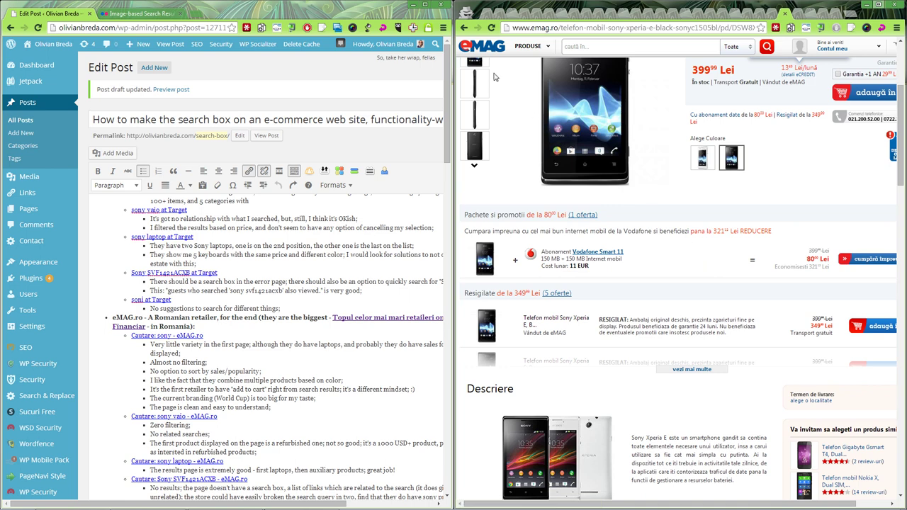
{"action": "key", "text": "alt+Left"}
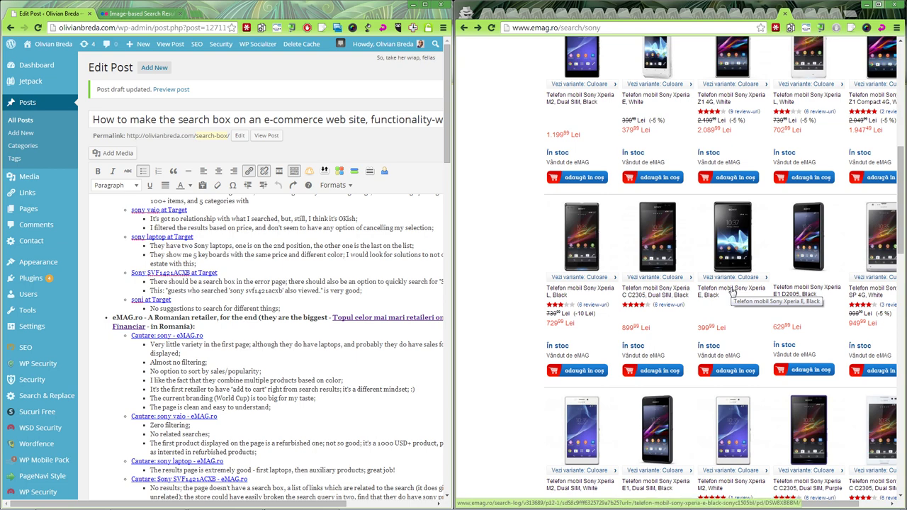
{"action": "scroll", "coordinate": [709, 297], "scroll_direction": "up", "scroll_amount": 6}
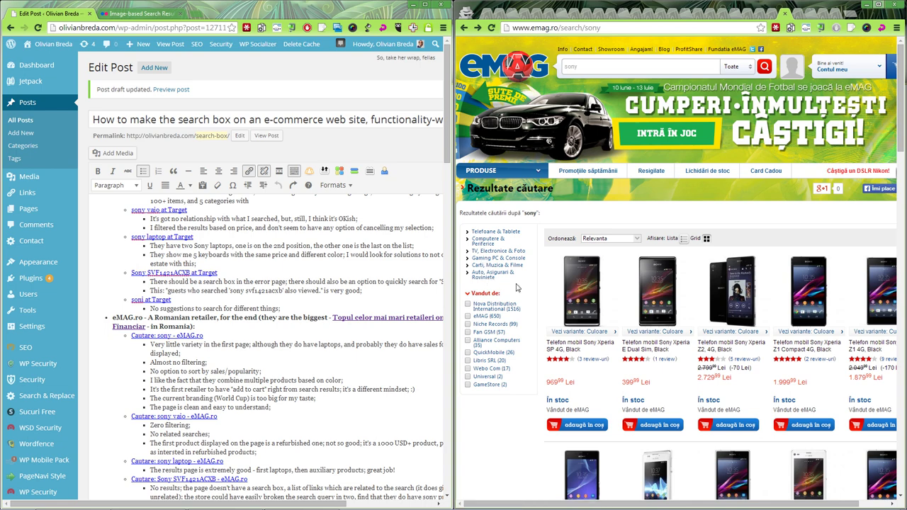
Examine the first page of eMAG.ro's "sony" results for product variety and the category and seller filters.
{"action": "scroll", "coordinate": [642, 287], "scroll_direction": "down", "scroll_amount": 10}
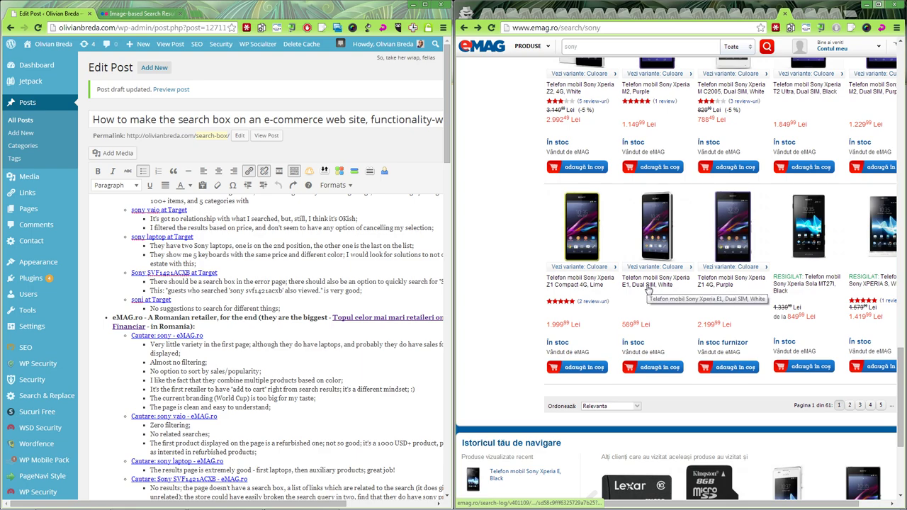
{"action": "scroll", "coordinate": [649, 290], "scroll_direction": "up", "scroll_amount": 5}
{"action": "scroll", "coordinate": [660, 299], "scroll_direction": "up", "scroll_amount": 6}
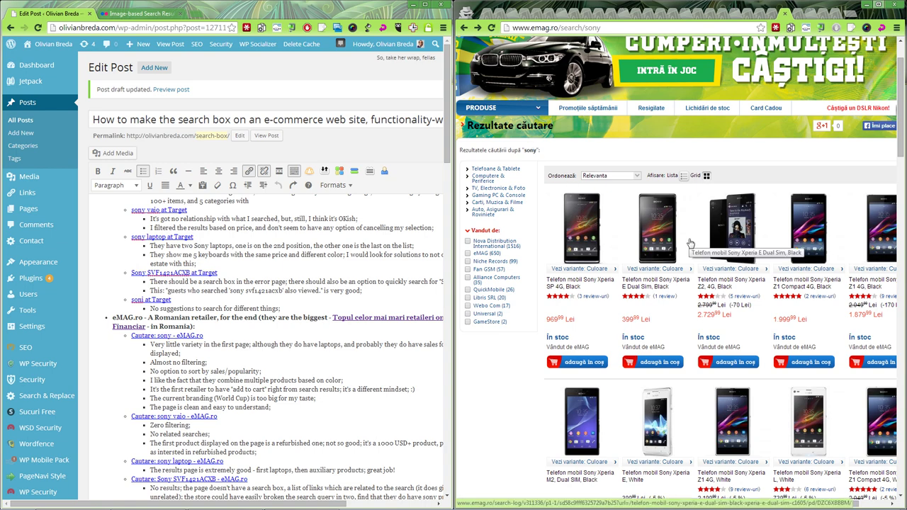
{"action": "scroll", "coordinate": [691, 243], "scroll_direction": "down", "scroll_amount": 1}
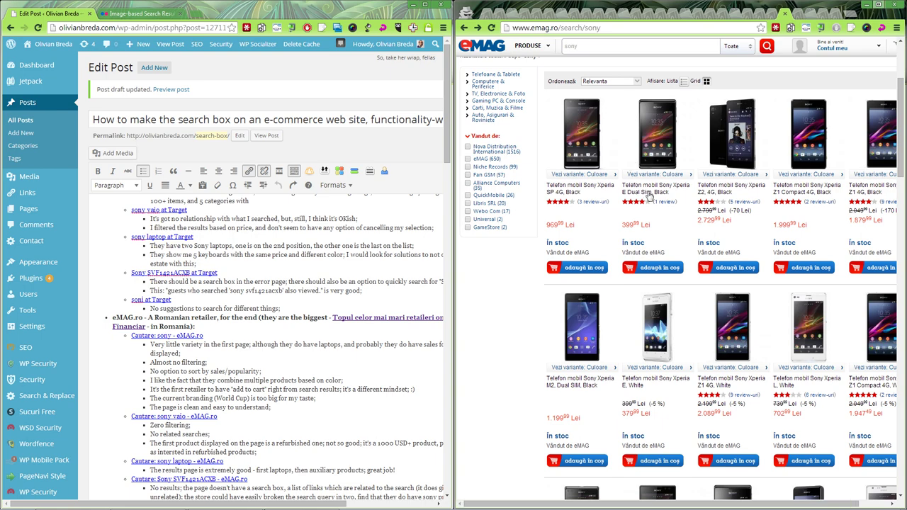
{"action": "scroll", "coordinate": [744, 191], "scroll_direction": "up", "scroll_amount": 2}
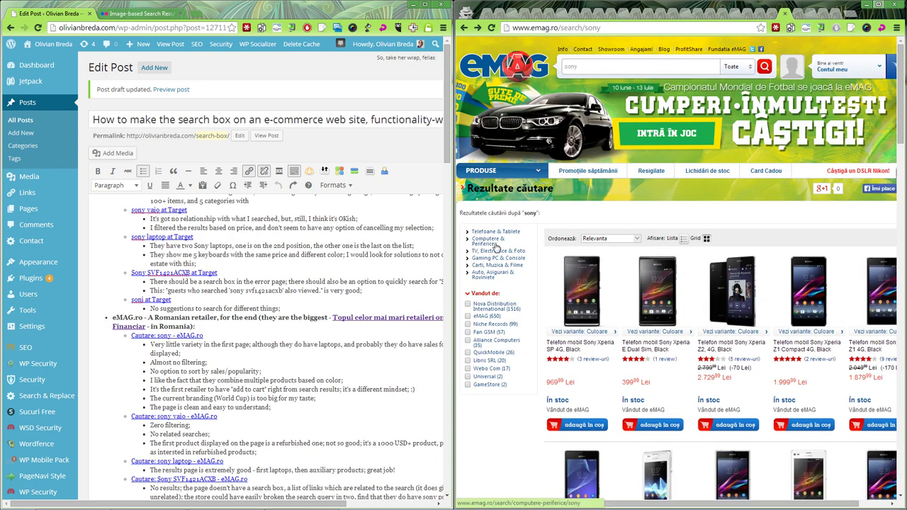
{"action": "scroll", "coordinate": [673, 277], "scroll_direction": "down", "scroll_amount": 2}
{"action": "scroll", "coordinate": [673, 277], "scroll_direction": "down", "scroll_amount": 6}
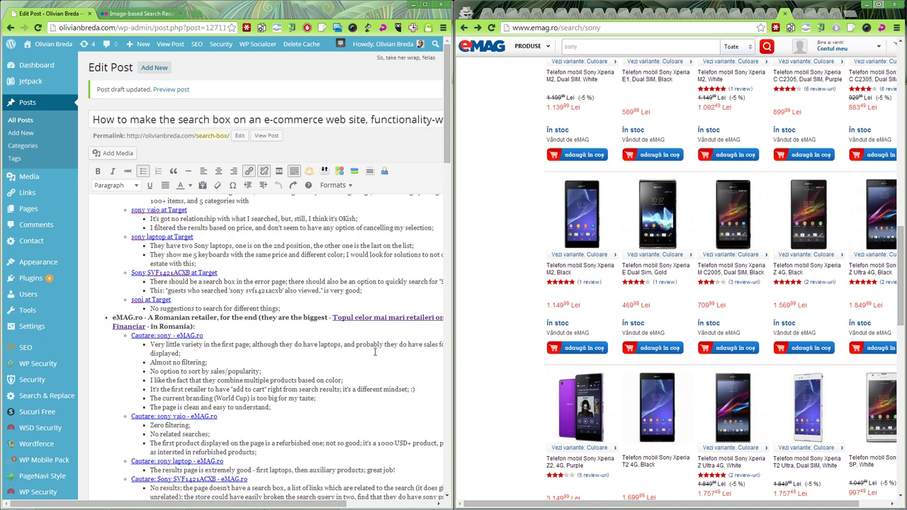
Check which sorting options are offered for eMAG.ro's "sony" results.
{"action": "scroll", "coordinate": [541, 253], "scroll_direction": "up", "scroll_amount": 5}
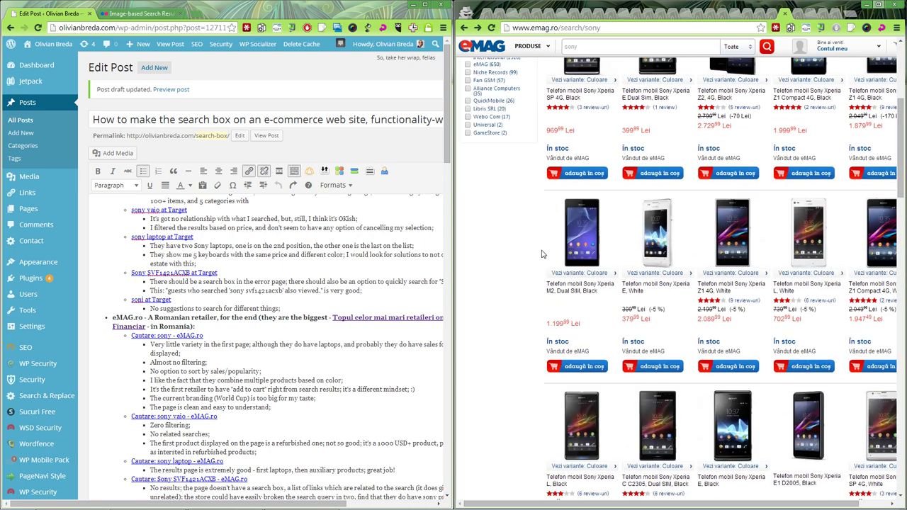
{"action": "scroll", "coordinate": [541, 254], "scroll_direction": "up", "scroll_amount": 3}
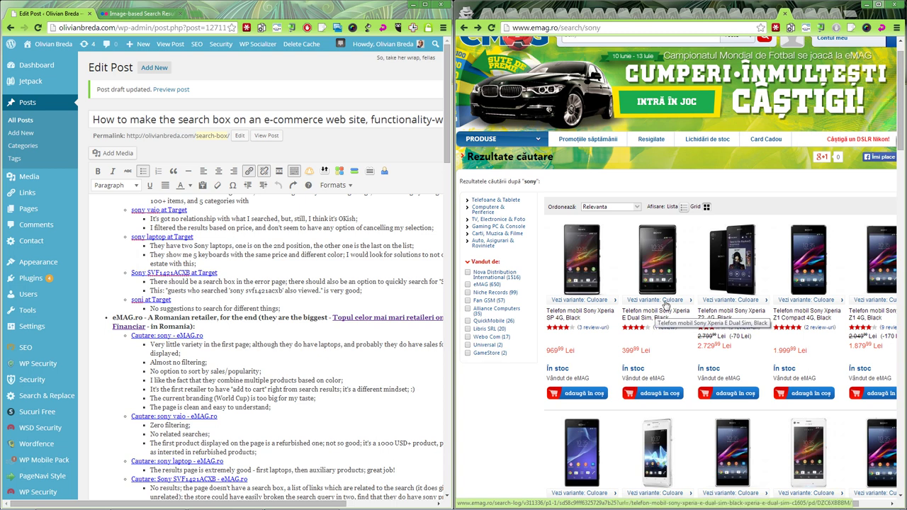
{"action": "left_click", "coordinate": [636, 208]}
{"action": "scroll", "coordinate": [625, 220], "scroll_direction": "down", "scroll_amount": 1}
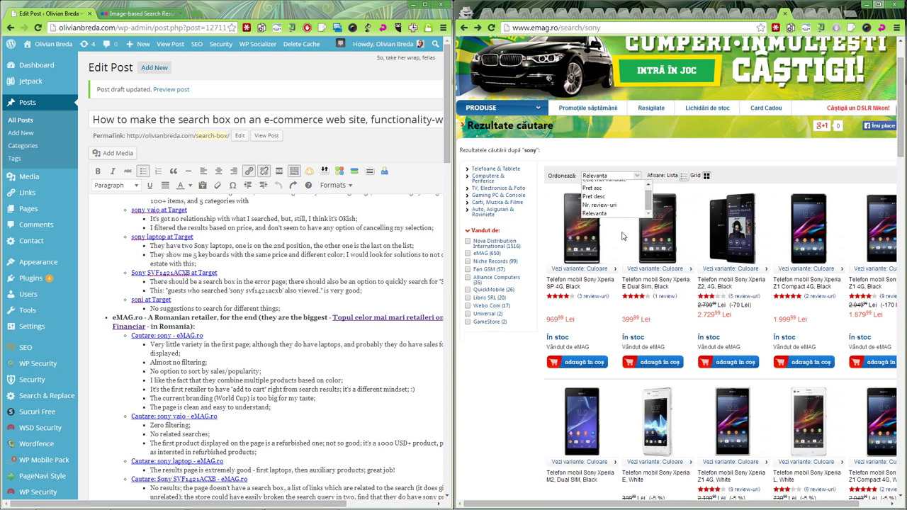
Switch to Amazon's "sony" results to compare their sorting option, and return to eMAG.ro's "sony" results.
{"action": "key", "text": "alt+Left"}
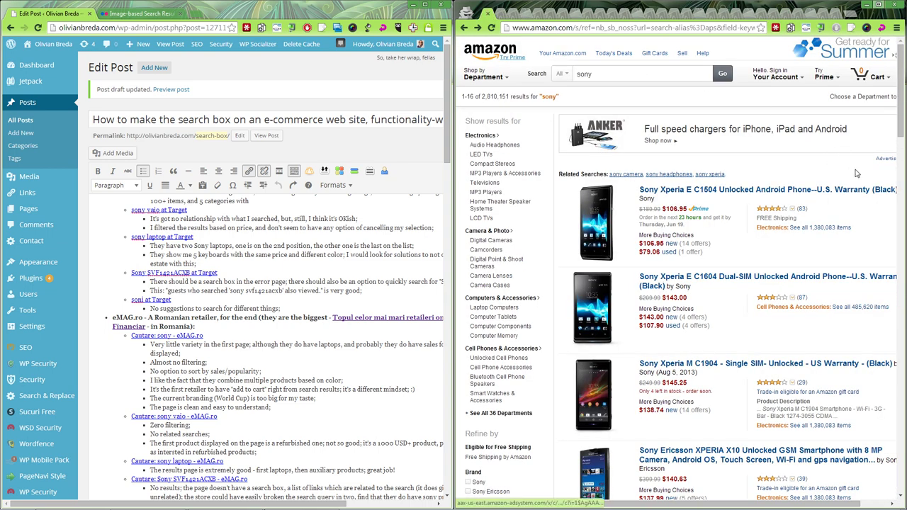
{"action": "left_click_drag", "start_coordinate": [686, 503], "coordinate": [718, 501]}
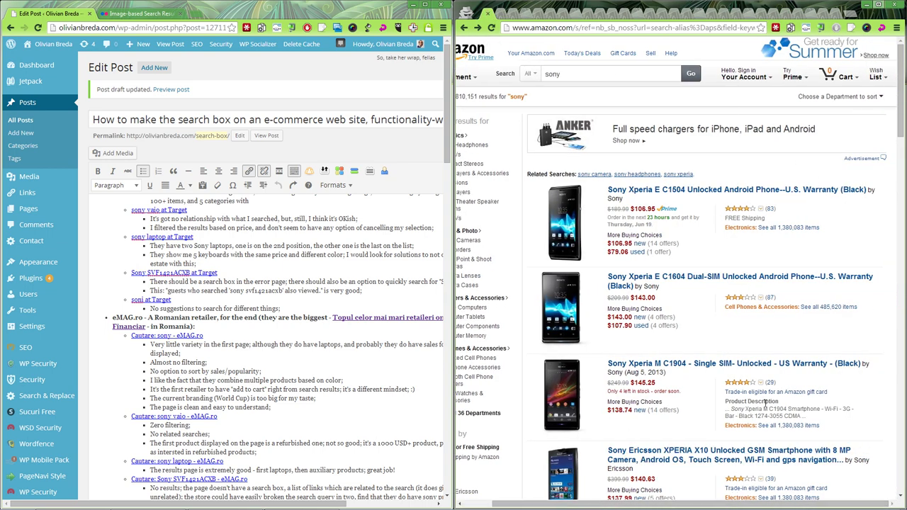
{"action": "left_click", "coordinate": [837, 97]}
{"action": "key", "text": "alt+Right"}
{"action": "key", "text": "alt+Right"}
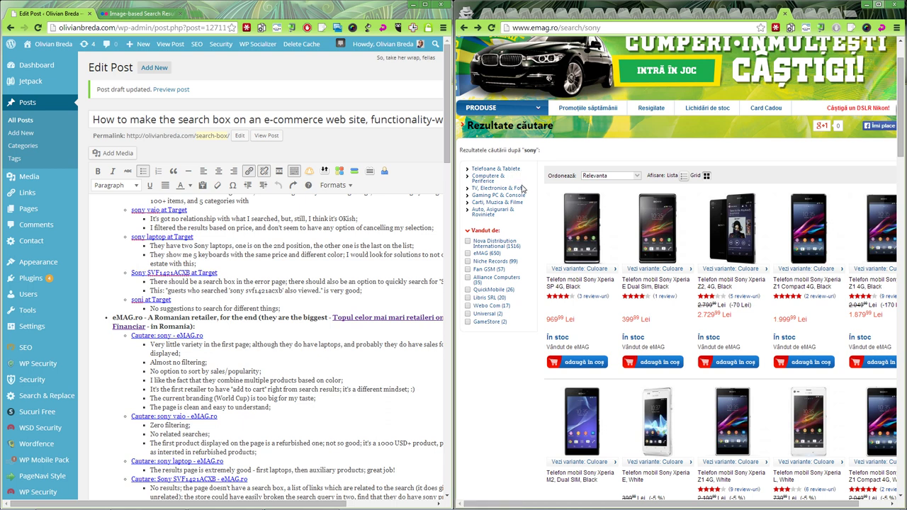
Highlight "add to cart" in the draft's eMAG.ro notes and compare it with the buttons in the "sony" results.
{"action": "left_click", "coordinate": [207, 381]}
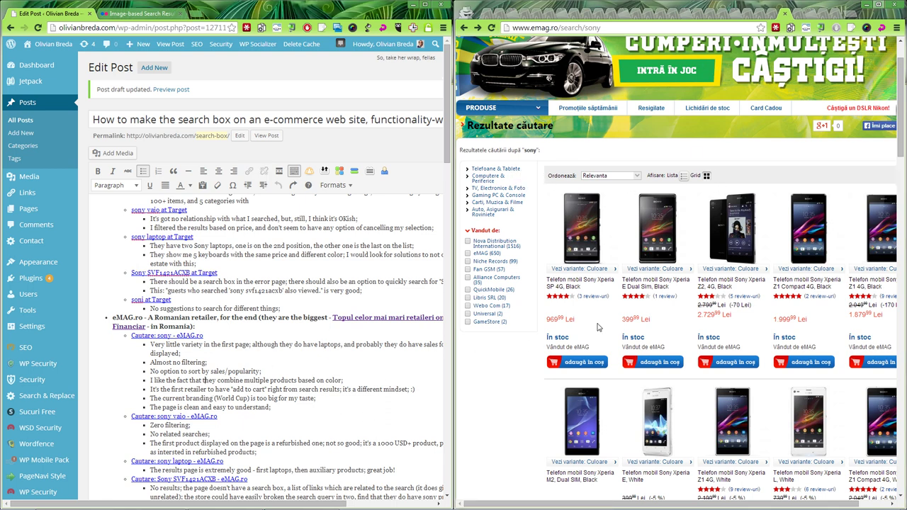
{"action": "left_click_drag", "start_coordinate": [236, 390], "coordinate": [272, 390]}
{"action": "scroll", "coordinate": [685, 372], "scroll_direction": "down", "scroll_amount": 2}
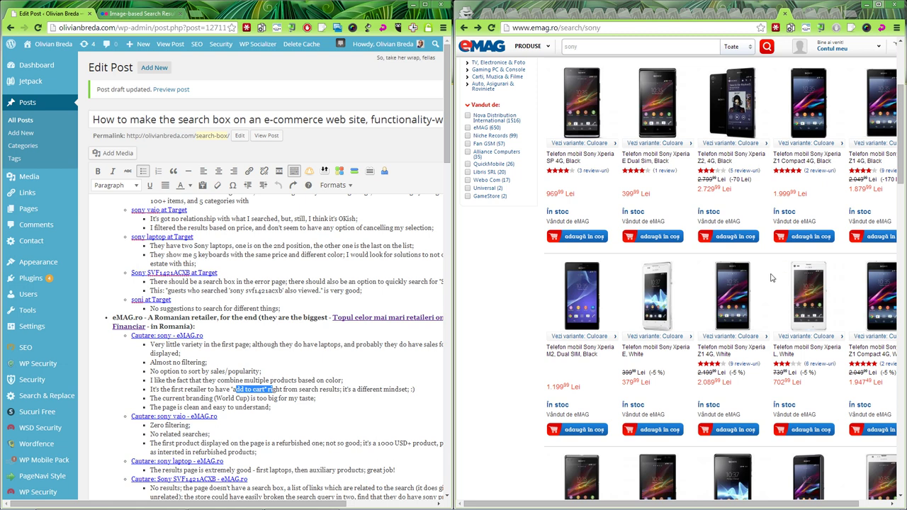
{"action": "scroll", "coordinate": [766, 253], "scroll_direction": "up", "scroll_amount": 1}
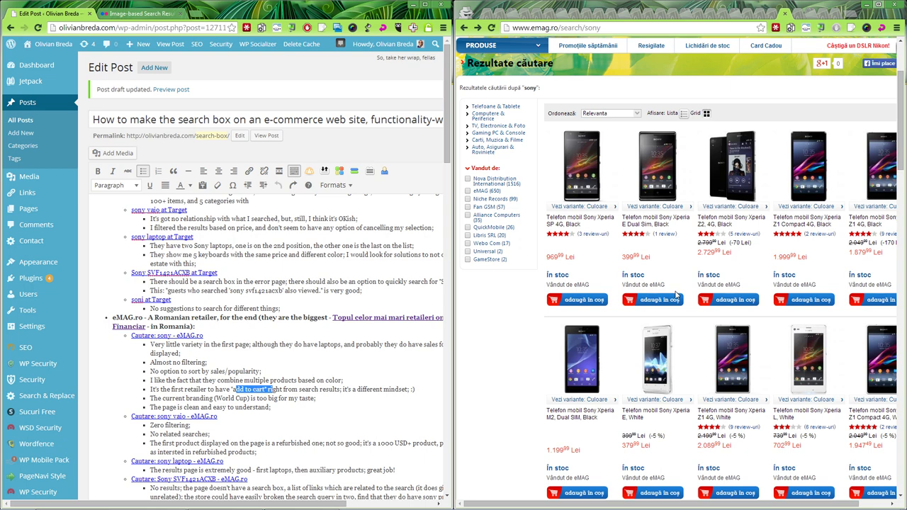
{"action": "scroll", "coordinate": [726, 278], "scroll_direction": "up", "scroll_amount": 2}
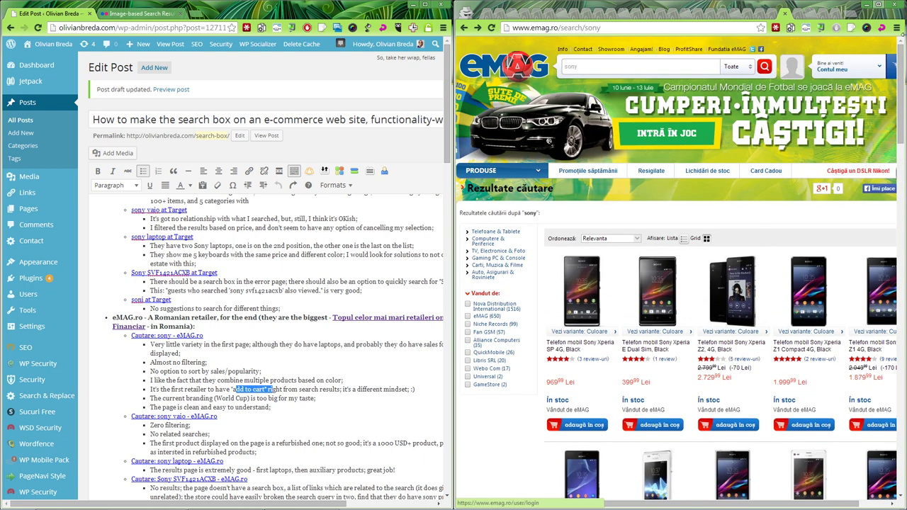
View eMAG.ro's World Cup branding in a maximized window, visit its home page, and return to the side-by-side "sony" results.
{"action": "key", "text": "super+Up"}
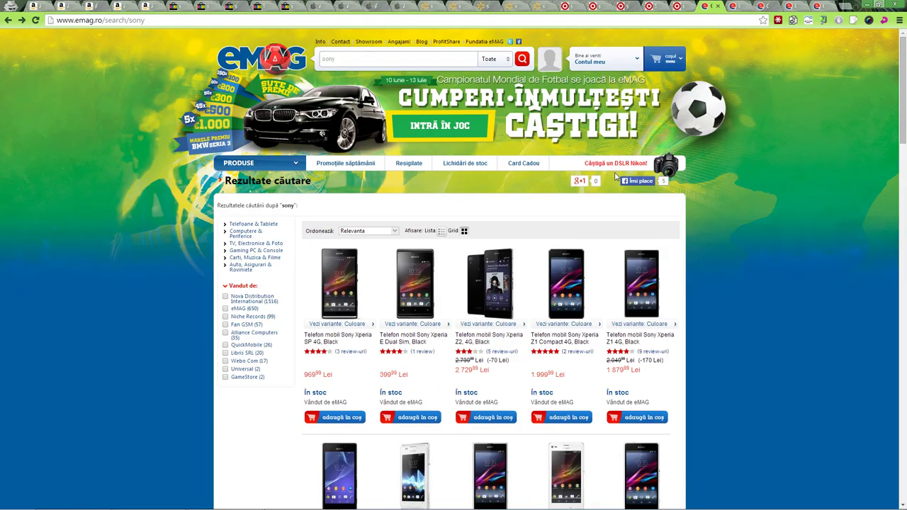
{"action": "scroll", "coordinate": [699, 206], "scroll_direction": "down", "scroll_amount": 2}
{"action": "scroll", "coordinate": [699, 207], "scroll_direction": "up", "scroll_amount": 2}
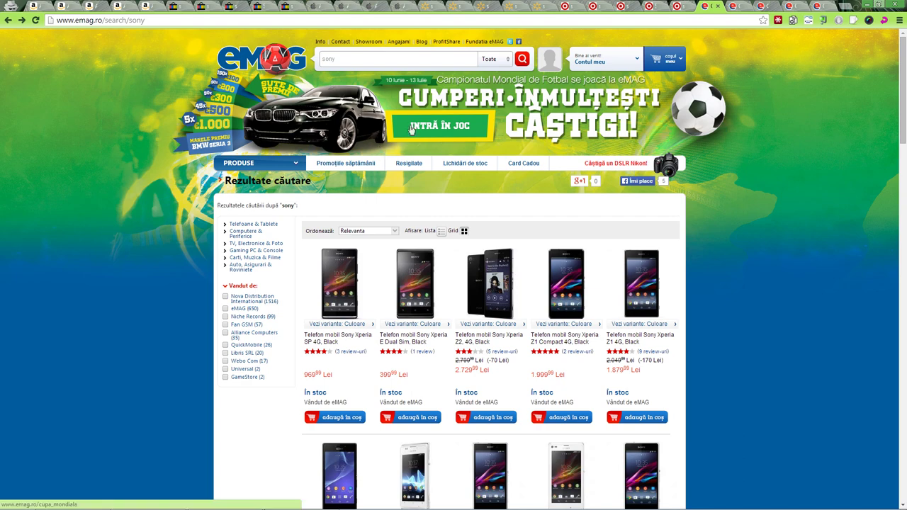
{"action": "left_click", "coordinate": [269, 96]}
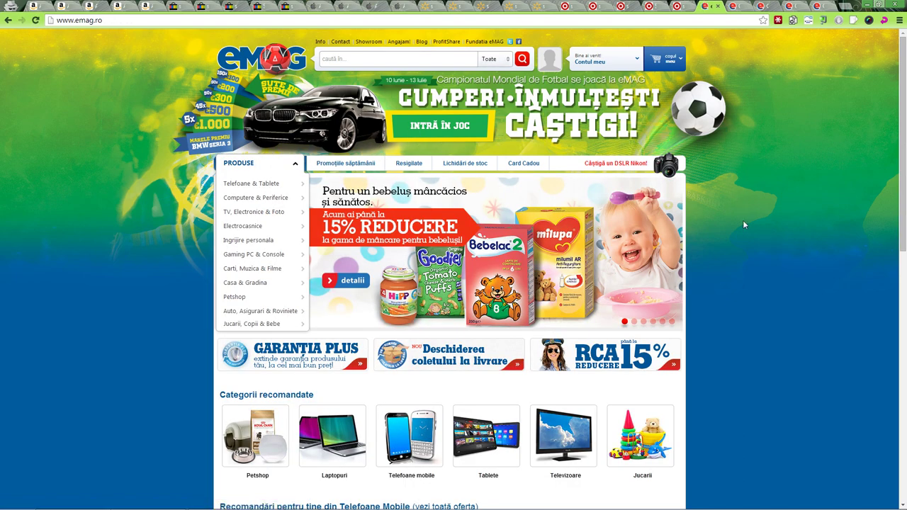
{"action": "key", "text": "alt+Left"}
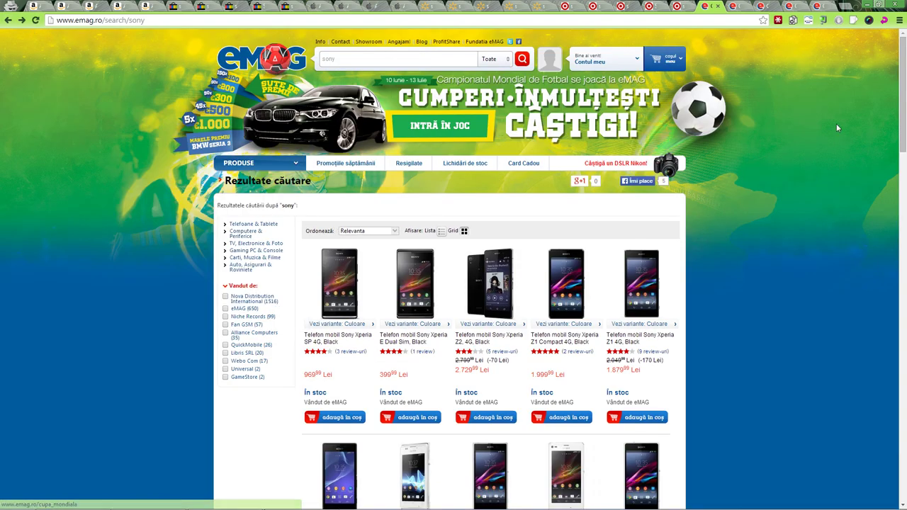
{"action": "left_click", "coordinate": [883, 5]}
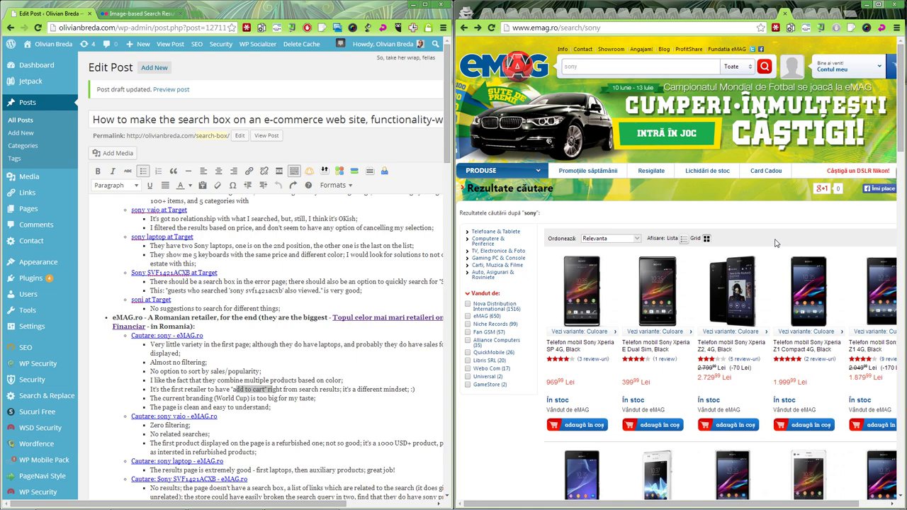
Look through the rest of eMAG.ro's "sony" results down to the browsing history section.
{"action": "scroll", "coordinate": [776, 243], "scroll_direction": "down", "scroll_amount": 6}
{"action": "scroll", "coordinate": [785, 284], "scroll_direction": "down", "scroll_amount": 3}
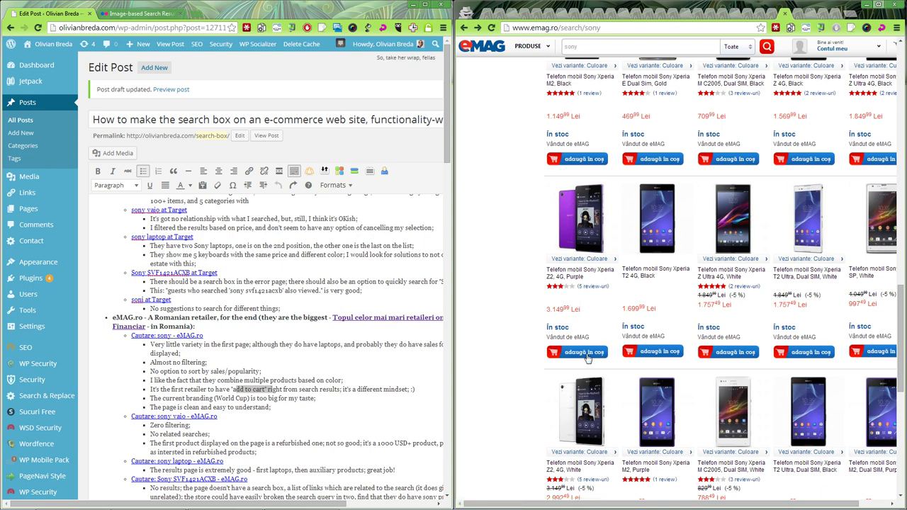
{"action": "scroll", "coordinate": [587, 358], "scroll_direction": "down", "scroll_amount": 6}
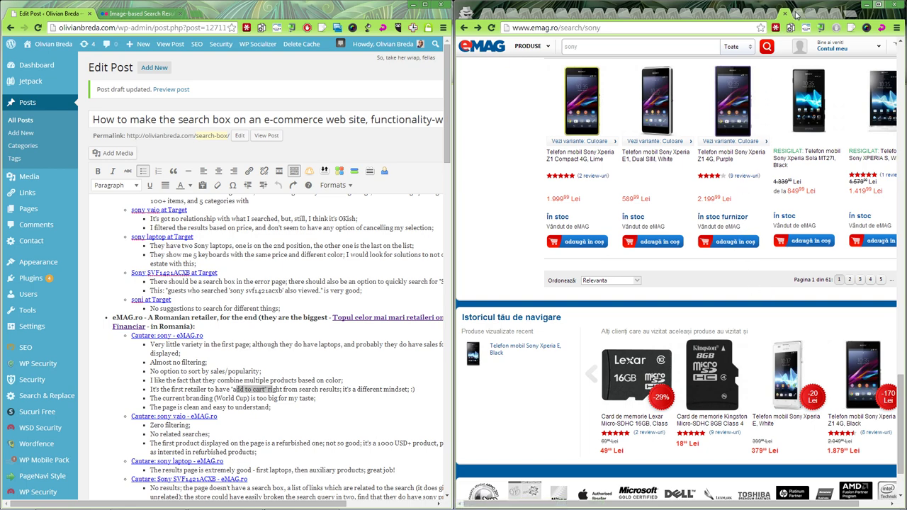
Switch to eMAG.ro's "sony vaio" results and examine the filters, refurbished items and the end of the list.
{"action": "key", "text": "alt+Right"}
{"action": "scroll", "coordinate": [764, 207], "scroll_direction": "down", "scroll_amount": 5}
{"action": "scroll", "coordinate": [718, 197], "scroll_direction": "up", "scroll_amount": 2}
{"action": "scroll", "coordinate": [718, 197], "scroll_direction": "up", "scroll_amount": 2}
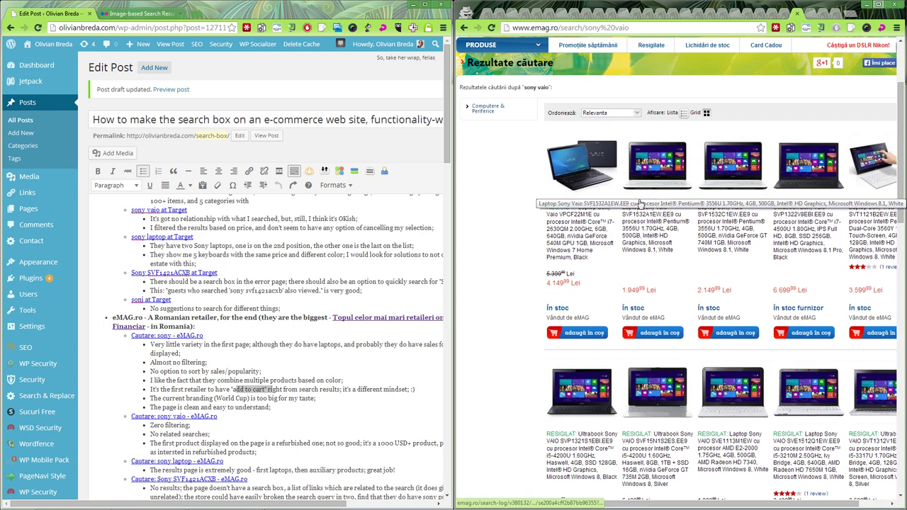
{"action": "scroll", "coordinate": [718, 221], "scroll_direction": "up", "scroll_amount": 2}
{"action": "scroll", "coordinate": [725, 216], "scroll_direction": "down", "scroll_amount": 4}
{"action": "scroll", "coordinate": [725, 217], "scroll_direction": "down", "scroll_amount": 6}
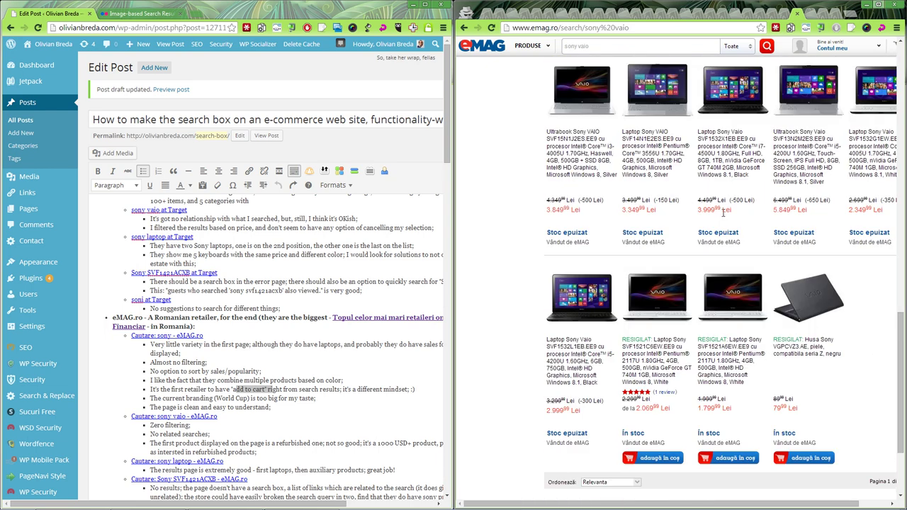
{"action": "scroll", "coordinate": [768, 239], "scroll_direction": "down", "scroll_amount": 2}
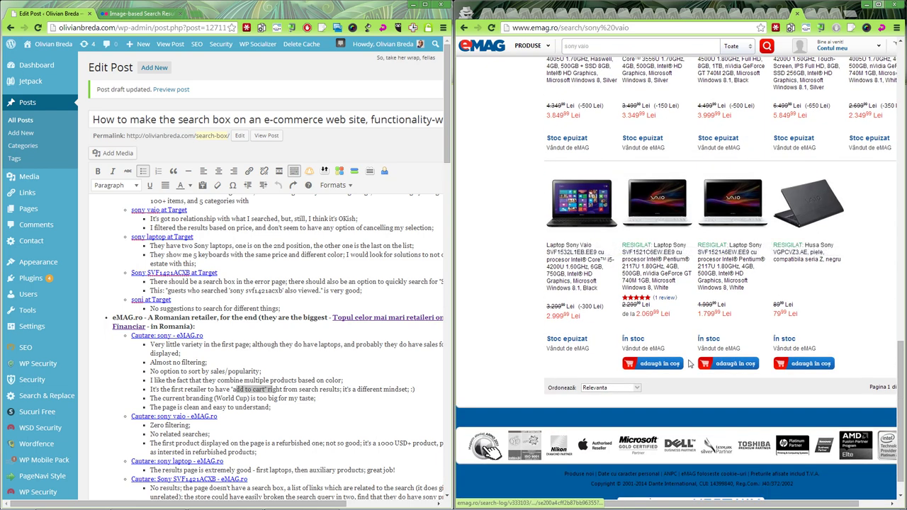
{"action": "left_click", "coordinate": [744, 504]}
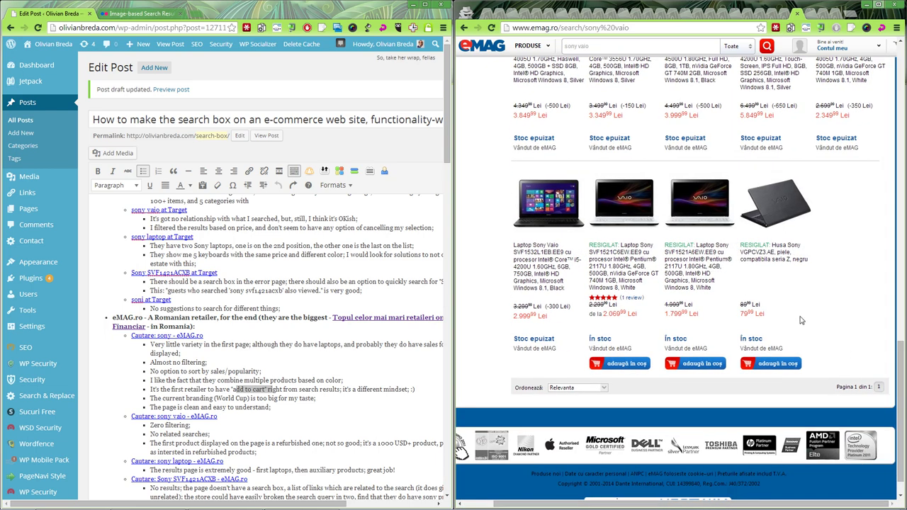
{"action": "scroll", "coordinate": [808, 305], "scroll_direction": "up", "scroll_amount": 5}
Switch to eMAG.ro's "sony laptop" results and examine the order of laptops and other products.
{"action": "key", "text": "alt+Right"}
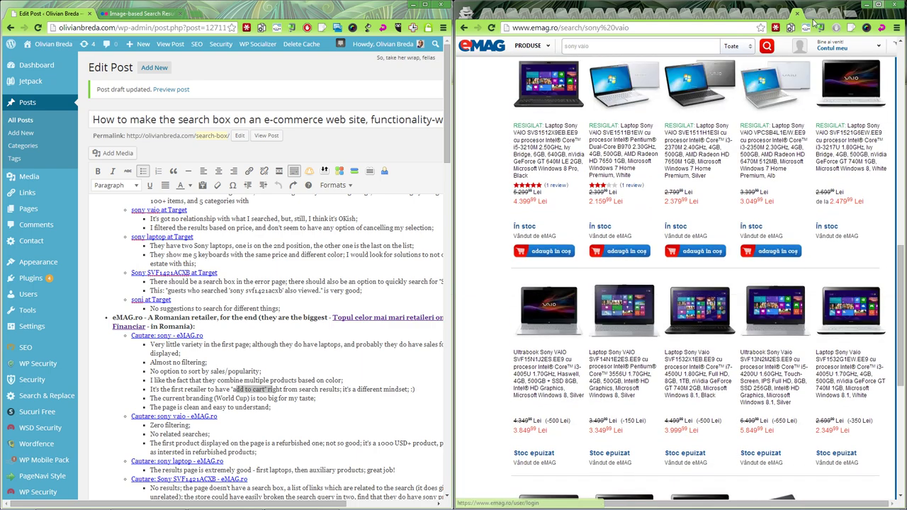
{"action": "scroll", "coordinate": [733, 232], "scroll_direction": "down", "scroll_amount": 10}
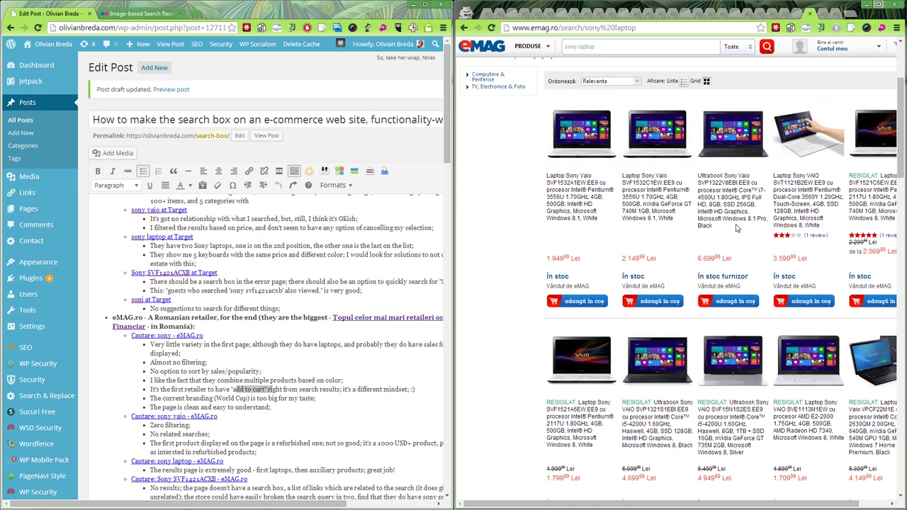
{"action": "scroll", "coordinate": [733, 210], "scroll_direction": "down", "scroll_amount": 6}
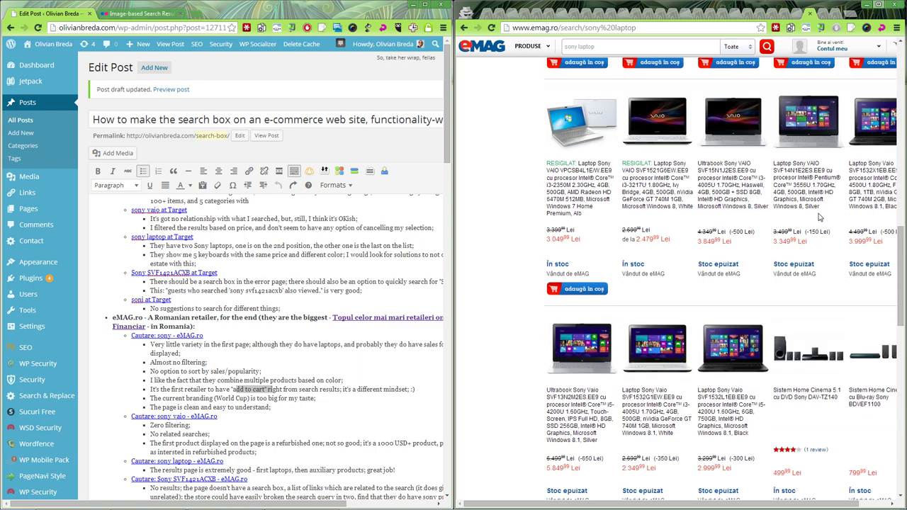
Look through the remaining eMAG.ro "sony laptop" results, including home cinema systems and cameras, and return to the start of the list.
{"action": "scroll", "coordinate": [867, 230], "scroll_direction": "down", "scroll_amount": 8}
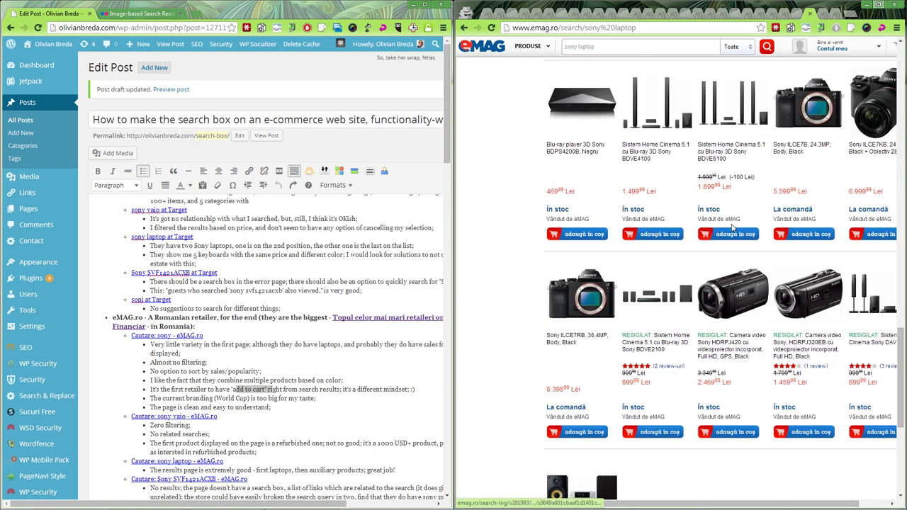
{"action": "scroll", "coordinate": [718, 289], "scroll_direction": "up", "scroll_amount": 10}
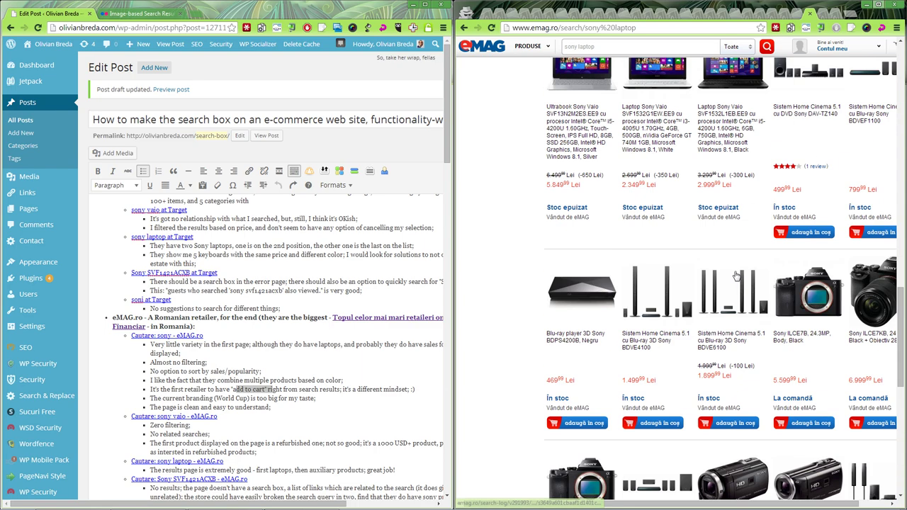
{"action": "scroll", "coordinate": [822, 319], "scroll_direction": "up", "scroll_amount": 10}
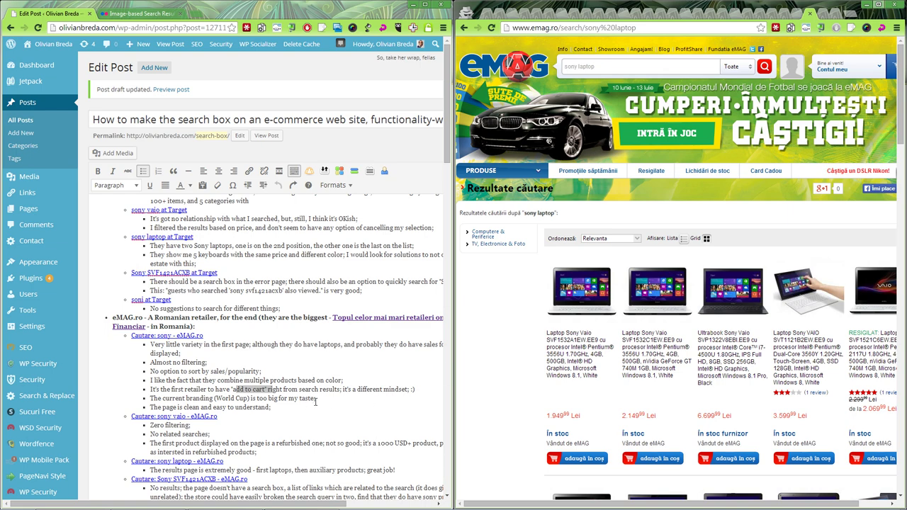
Switch to eMAG.ro's "sony vaio" results and examine the old and reduced prices of the first refurbished laptop.
{"action": "left_click", "coordinate": [810, 14]}
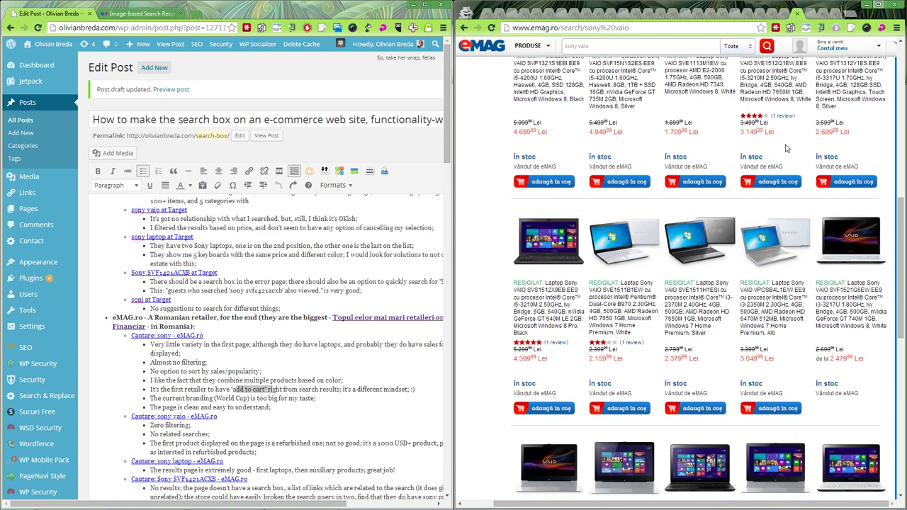
{"action": "scroll", "coordinate": [785, 176], "scroll_direction": "up", "scroll_amount": 5}
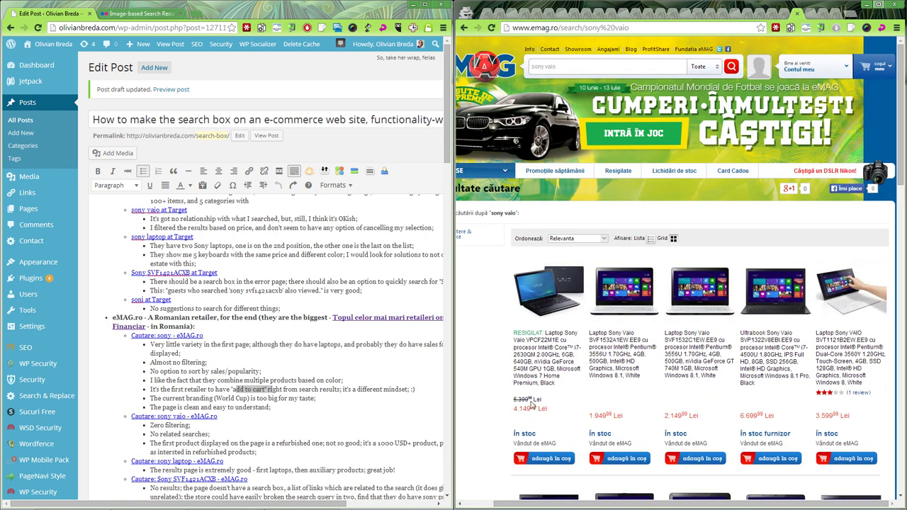
{"action": "left_click_drag", "start_coordinate": [499, 502], "coordinate": [466, 502]}
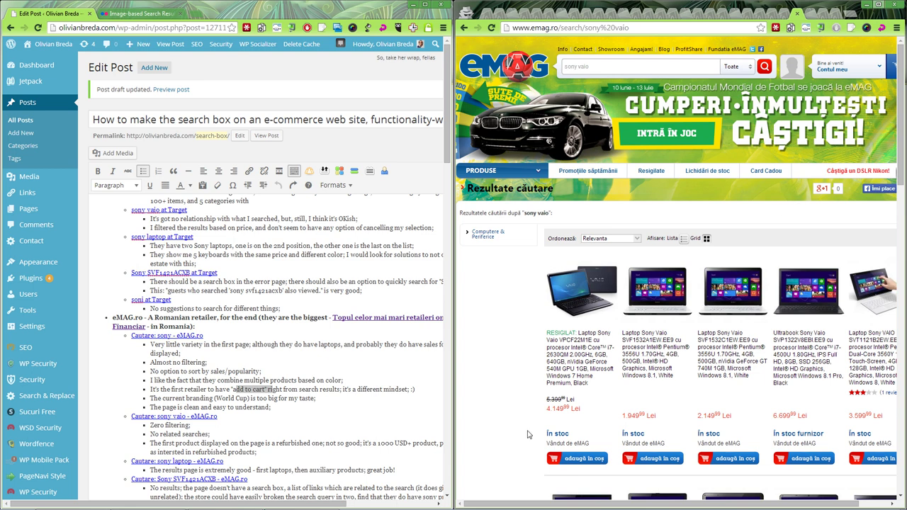
{"action": "left_click_drag", "start_coordinate": [546, 401], "coordinate": [572, 400]}
{"action": "left_click", "coordinate": [546, 414]}
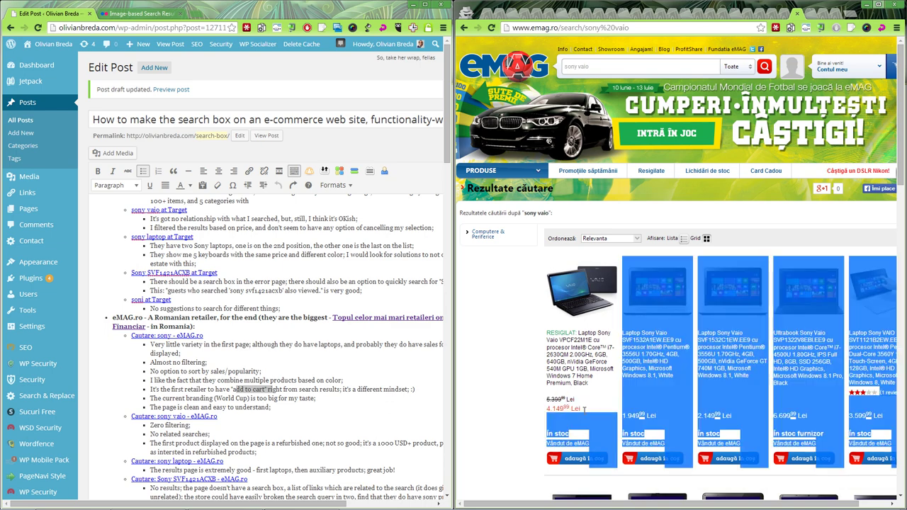
{"action": "mouse_move", "coordinate": [584, 414]}
{"action": "left_mouse_down"}
{"action": "mouse_move", "coordinate": [779, 425]}
{"action": "mouse_move", "coordinate": [567, 409]}
{"action": "mouse_move", "coordinate": [584, 406]}
{"action": "left_mouse_up"}
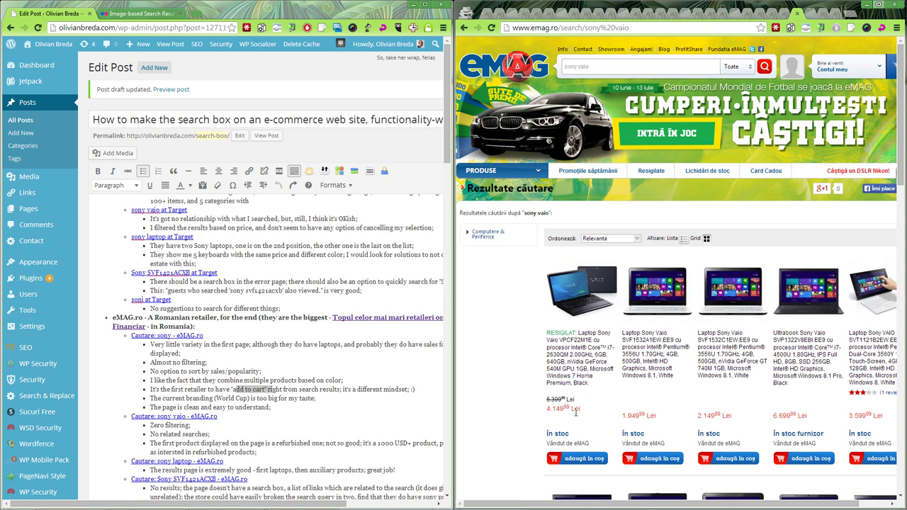
Compare the first refurbished laptop's price with the VAIO ultrabook's price and the refurbished laptops in the next row.
{"action": "scroll", "coordinate": [606, 406], "scroll_direction": "down", "scroll_amount": 2}
{"action": "left_click_drag", "start_coordinate": [555, 302], "coordinate": [576, 305]}
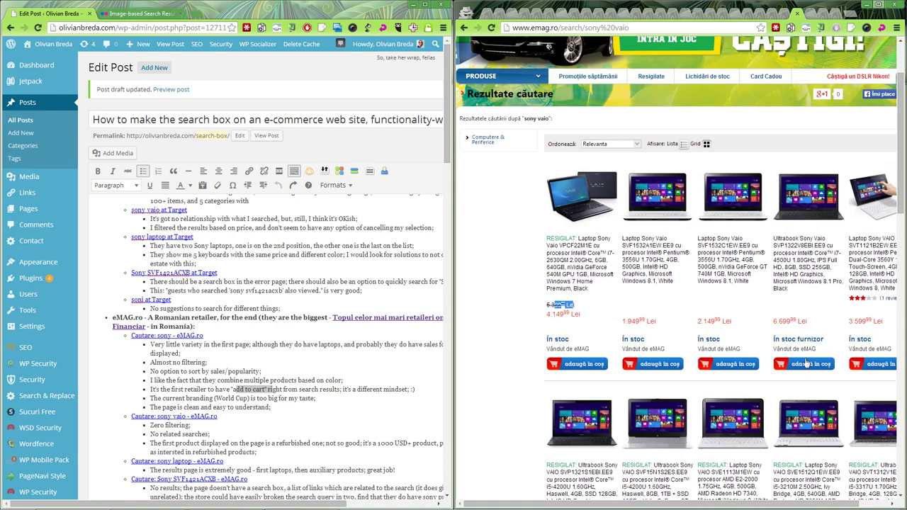
{"action": "left_click_drag", "start_coordinate": [772, 321], "coordinate": [805, 320]}
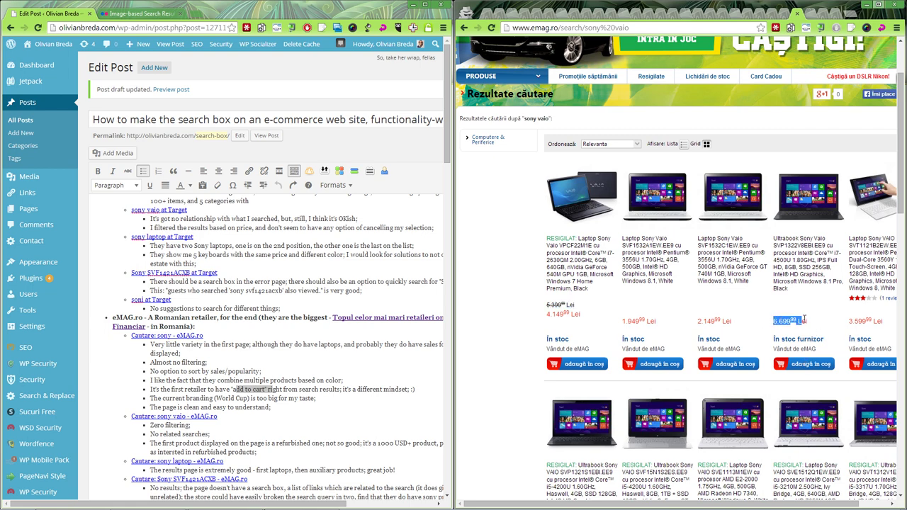
{"action": "scroll", "coordinate": [550, 308], "scroll_direction": "down", "scroll_amount": 2}
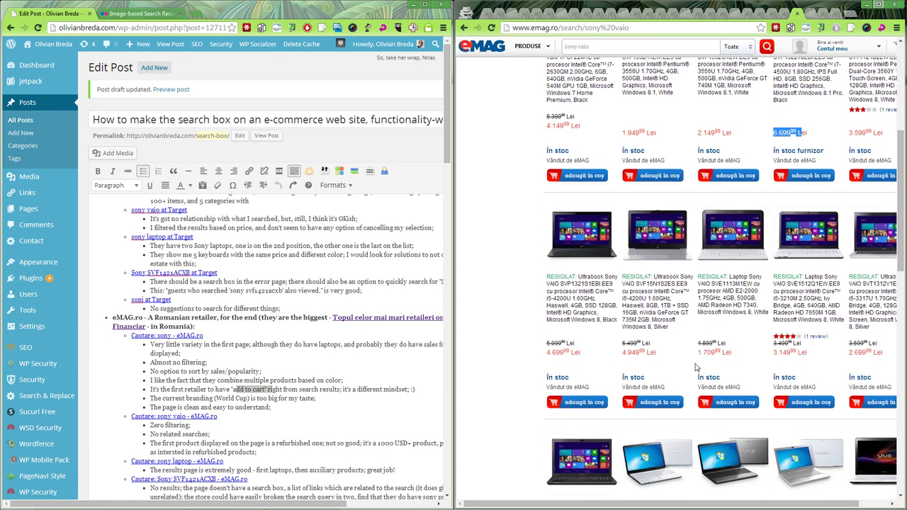
{"action": "scroll", "coordinate": [696, 367], "scroll_direction": "up", "scroll_amount": 3}
{"action": "left_click_drag", "start_coordinate": [581, 348], "coordinate": [548, 336]}
{"action": "left_click", "coordinate": [550, 342]}
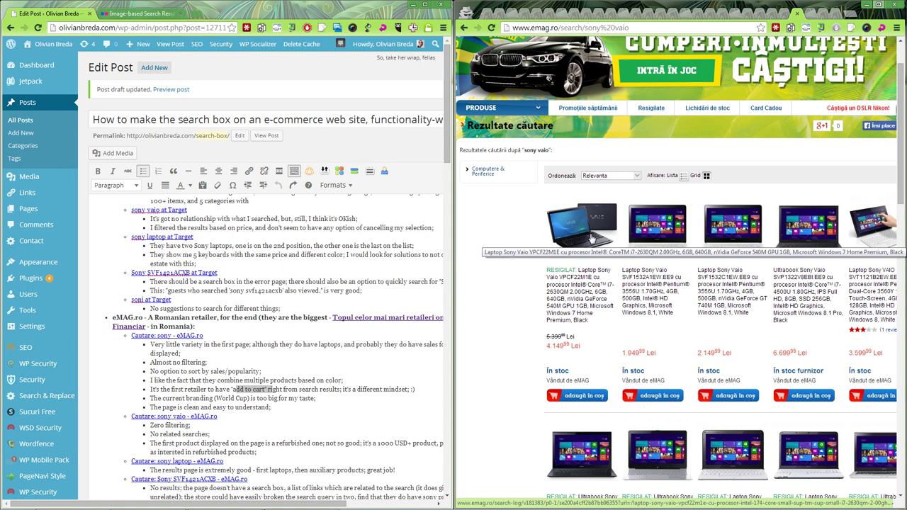
Switch to eMAG.ro's "Sony SVF1421ACXB" results and examine the search box and search suggestions against the notes in the draft.
{"action": "left_click", "coordinate": [797, 13]}
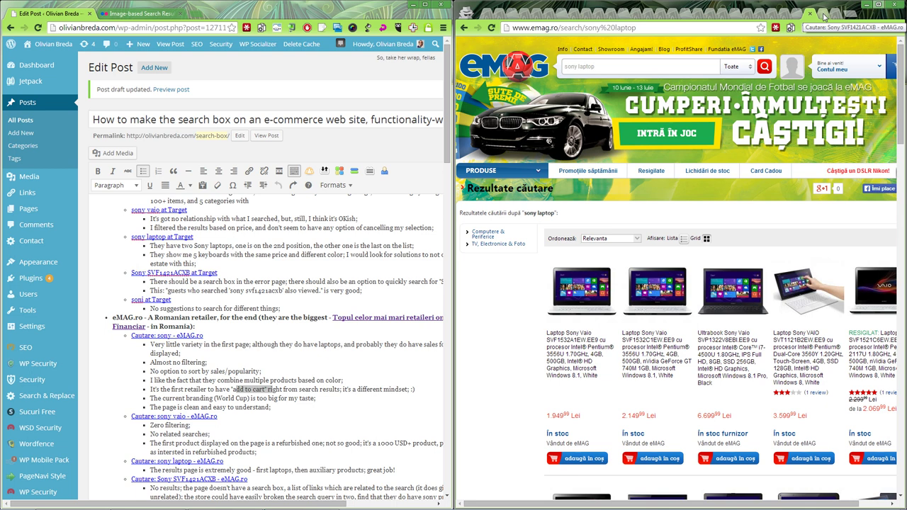
{"action": "left_click", "coordinate": [824, 16]}
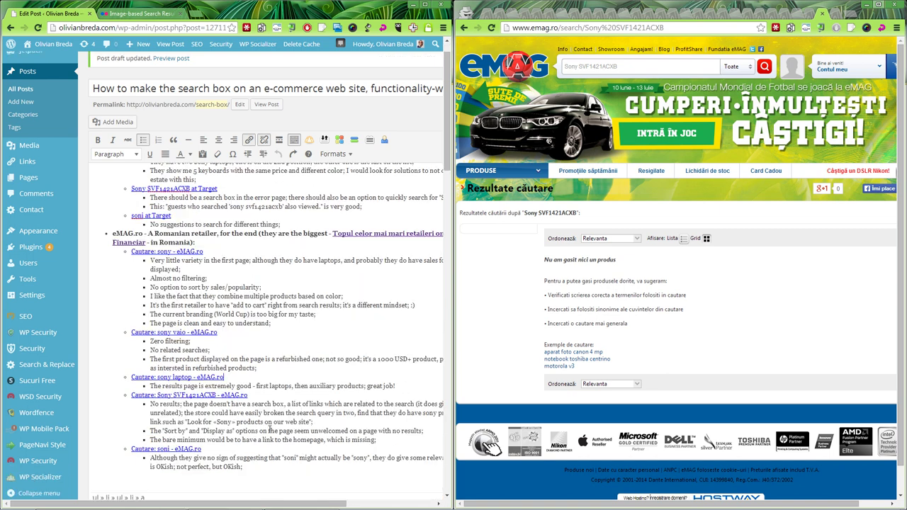
{"action": "left_click", "coordinate": [263, 418]}
{"action": "left_click", "coordinate": [647, 81]}
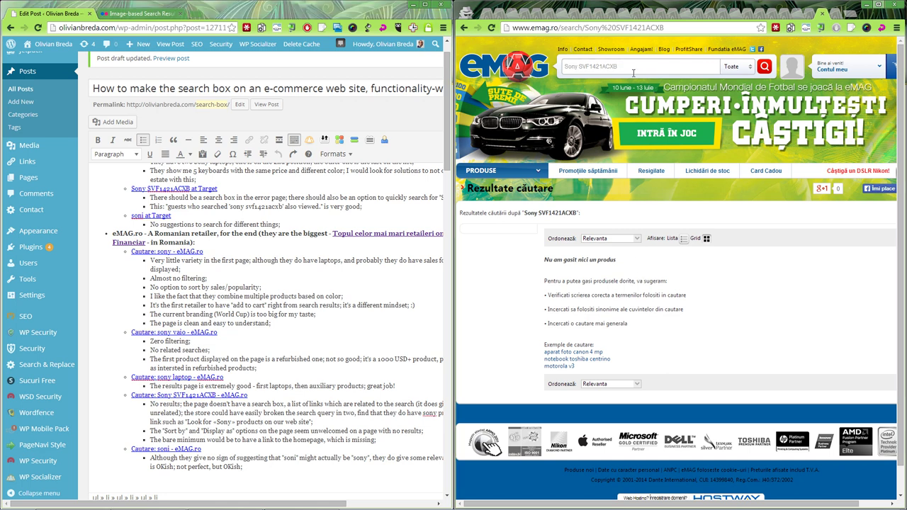
{"action": "left_click", "coordinate": [631, 276]}
{"action": "left_click", "coordinate": [625, 65]}
View the product category list on eMAG.ro's "Sony SVF1421ACXB" results page and close it again.
{"action": "left_click", "coordinate": [492, 172]}
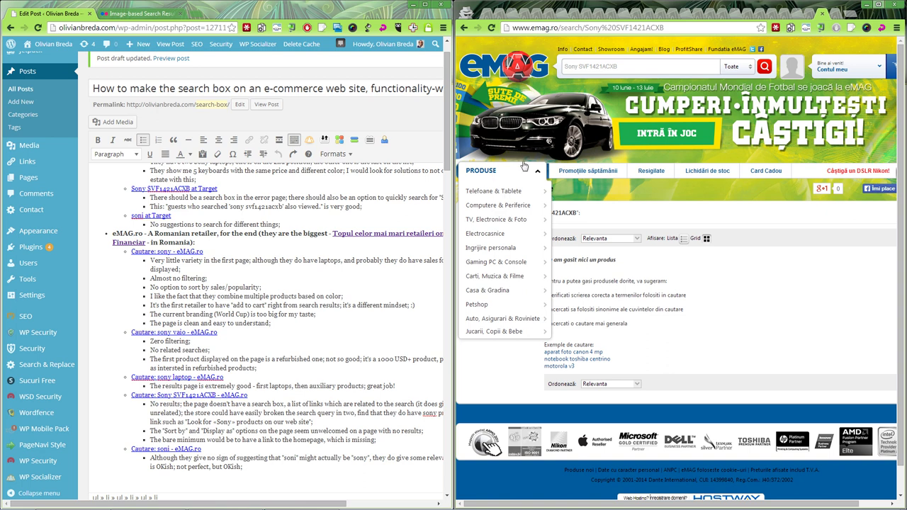
{"action": "left_click", "coordinate": [522, 172]}
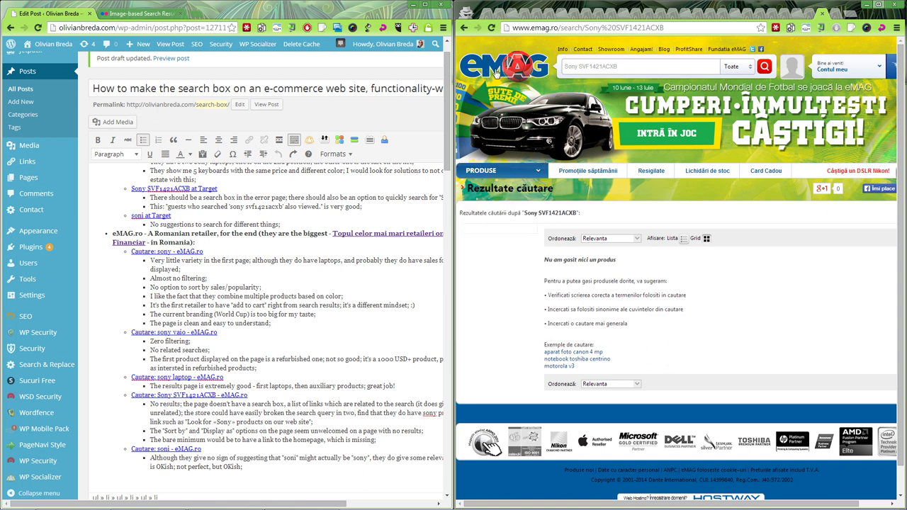
{"action": "left_click", "coordinate": [478, 168]}
{"action": "mouse_move", "coordinate": [530, 177]}
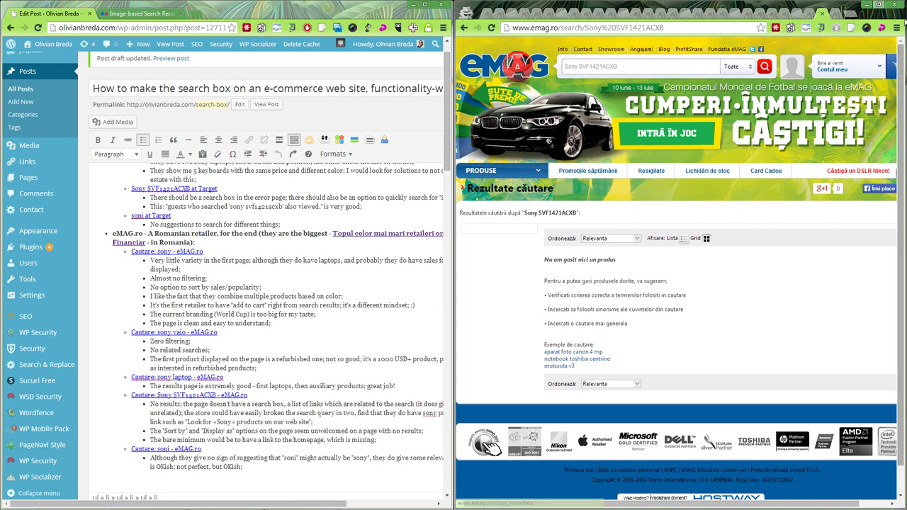
Switch to eMAG.ro's "soni" results and examine the listed products, categories and the title of the first item.
{"action": "key", "text": "alt+Right"}
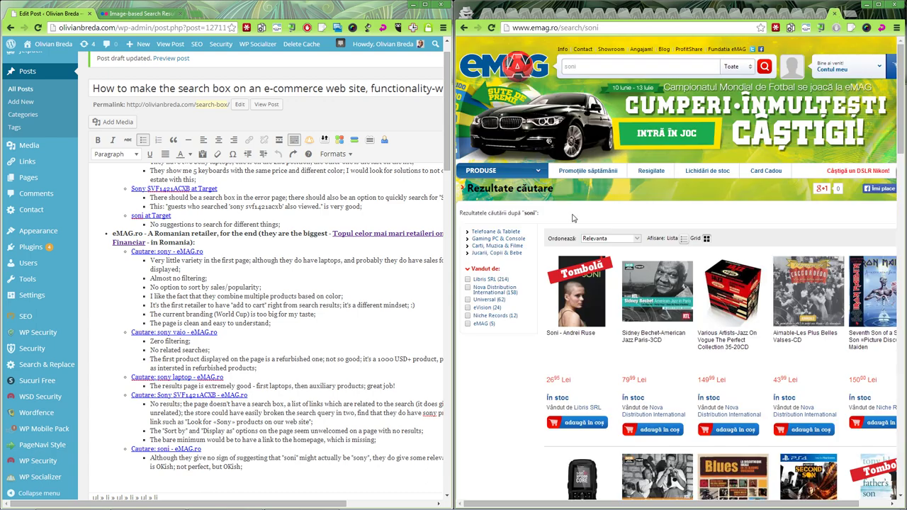
{"action": "scroll", "coordinate": [772, 298], "scroll_direction": "down", "scroll_amount": 3}
{"action": "scroll", "coordinate": [772, 298], "scroll_direction": "down", "scroll_amount": 4}
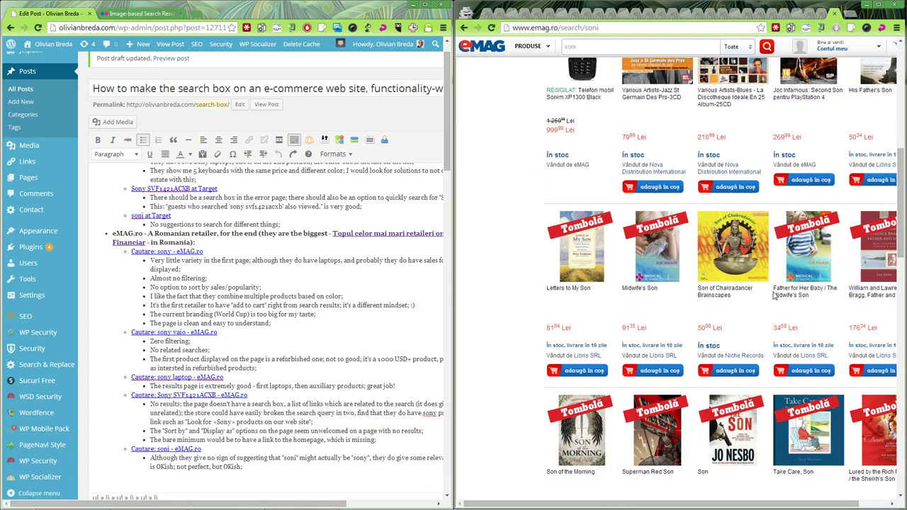
{"action": "scroll", "coordinate": [774, 297], "scroll_direction": "up", "scroll_amount": 7}
{"action": "scroll", "coordinate": [776, 295], "scroll_direction": "up", "scroll_amount": 1}
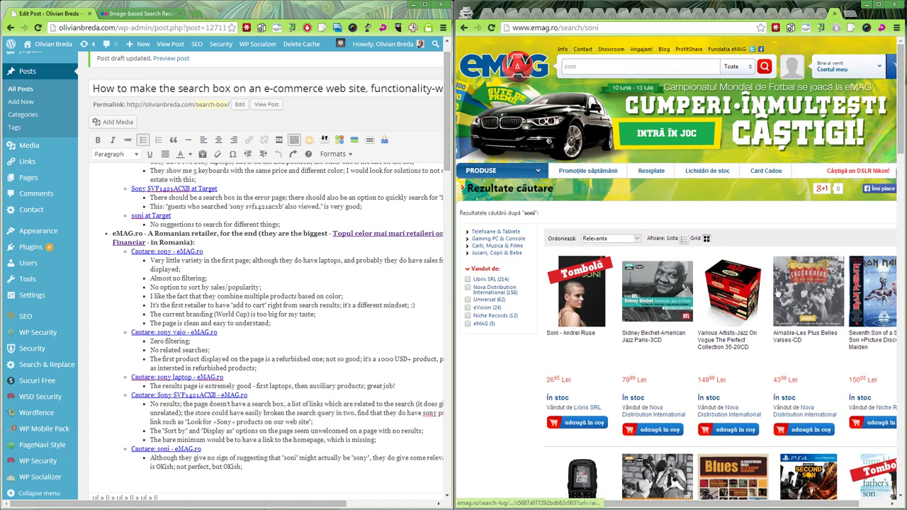
{"action": "scroll", "coordinate": [633, 286], "scroll_direction": "down", "scroll_amount": 1}
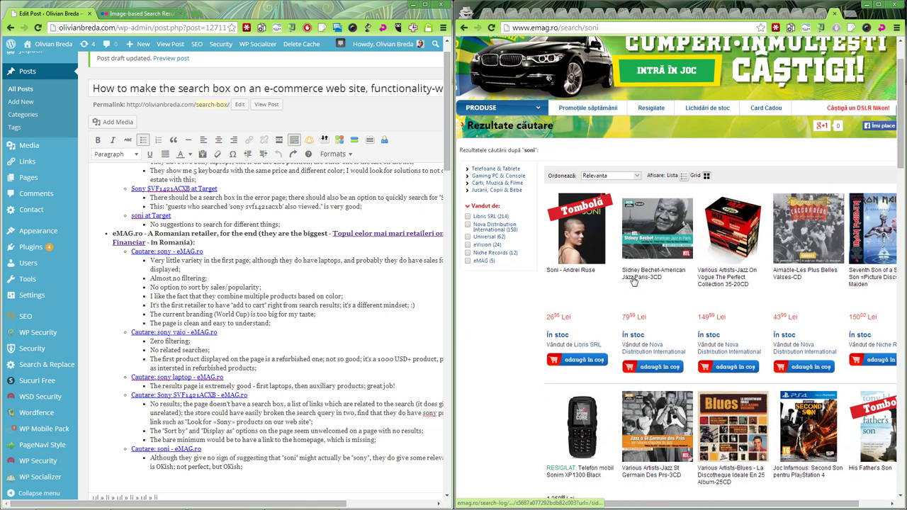
{"action": "scroll", "coordinate": [601, 260], "scroll_direction": "up", "scroll_amount": 1}
{"action": "left_click_drag", "start_coordinate": [559, 308], "coordinate": [551, 307]}
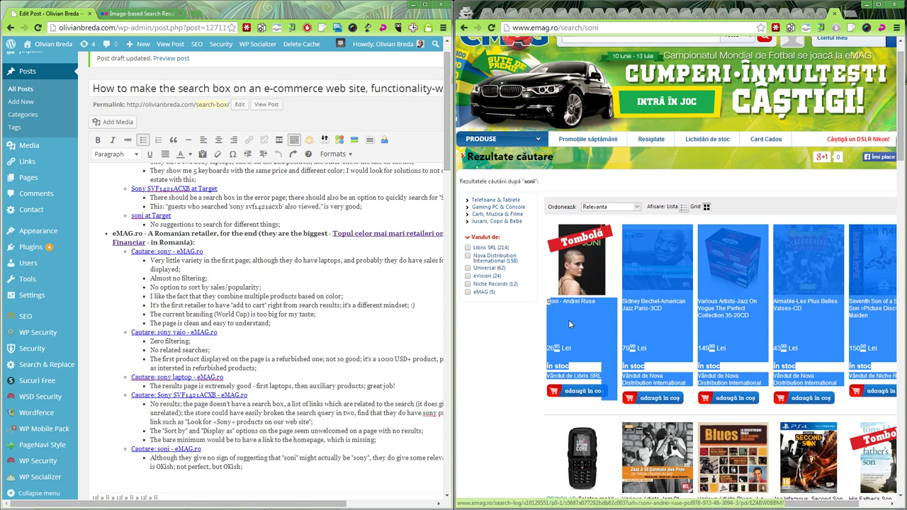
{"action": "left_click", "coordinate": [568, 320]}
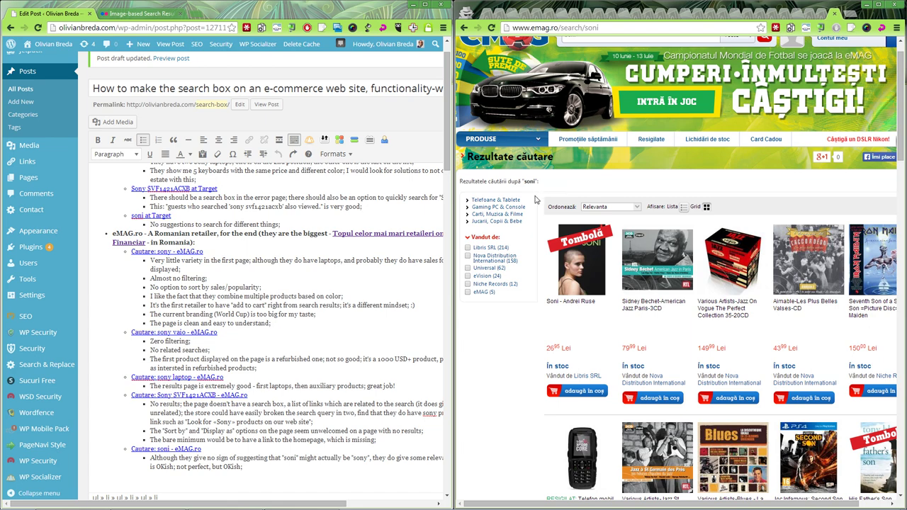
Revisit Amazon's "sony" results, then return to eMAG.ro's "sony laptop" results and review the order of laptops and other products.
{"action": "left_click", "coordinate": [488, 14]}
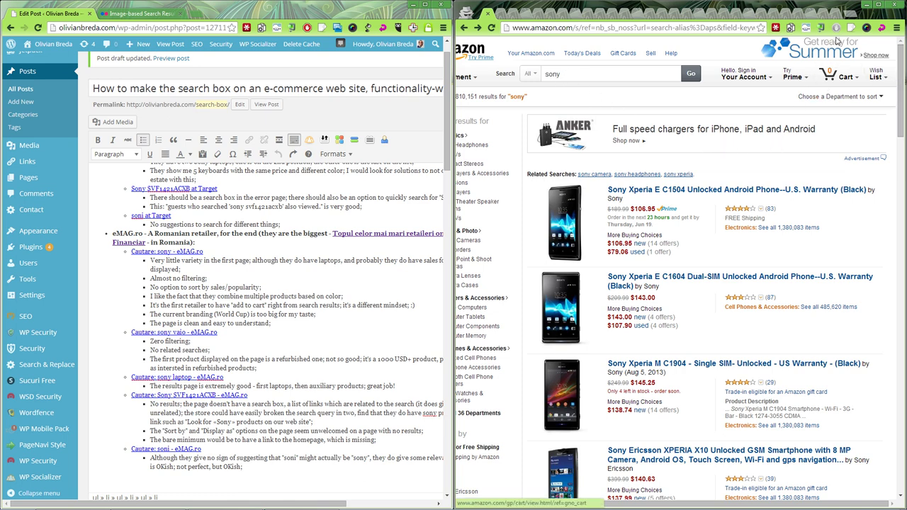
{"action": "left_click", "coordinate": [821, 17]}
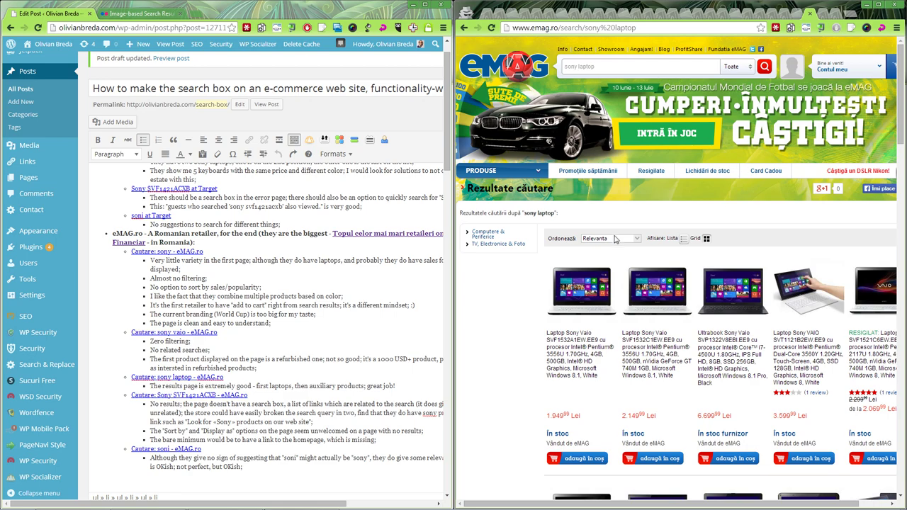
{"action": "scroll", "coordinate": [686, 297], "scroll_direction": "down", "scroll_amount": 6}
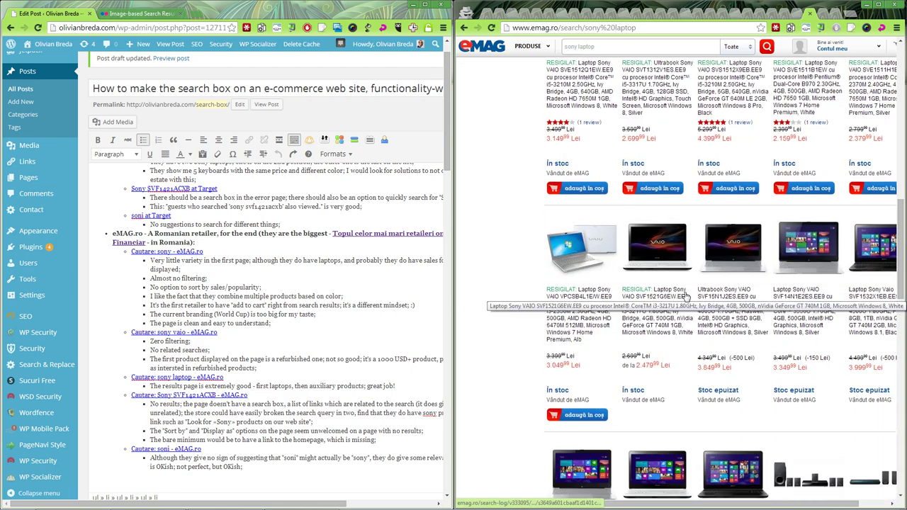
{"action": "scroll", "coordinate": [686, 296], "scroll_direction": "down", "scroll_amount": 6}
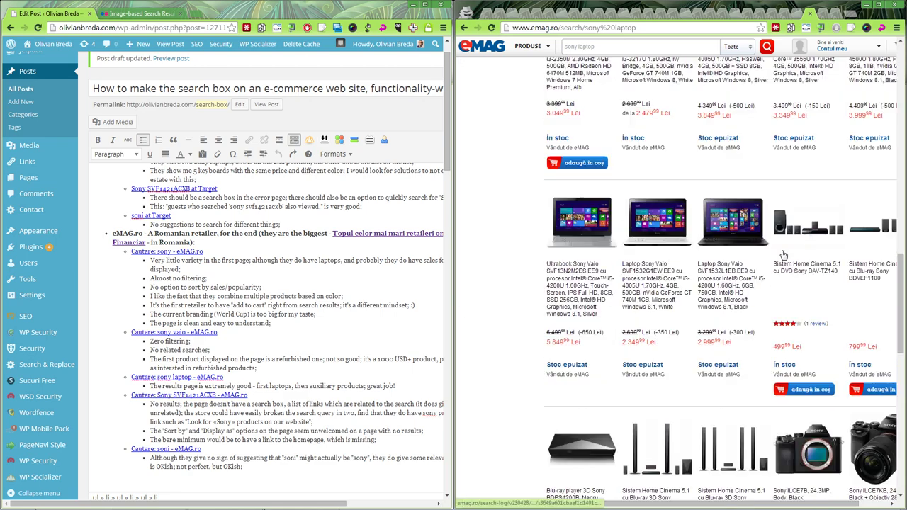
{"action": "scroll", "coordinate": [830, 319], "scroll_direction": "up", "scroll_amount": 5}
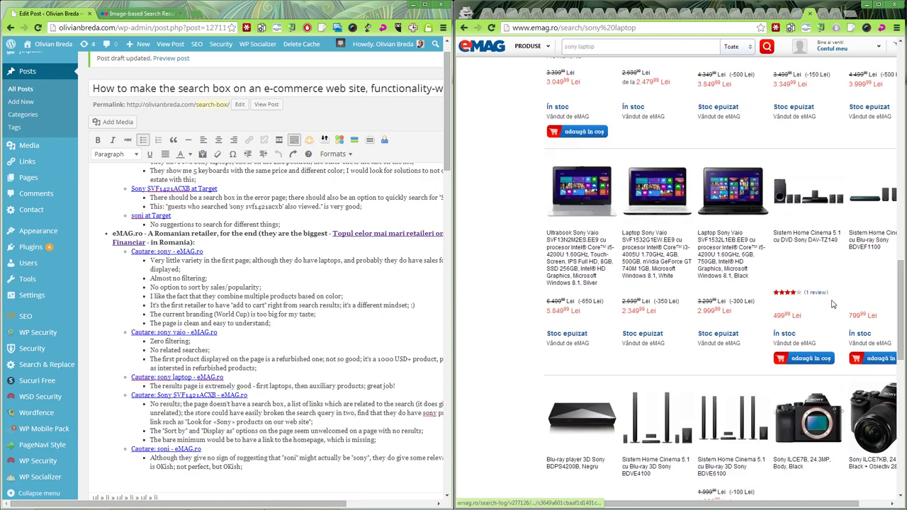
{"action": "scroll", "coordinate": [829, 292], "scroll_direction": "up", "scroll_amount": 5}
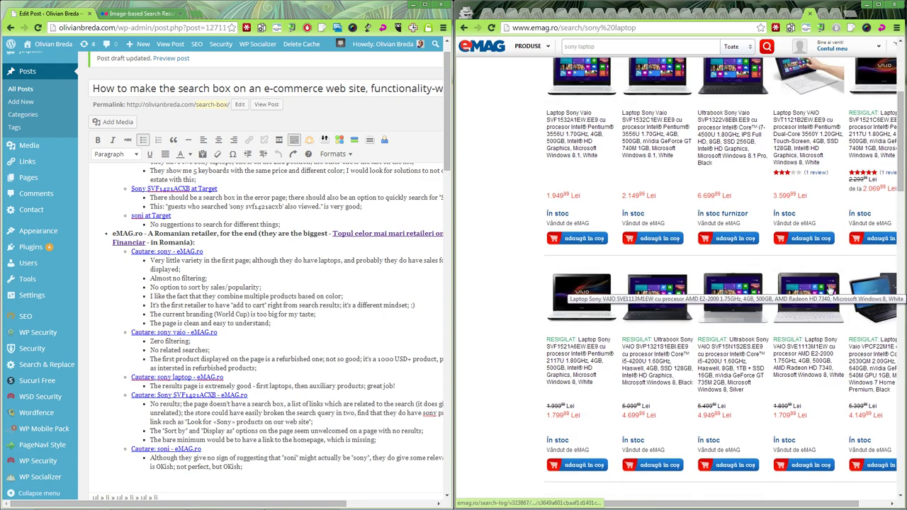
{"action": "scroll", "coordinate": [830, 290], "scroll_direction": "up", "scroll_amount": 3}
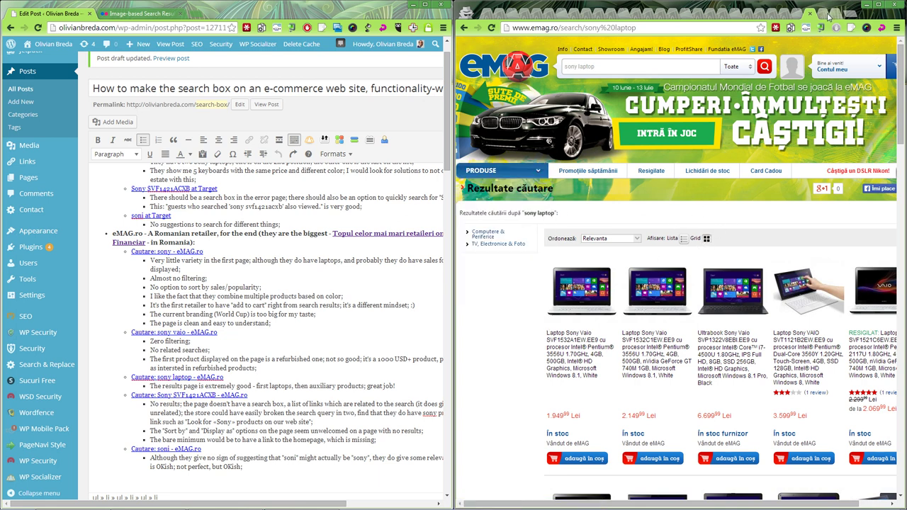
Revisit eMAG.ro's "Sony SVF1421ACXB" page and Amazon's "sony" results, and return to eMAG.ro's "soni" results.
{"action": "left_click", "coordinate": [824, 14]}
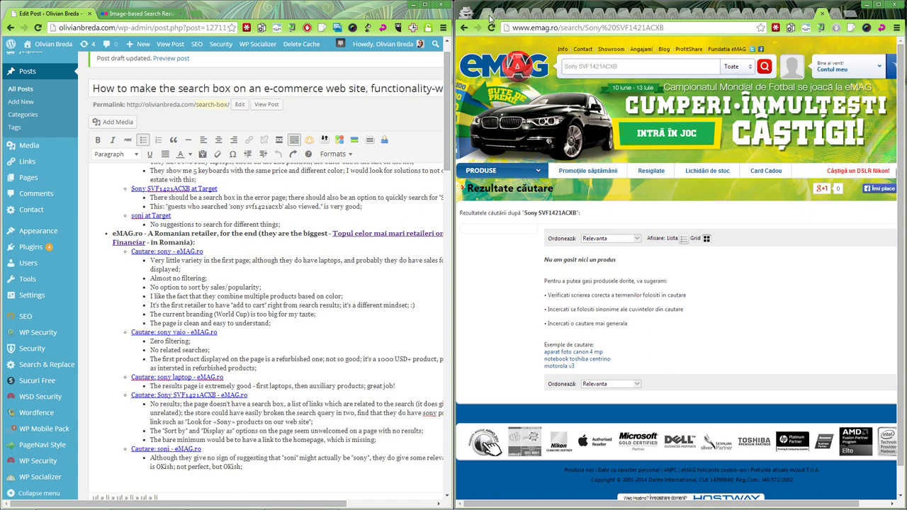
{"action": "left_click", "coordinate": [488, 14]}
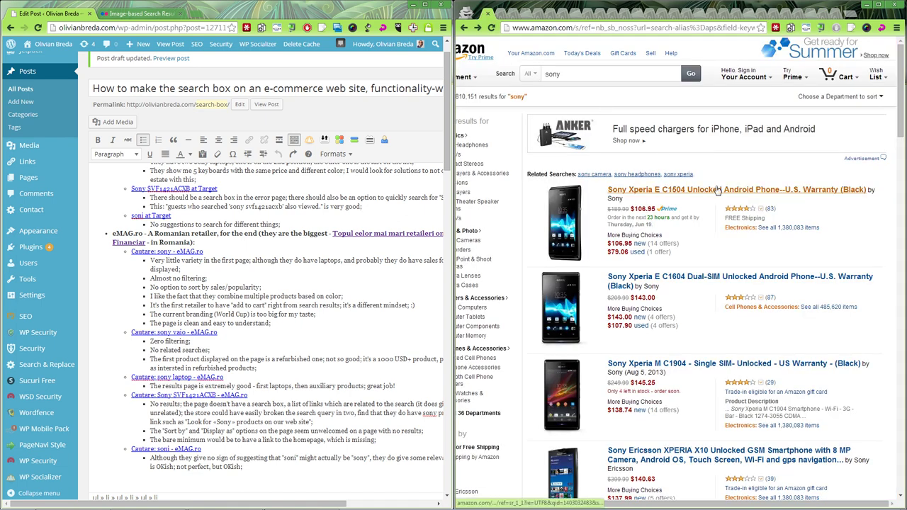
{"action": "scroll", "coordinate": [502, 280], "scroll_direction": "down", "scroll_amount": 1}
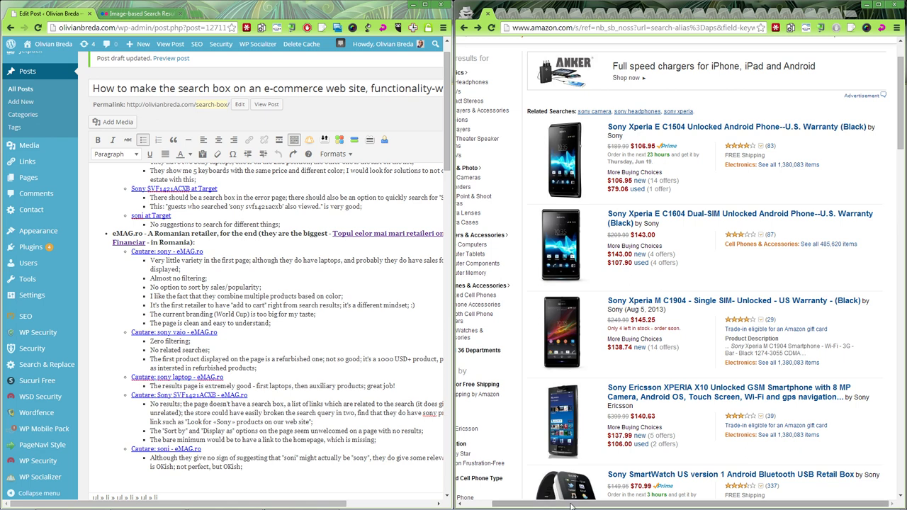
{"action": "left_click", "coordinate": [834, 13]}
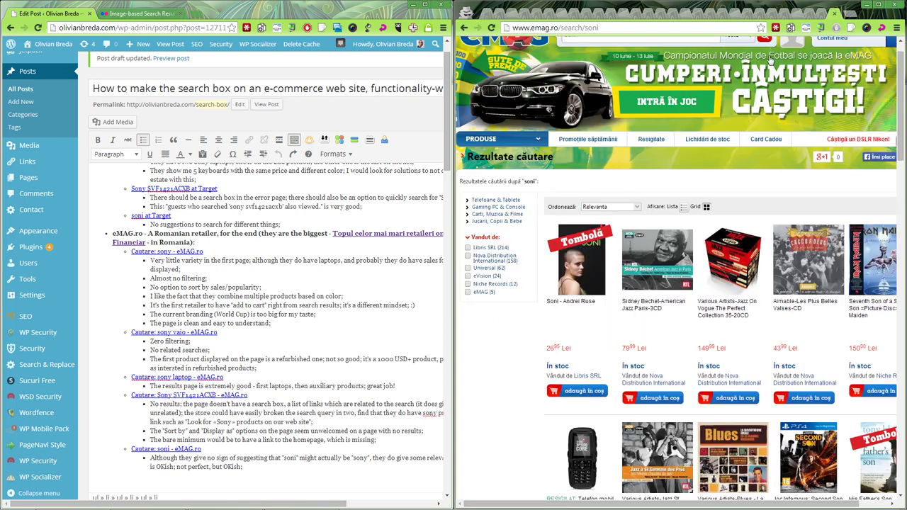
Search Google for "sony vaio site:emag.ro" in place of the open eMAG.ro "soni" results page.
{"action": "scroll", "coordinate": [581, 259], "scroll_direction": "up", "scroll_amount": 1}
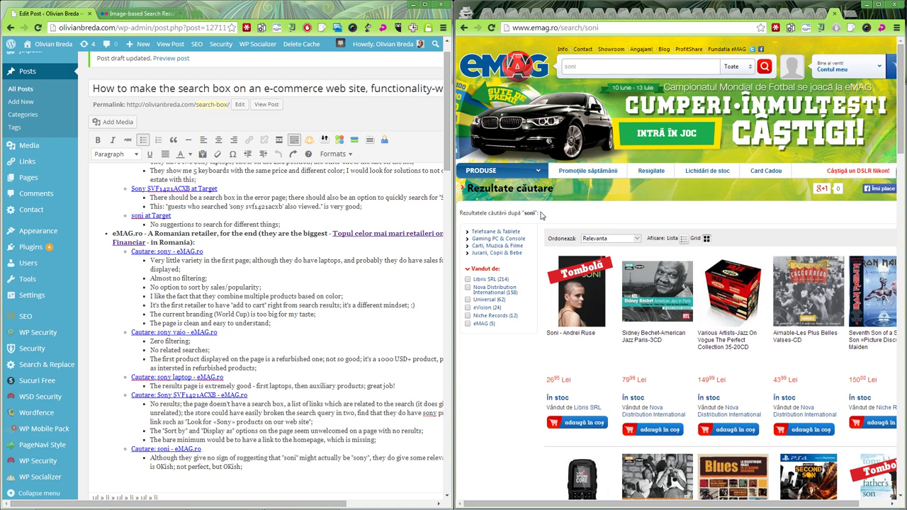
{"action": "key", "text": "ctrl+l"}
{"action": "key", "text": "Home"}
{"action": "key", "text": "shift+ctrl+Right"}
{"action": "key", "text": "shift+ctrl+Left"}
{"action": "type", "text": "site:"}
{"action": "key", "text": "ctrl+Right"}
{"action": "key", "text": "ctrl+Right"}
{"action": "key", "text": "ctrl+Right"}
{"action": "key", "text": "shift+End"}
{"action": "key", "text": "Delete"}
{"action": "key", "text": "Home"}
{"action": "type", "text": "sony vaio"}
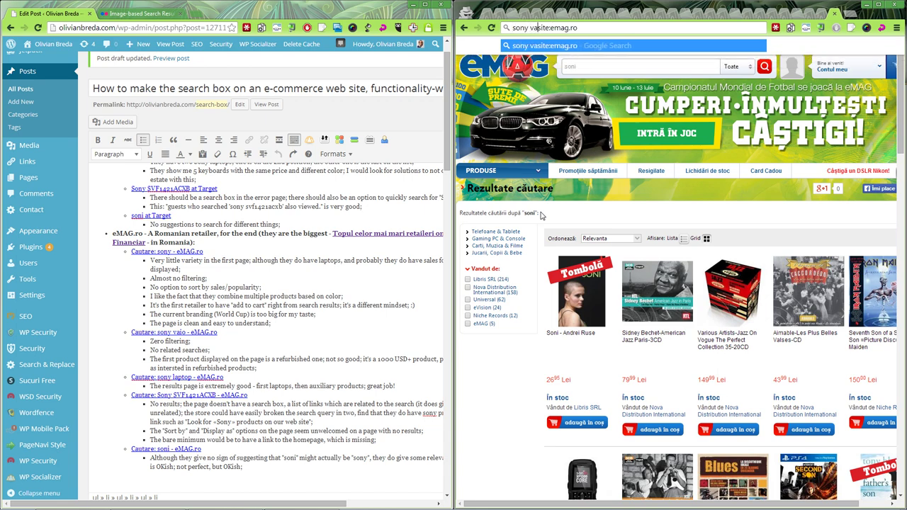
{"action": "key", "text": "Return"}
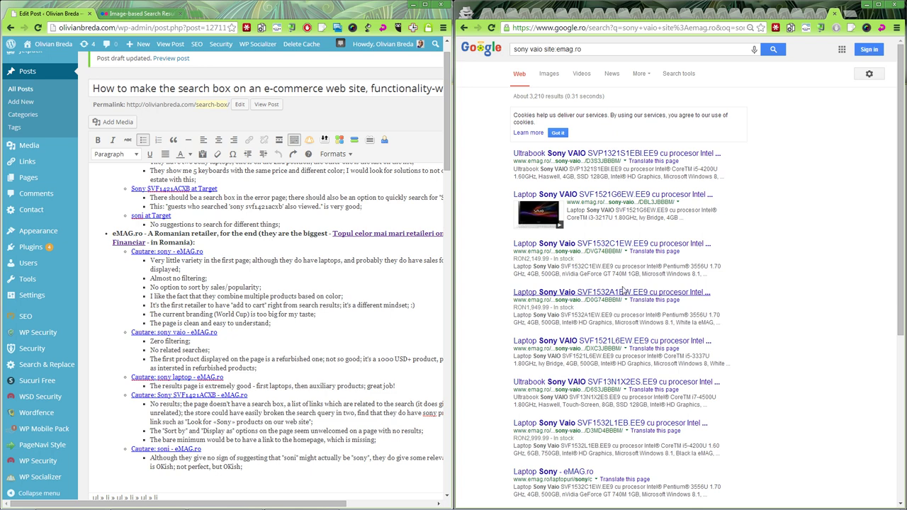
Examine the Google listings of Sony VAIO products on eMAG.ro and the "sony vaio" part of the query.
{"action": "scroll", "coordinate": [575, 269], "scroll_direction": "down", "scroll_amount": 4}
{"action": "scroll", "coordinate": [578, 272], "scroll_direction": "down", "scroll_amount": 2}
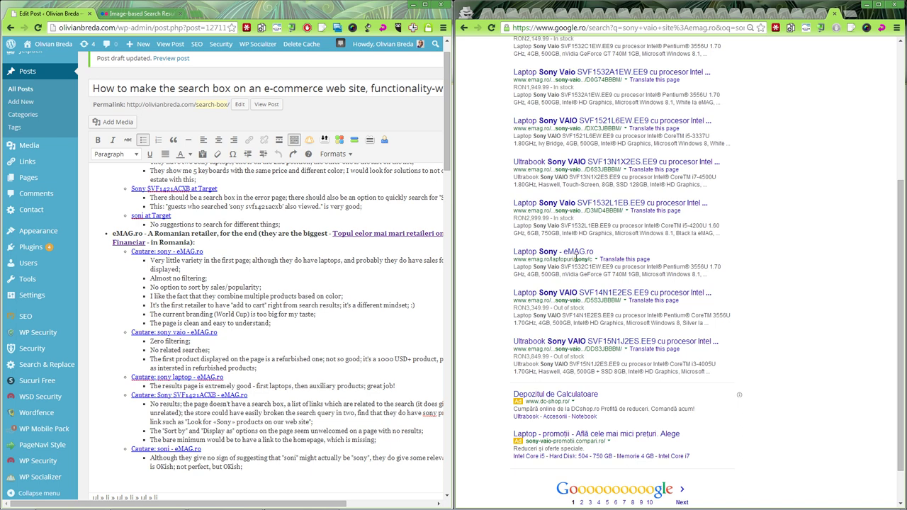
{"action": "scroll", "coordinate": [575, 259], "scroll_direction": "up", "scroll_amount": 6}
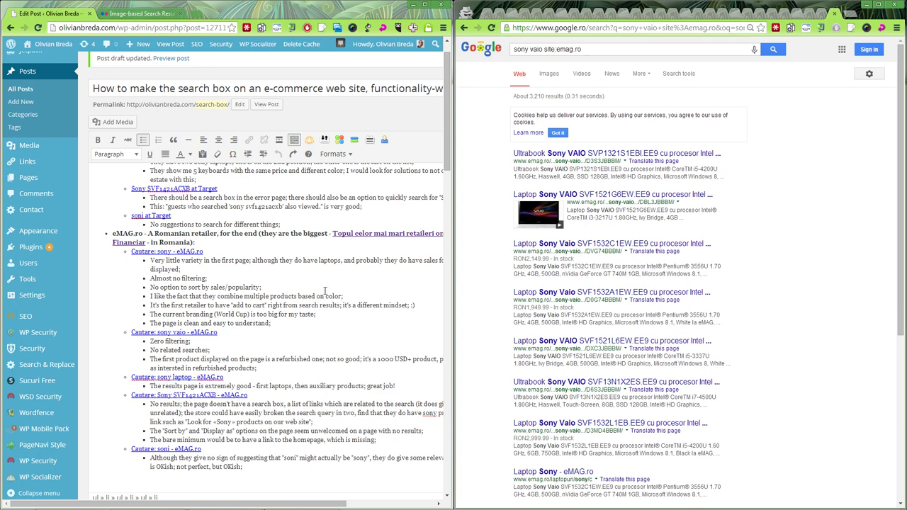
{"action": "left_click", "coordinate": [271, 267]}
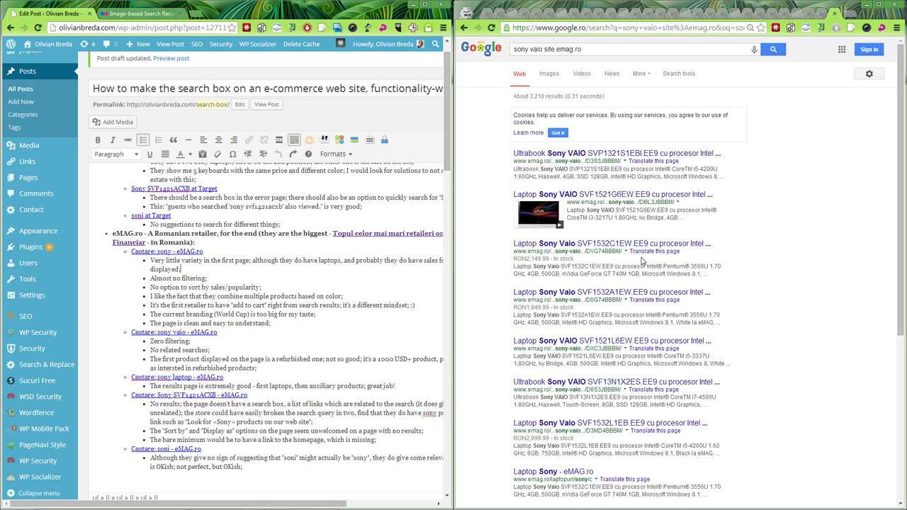
{"action": "left_click_drag", "start_coordinate": [546, 50], "coordinate": [517, 48]}
{"action": "left_click", "coordinate": [533, 48]}
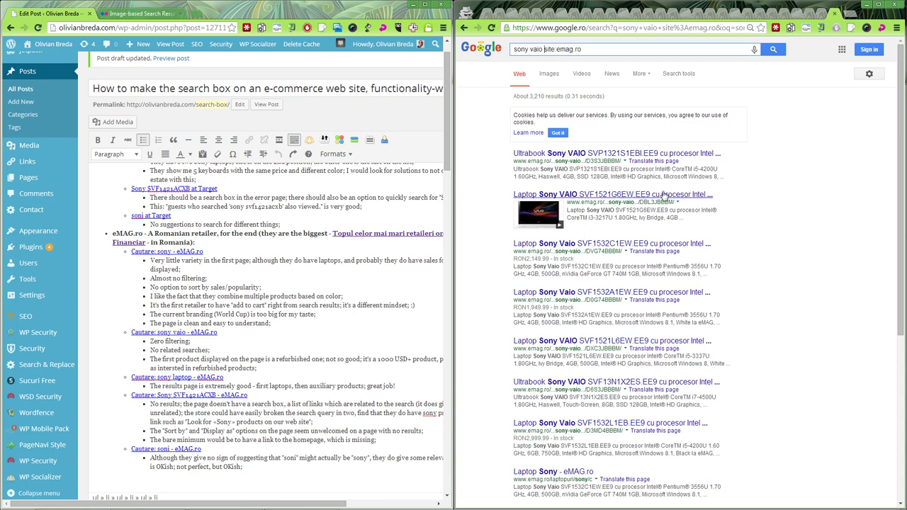
{"action": "scroll", "coordinate": [666, 199], "scroll_direction": "down", "scroll_amount": 5}
{"action": "scroll", "coordinate": [621, 286], "scroll_direction": "up", "scroll_amount": 5}
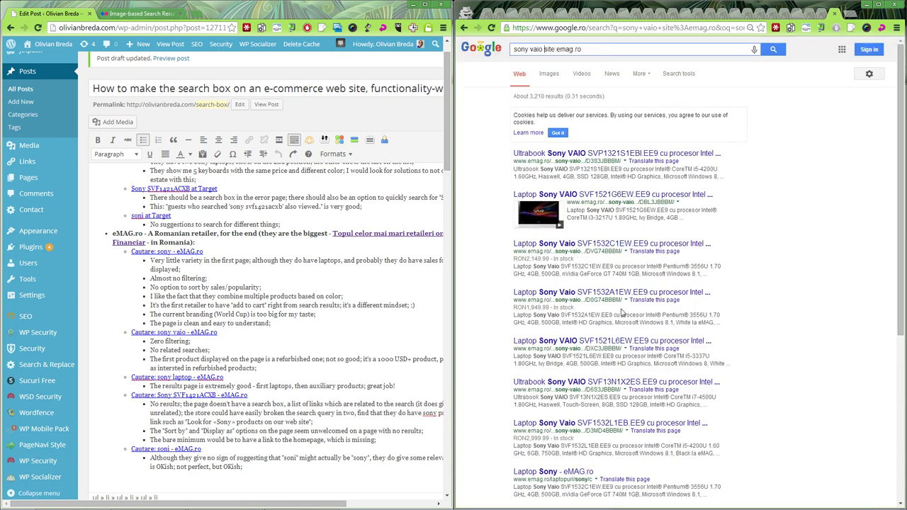